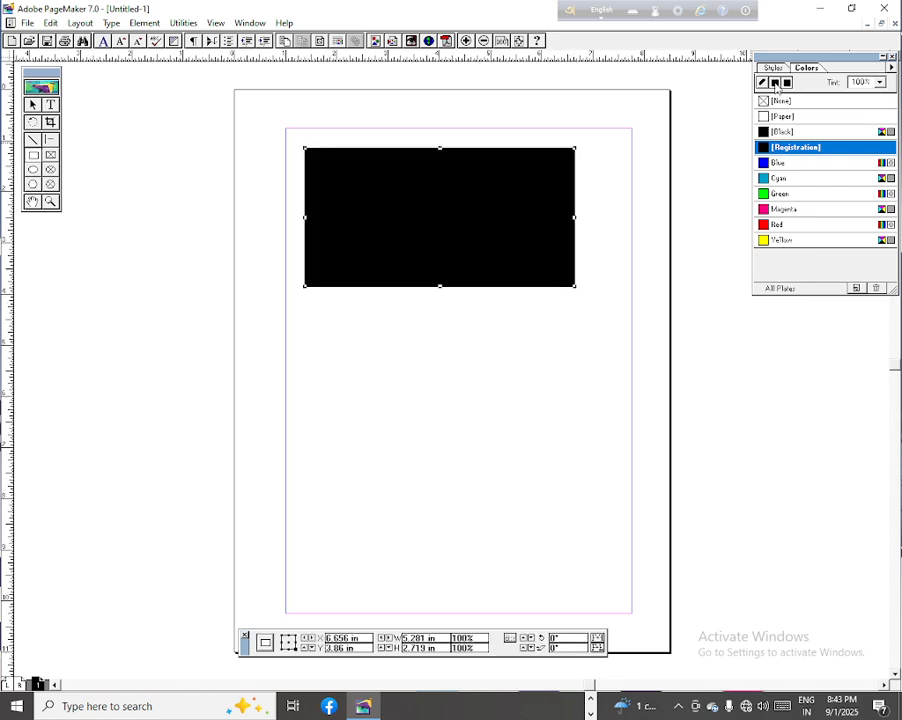
Remove the black rectangle's fill and give it a 2pt outline
{"action": "left_click", "coordinate": [772, 101]}
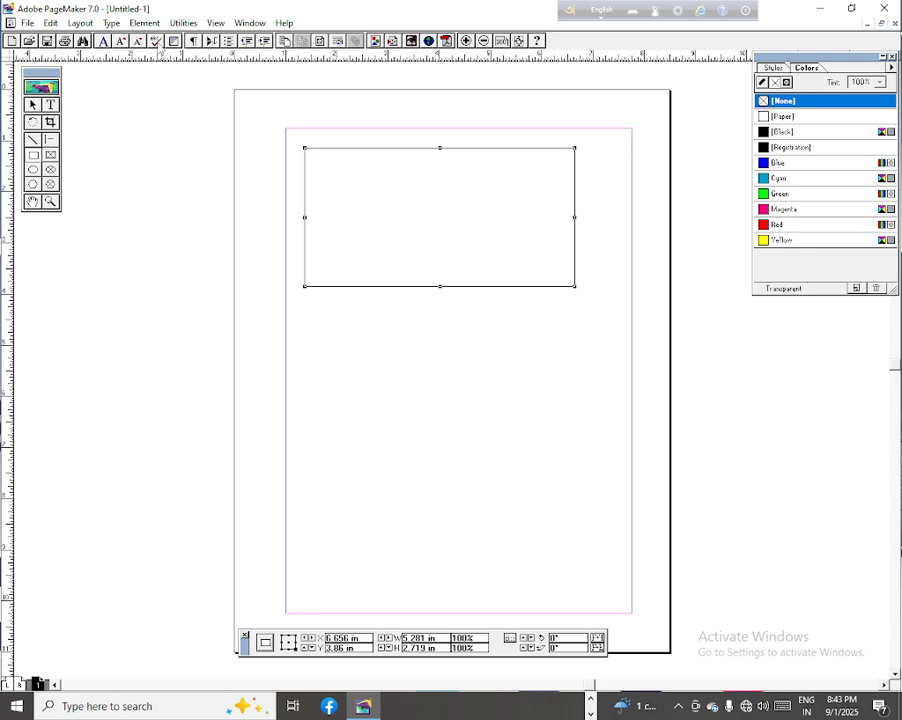
{"action": "left_click", "coordinate": [144, 22]}
{"action": "mouse_move", "coordinate": [165, 54]}
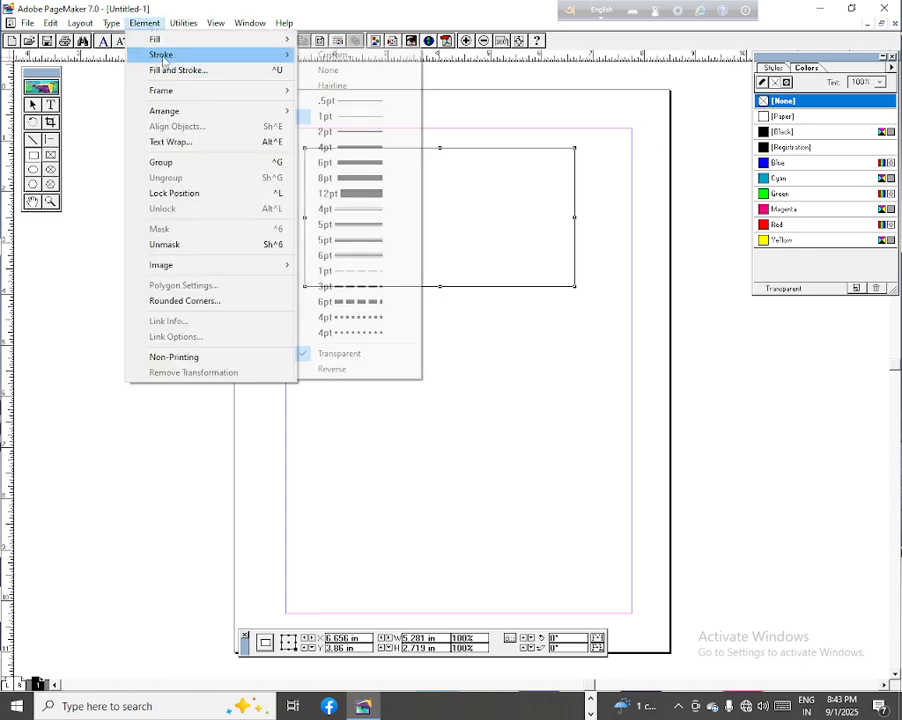
{"action": "left_click", "coordinate": [348, 132]}
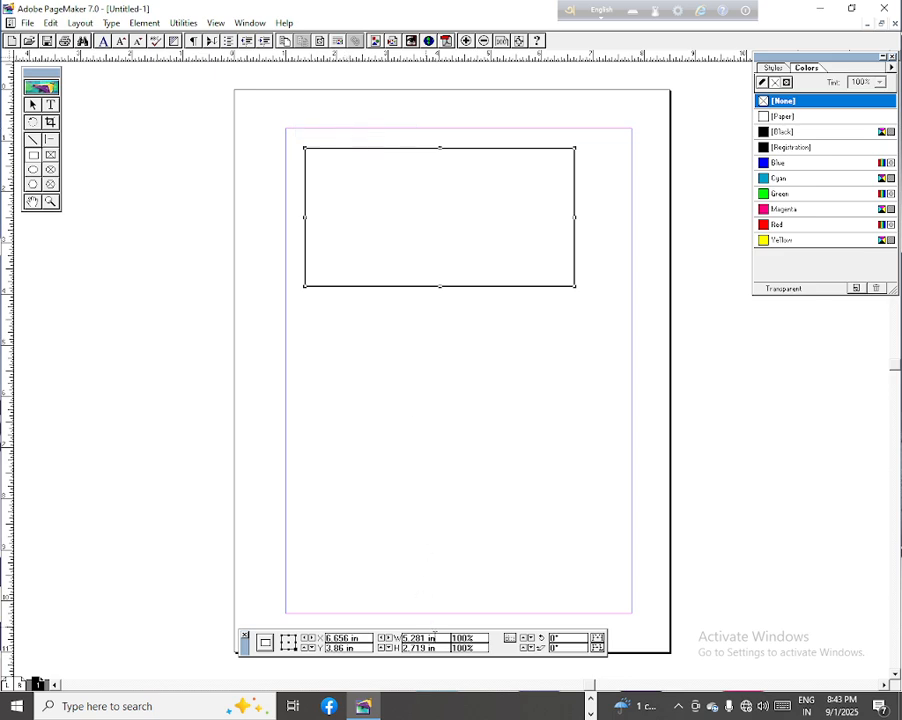
Set the rectangle's width to 3.3 in and its height to 2 in
{"action": "left_click_drag", "start_coordinate": [439, 638], "coordinate": [369, 646]}
{"action": "type", "text": "3.3"}
{"action": "key", "text": "Return"}
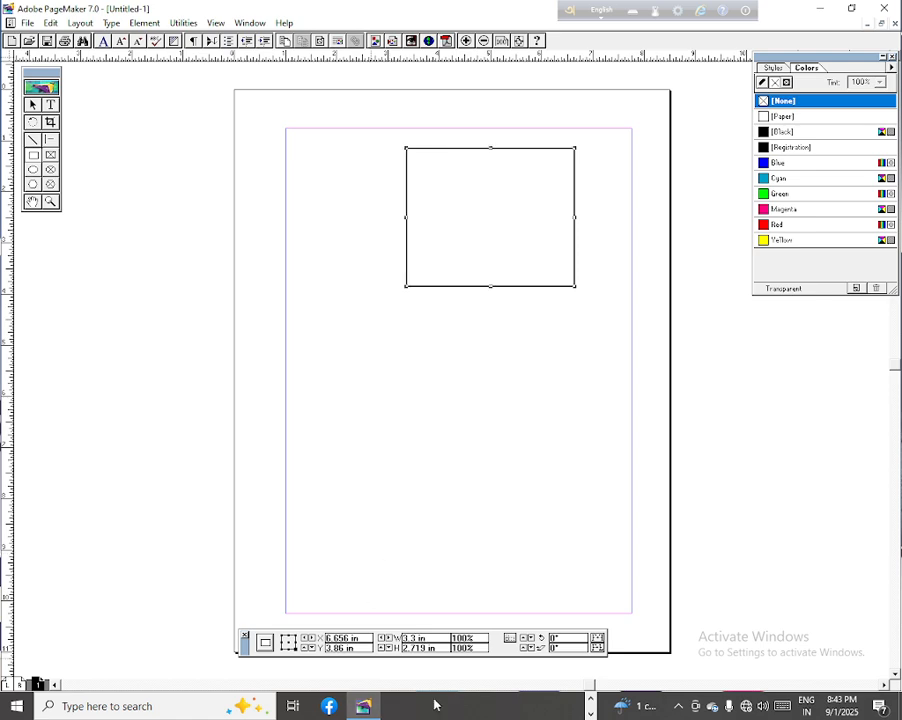
{"action": "double_click", "coordinate": [437, 648]}
{"action": "type", "text": "2"}
{"action": "key", "text": "Return"}
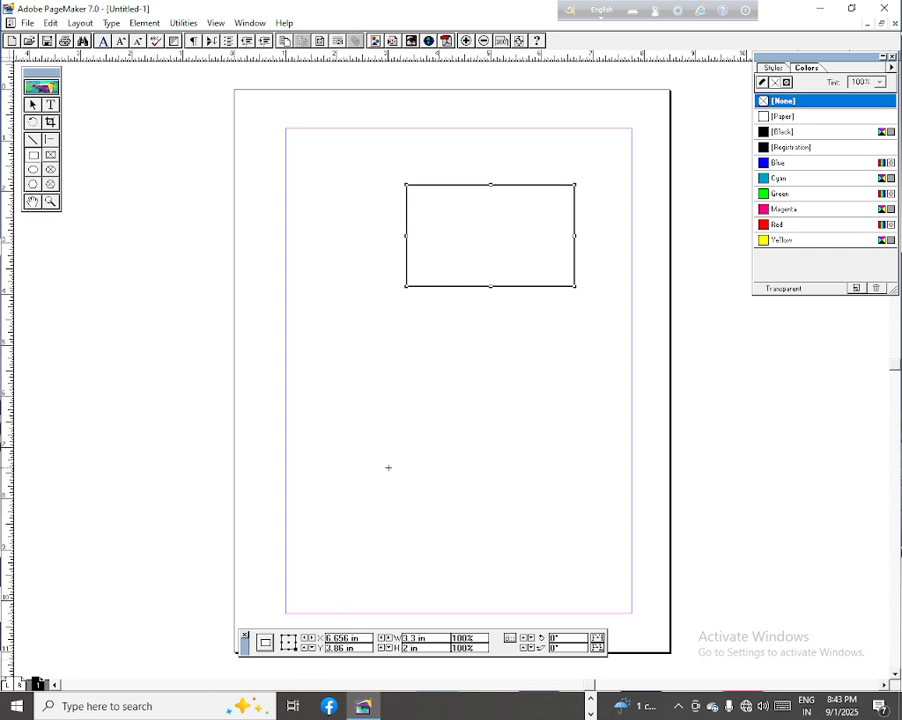
Move the rectangle to just inside the upper-left corner of the page margins
{"action": "left_click", "coordinate": [50, 201]}
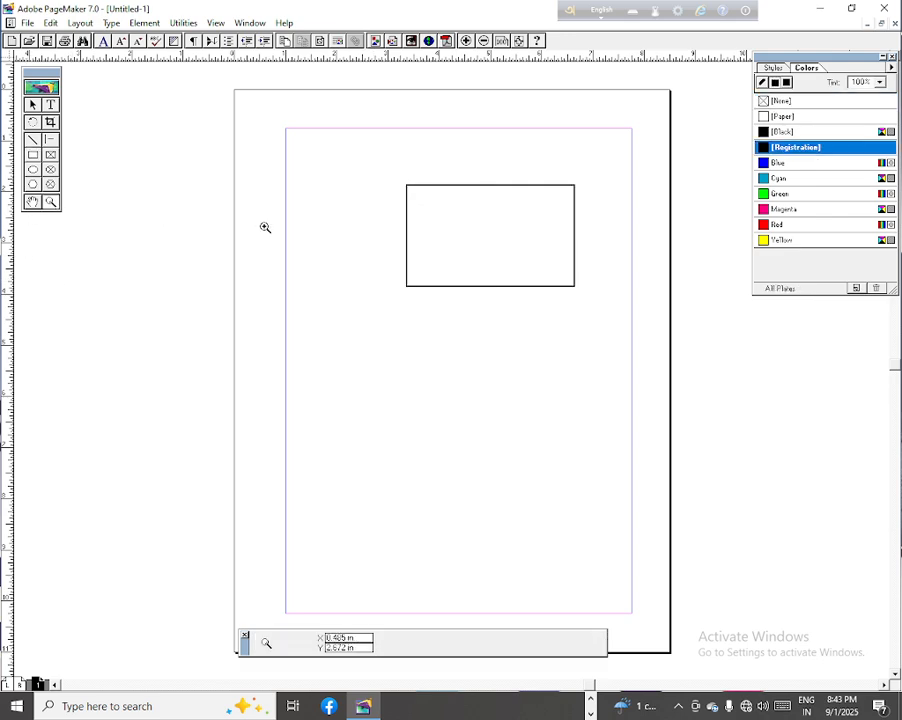
{"action": "left_click", "coordinate": [342, 245]}
{"action": "left_click", "coordinate": [344, 245]}
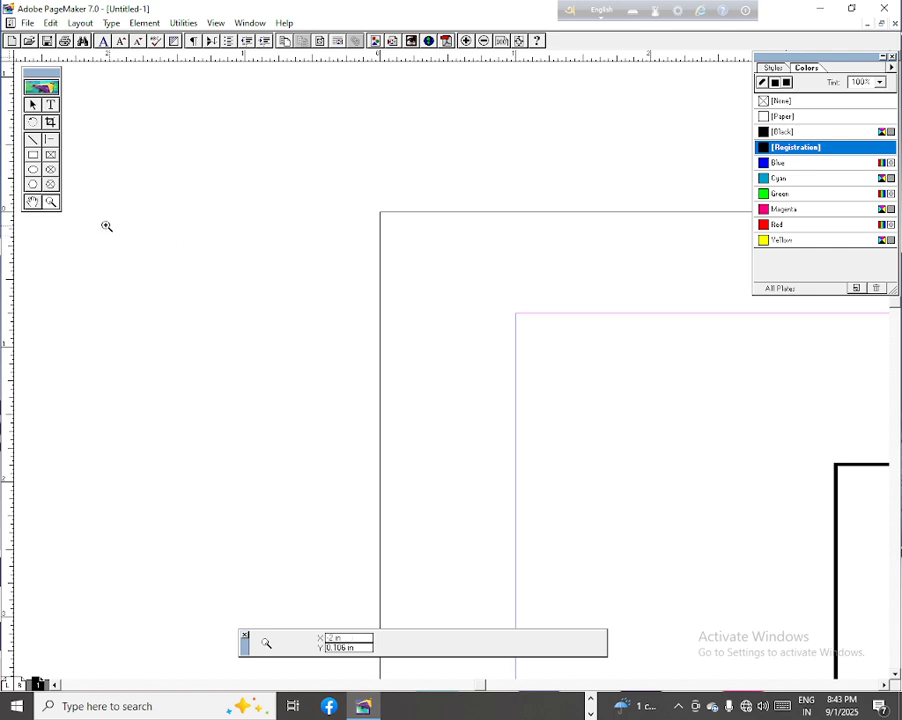
{"action": "left_click", "coordinate": [32, 201]}
{"action": "left_click_drag", "start_coordinate": [492, 326], "coordinate": [286, 194]}
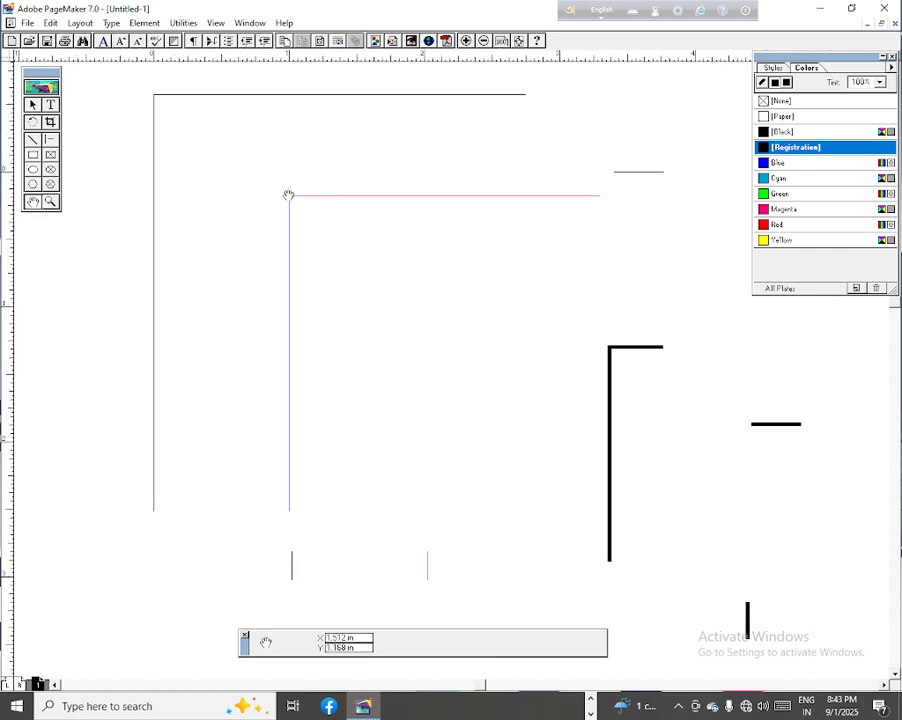
{"action": "left_click_drag", "start_coordinate": [426, 334], "coordinate": [329, 310]}
{"action": "left_click", "coordinate": [32, 104]}
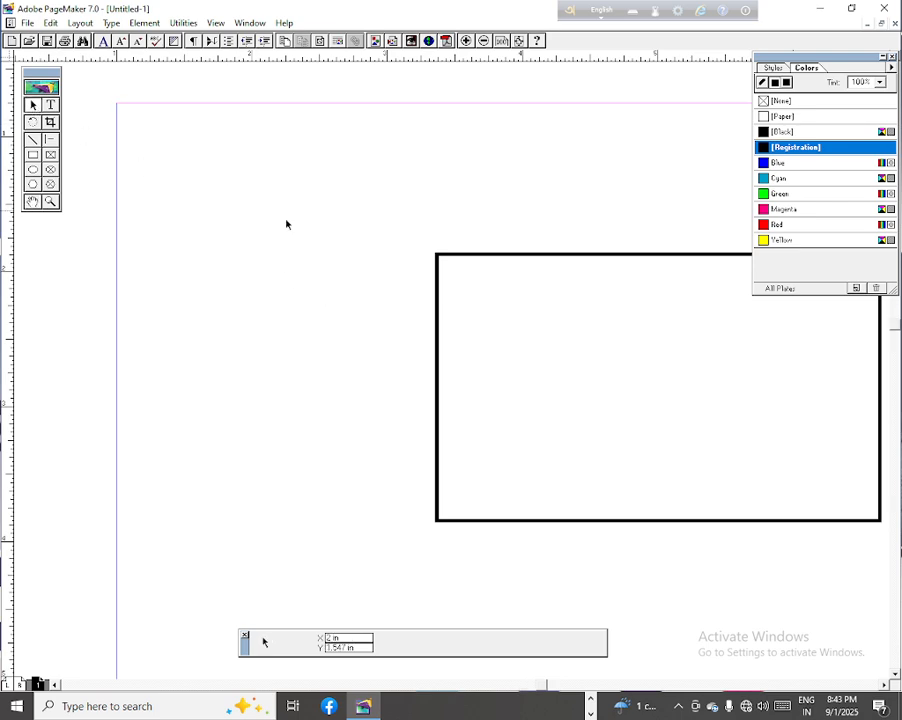
{"action": "left_click", "coordinate": [489, 256]}
{"action": "left_click_drag", "start_coordinate": [490, 259], "coordinate": [181, 117]}
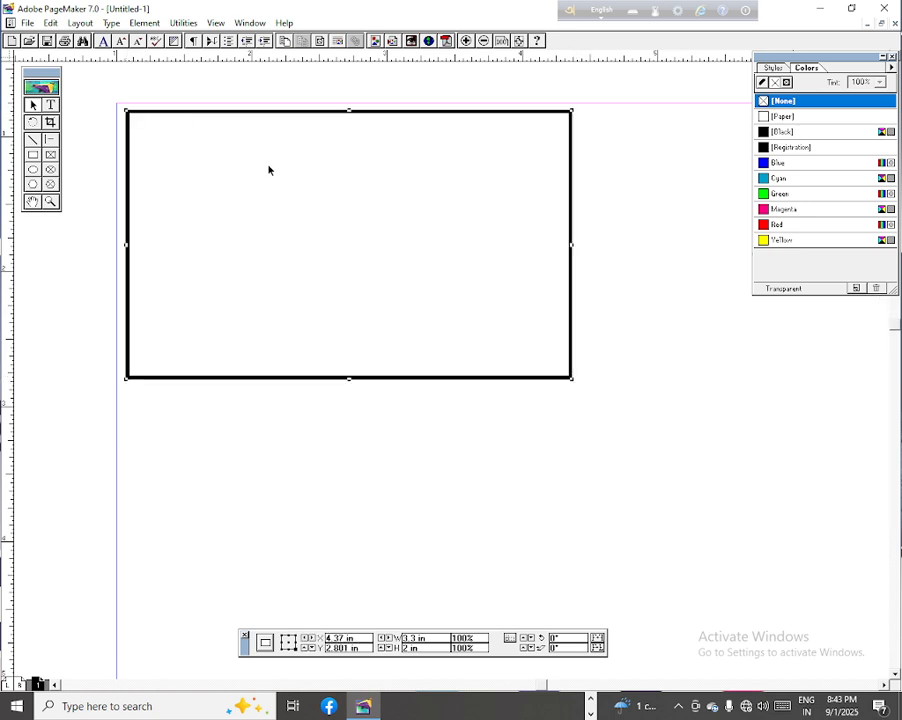
Duplicate the rectangle, shrink the copy to a band about 0.35 in high at the card's upper edge, and align its sides with the card
{"action": "left_click", "coordinate": [48, 22]}
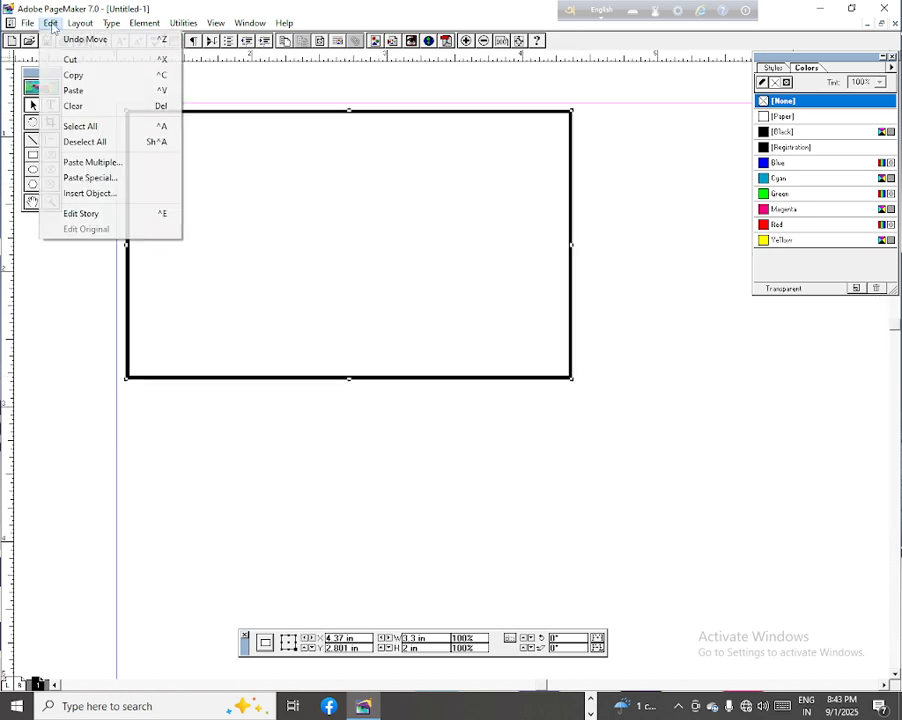
{"action": "left_click", "coordinate": [73, 76]}
{"action": "left_click", "coordinate": [48, 22]}
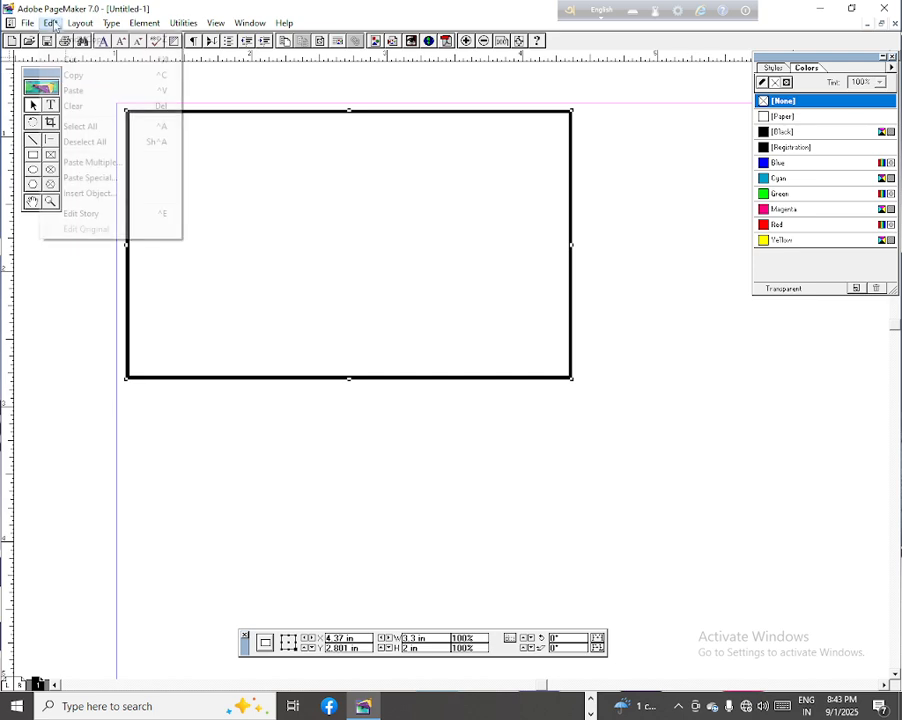
{"action": "left_click", "coordinate": [73, 91]}
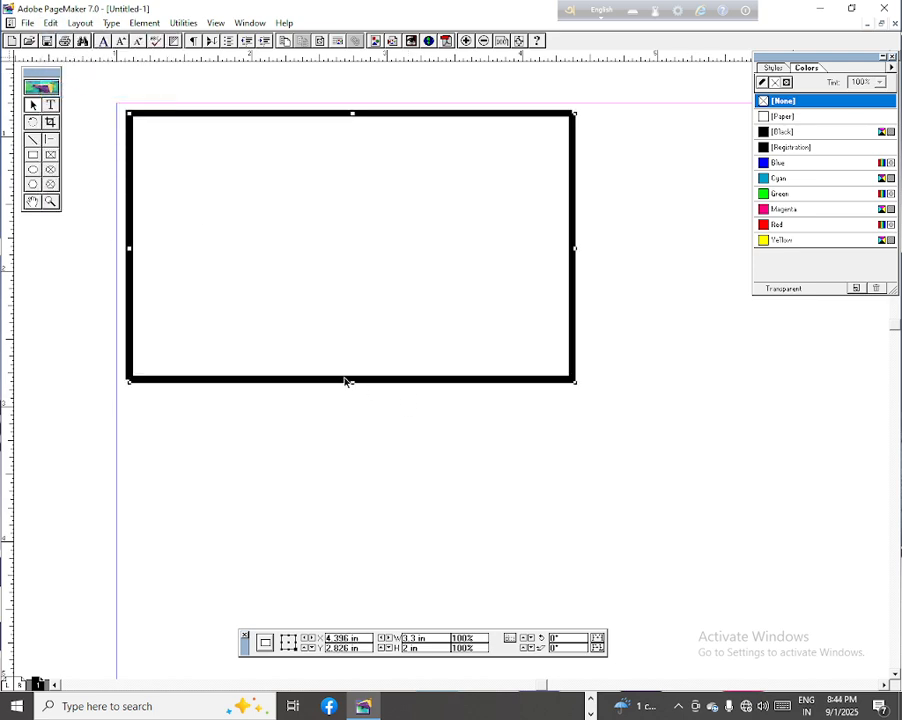
{"action": "left_click_drag", "start_coordinate": [353, 384], "coordinate": [352, 160]}
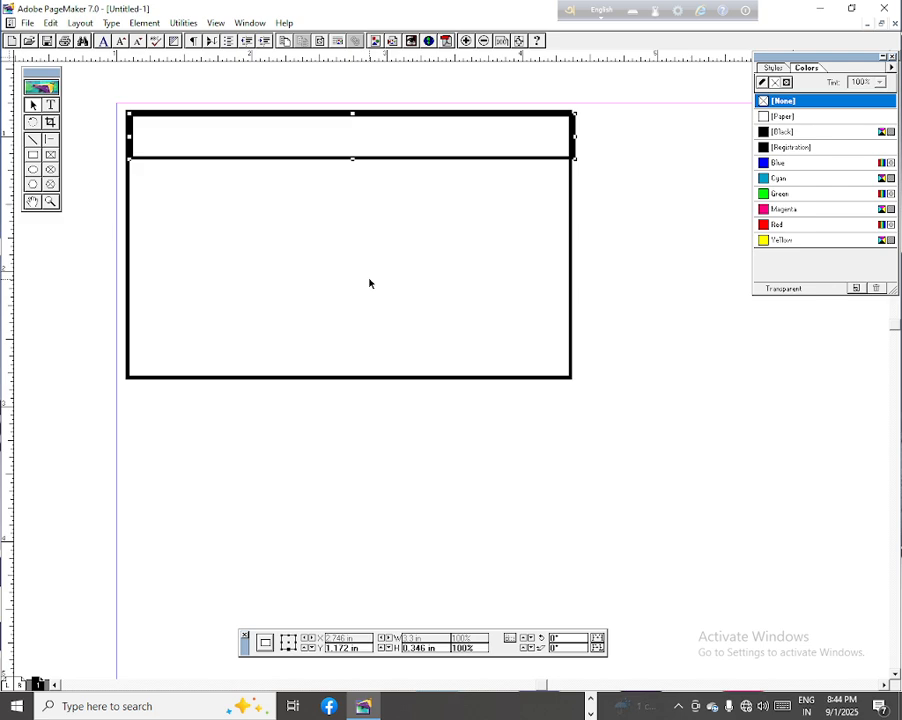
{"action": "key", "text": "Left"}
{"action": "key", "text": "Left"}
{"action": "key", "text": "Left"}
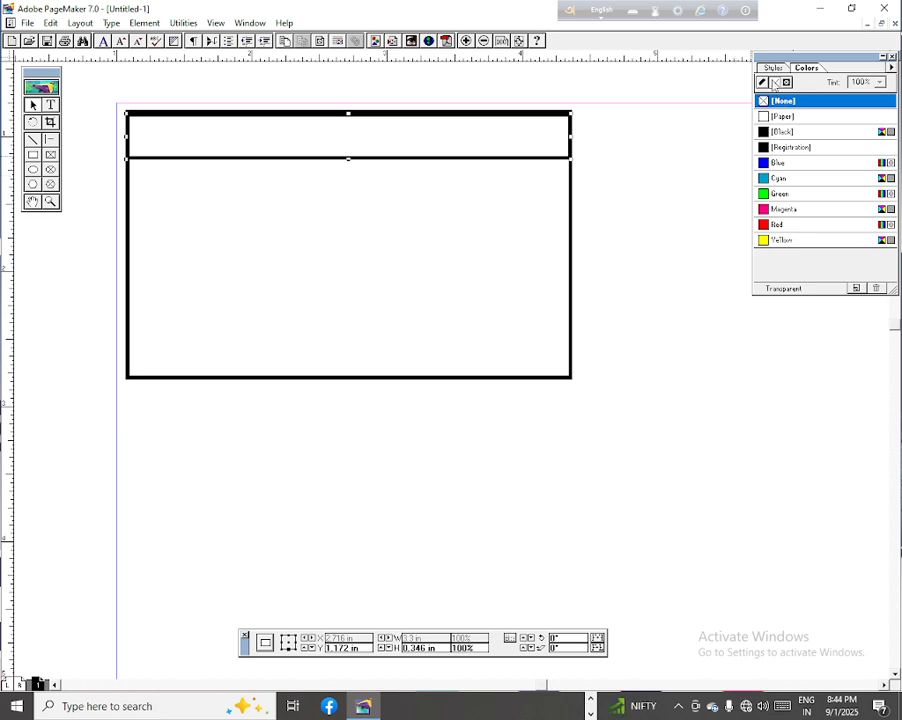
Fill the upper band with Cyan and nudge it up flush with the card's upper edge
{"action": "left_click", "coordinate": [763, 83]}
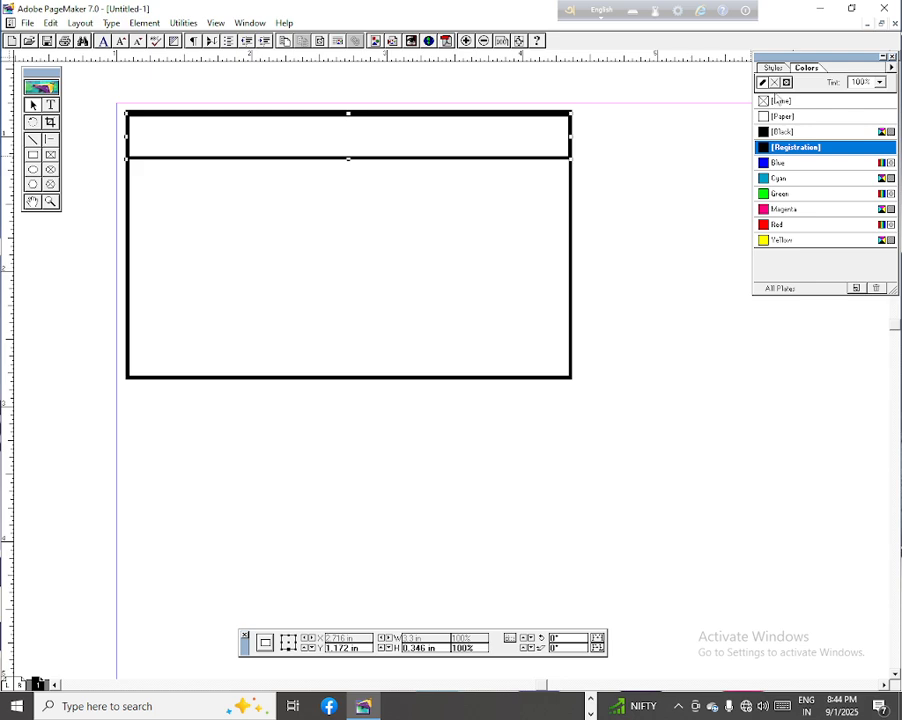
{"action": "left_click", "coordinate": [766, 101]}
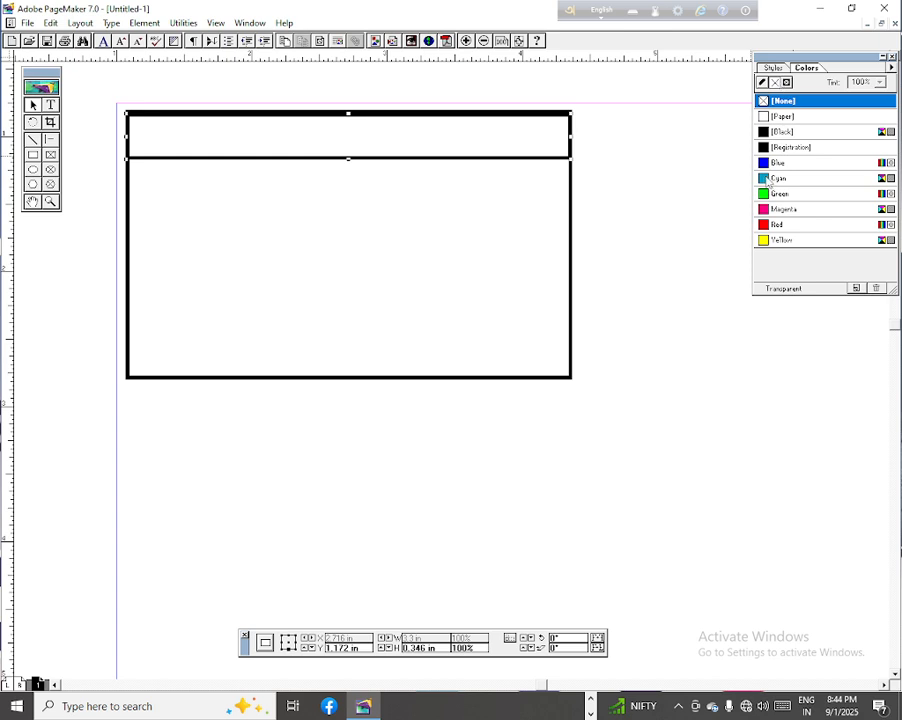
{"action": "left_click", "coordinate": [772, 178]}
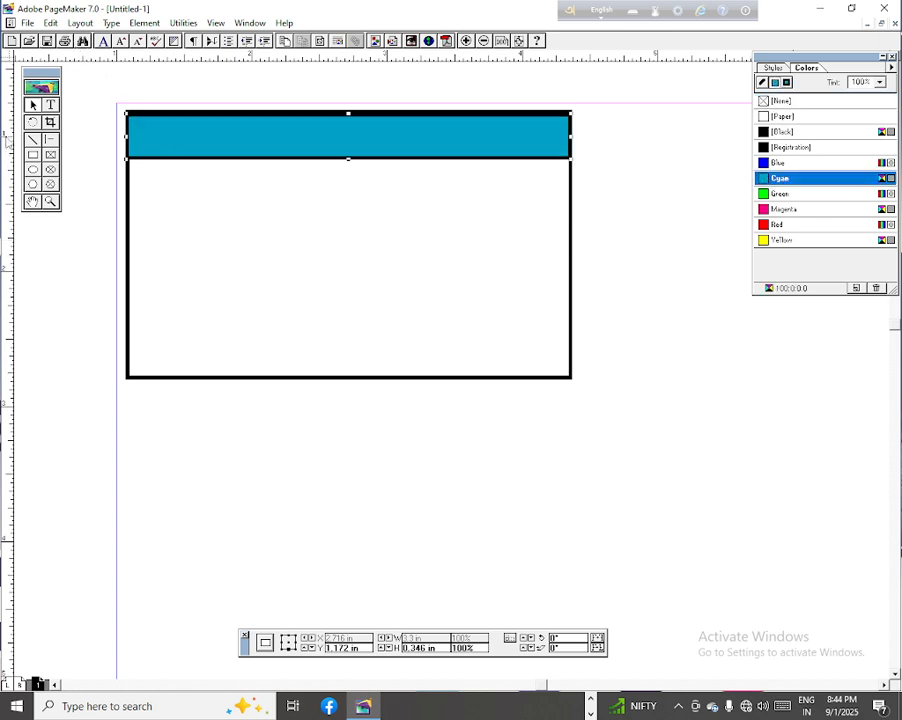
{"action": "key", "text": "Up"}
{"action": "key", "text": "Up"}
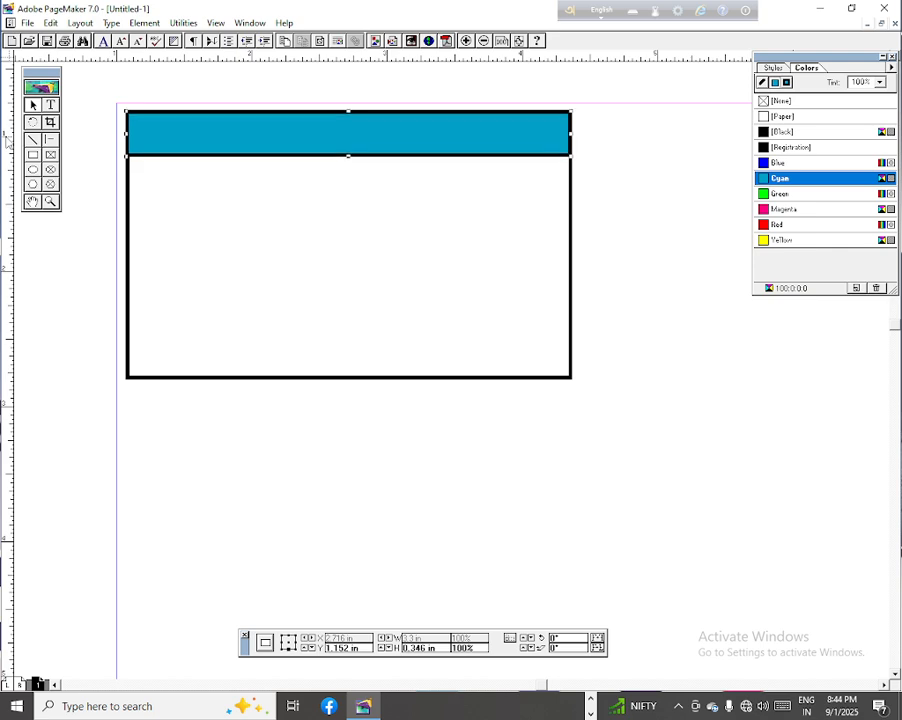
Paste another copy of the card rectangle and reduce it to a band about 0.26 in high below the cyan band
{"action": "left_click", "coordinate": [50, 22]}
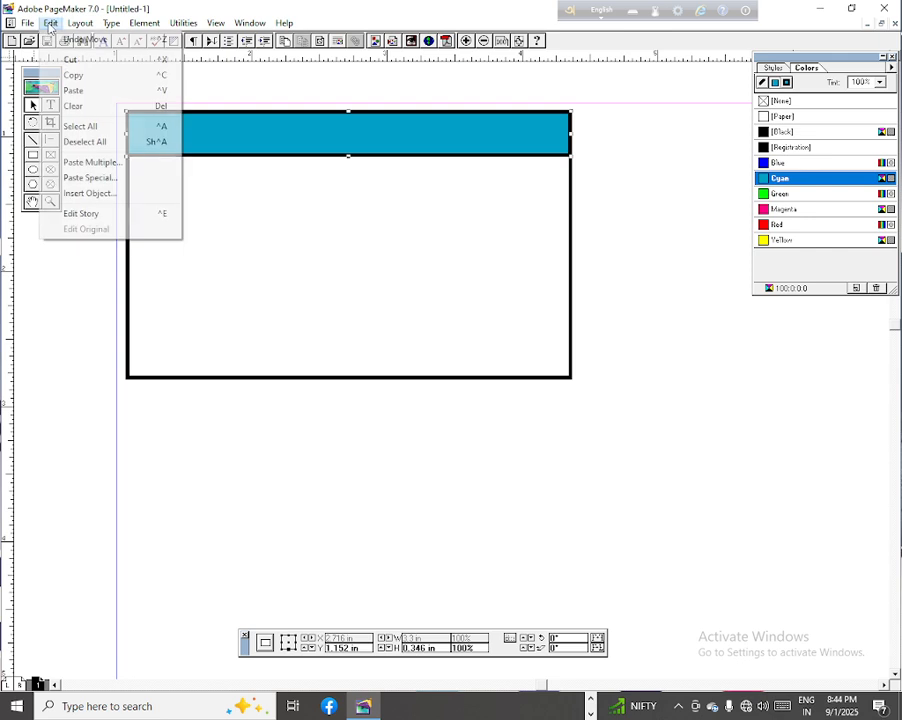
{"action": "left_click", "coordinate": [74, 90]}
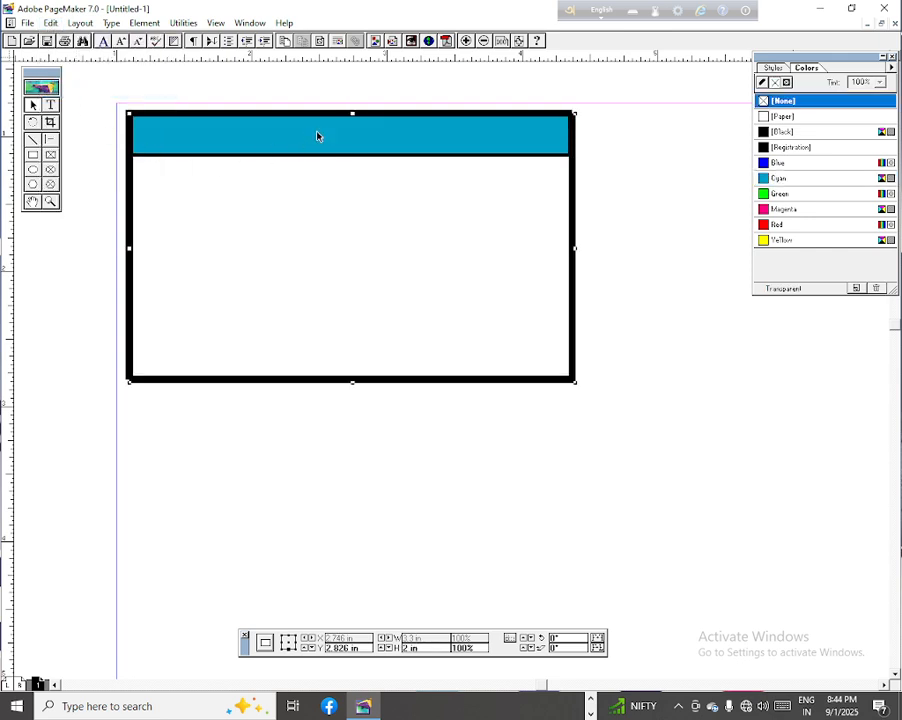
{"action": "left_click_drag", "start_coordinate": [350, 114], "coordinate": [350, 185]}
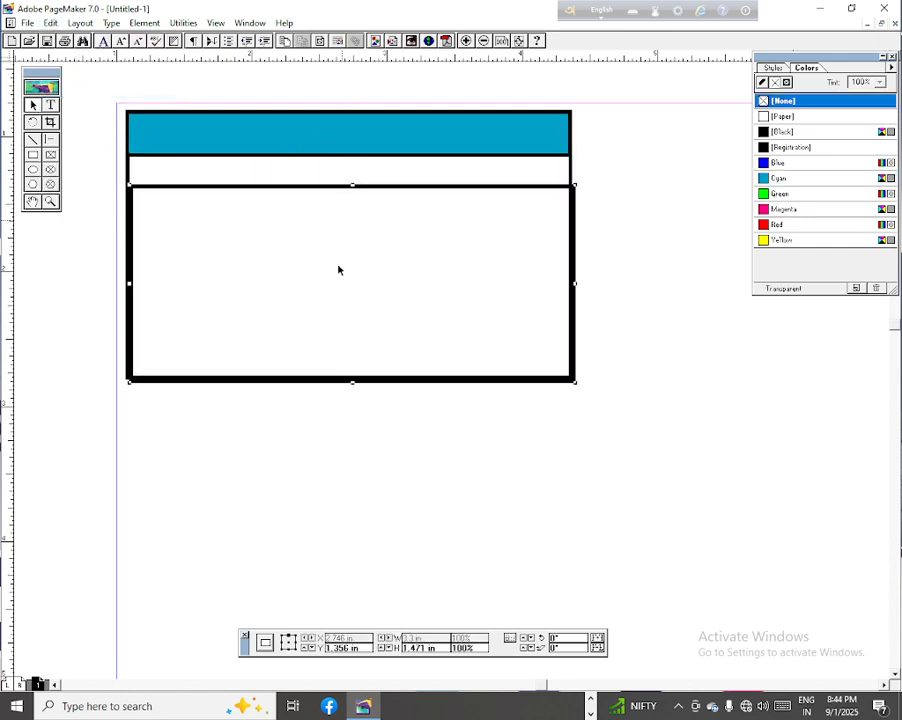
{"action": "left_click_drag", "start_coordinate": [353, 383], "coordinate": [352, 218]}
Align the new band with the card's sides directly against the cyan band and fill it with Yellow
{"action": "key", "text": "Left"}
{"action": "key", "text": "Left"}
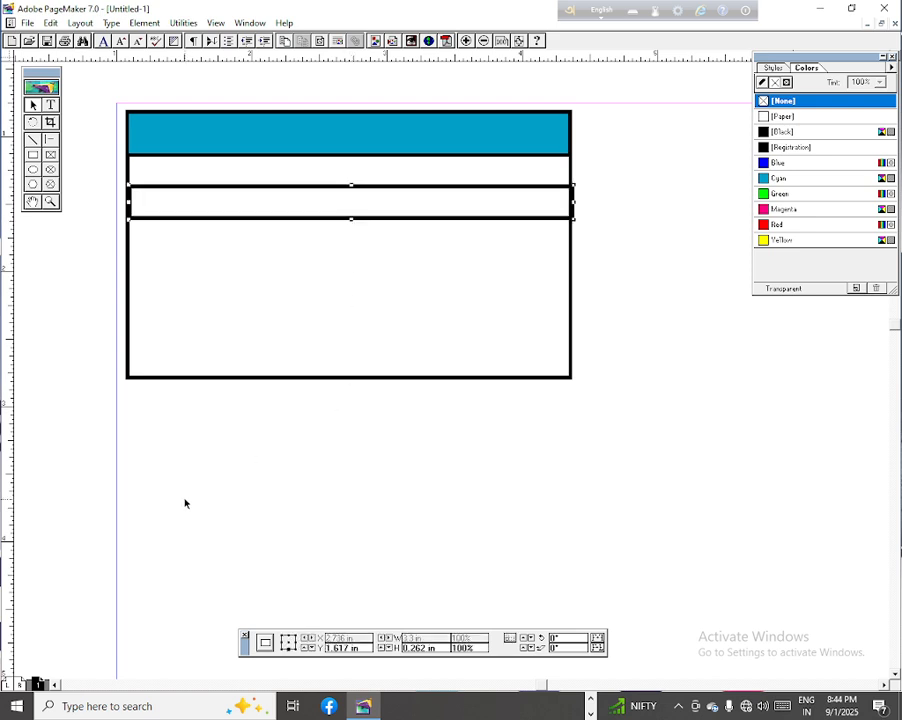
{"action": "key", "text": "Left"}
{"action": "key", "text": "Left"}
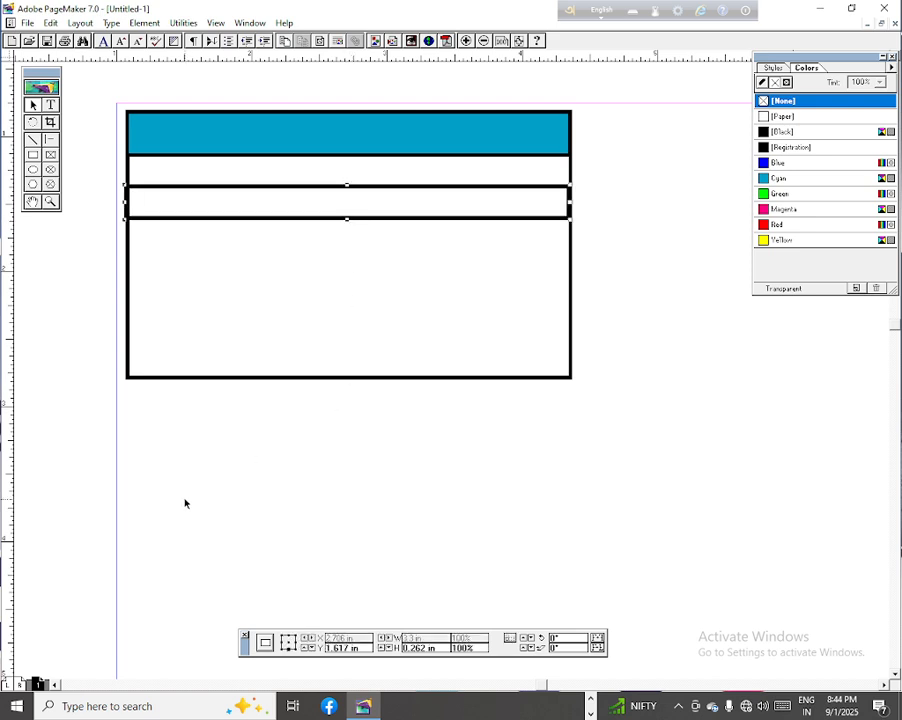
{"action": "key", "text": "Right"}
{"action": "key", "text": "Up"}
{"action": "key", "text": "Up"}
{"action": "key", "text": "Up"}
{"action": "key", "text": "Up"}
{"action": "key", "text": "Up"}
{"action": "key", "text": "Up"}
{"action": "key", "text": "Up"}
{"action": "key", "text": "Up"}
{"action": "key", "text": "Up"}
{"action": "key", "text": "Up"}
{"action": "key", "text": "Up"}
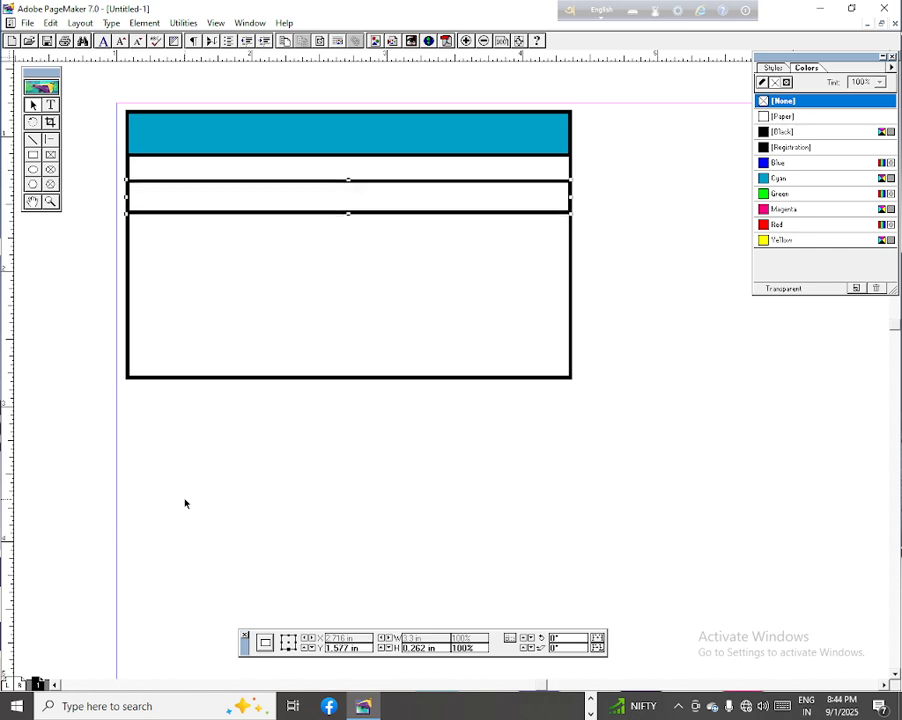
{"action": "key", "text": "Up"}
{"action": "key", "text": "Up"}
{"action": "key", "text": "Up"}
{"action": "key", "text": "Up"}
{"action": "key", "text": "Up"}
{"action": "key", "text": "Up"}
{"action": "key", "text": "Up"}
{"action": "key", "text": "Up"}
{"action": "key", "text": "Up"}
{"action": "key", "text": "Up"}
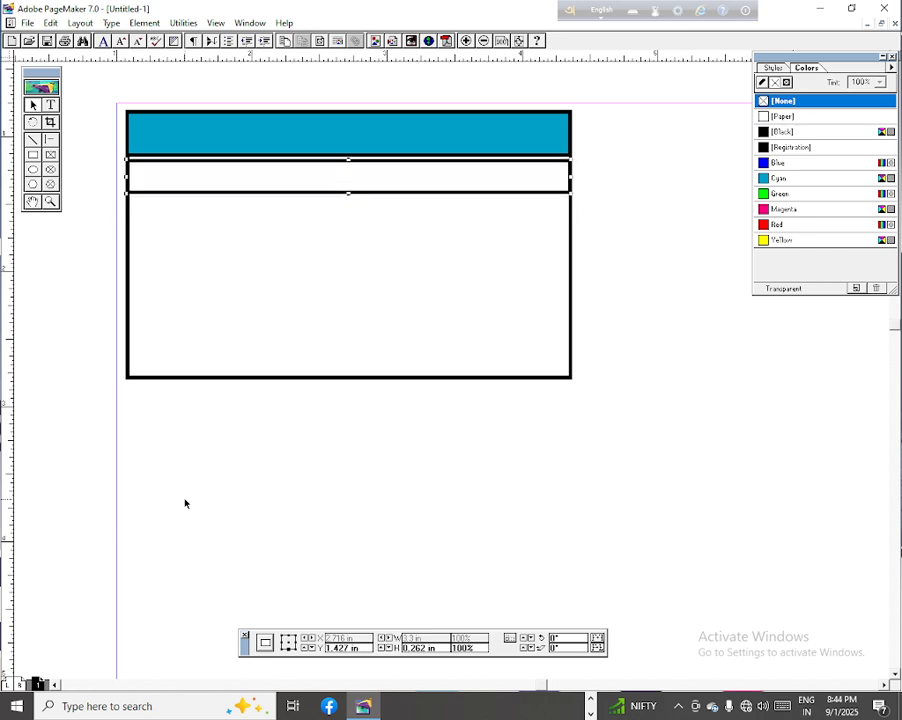
{"action": "key", "text": "Up"}
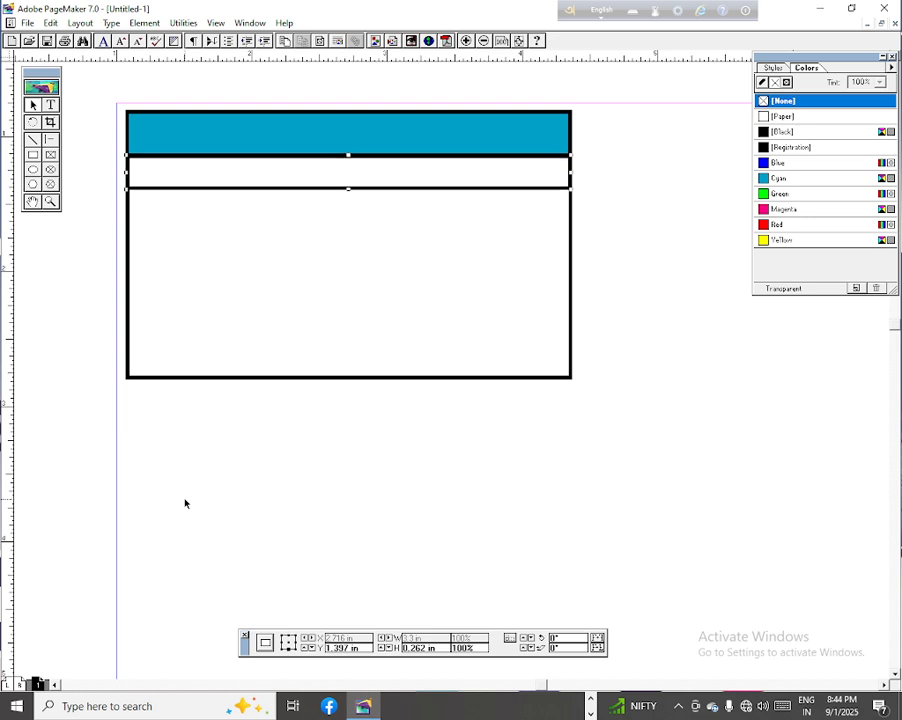
{"action": "left_click", "coordinate": [763, 242]}
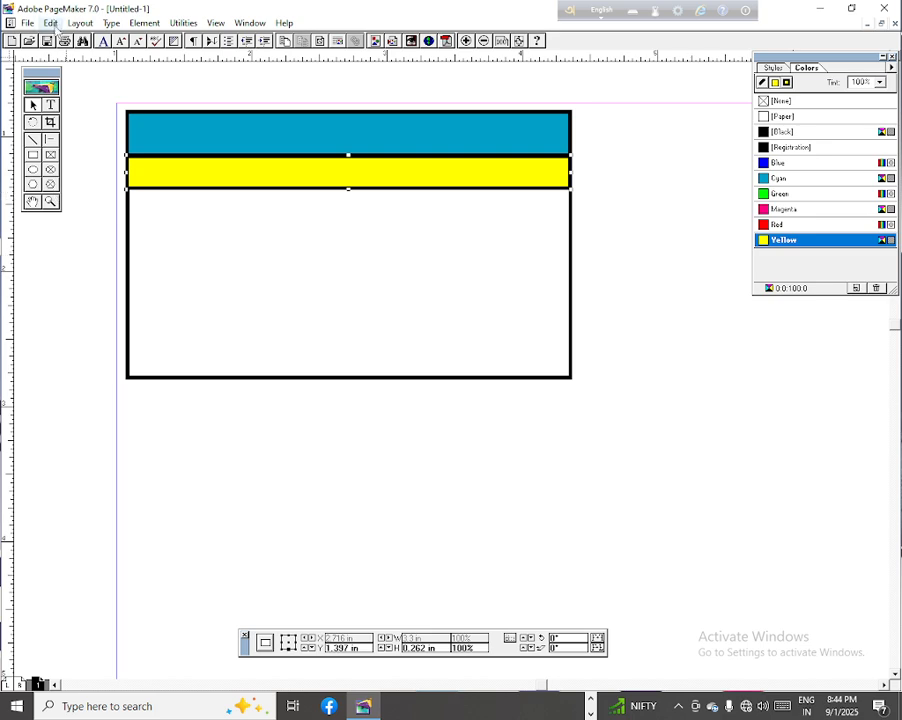
Paste a third copy of the card rectangle and reduce it to a band about 0.33 in high at the card's lower edge
{"action": "left_click", "coordinate": [52, 24]}
{"action": "left_click", "coordinate": [73, 90]}
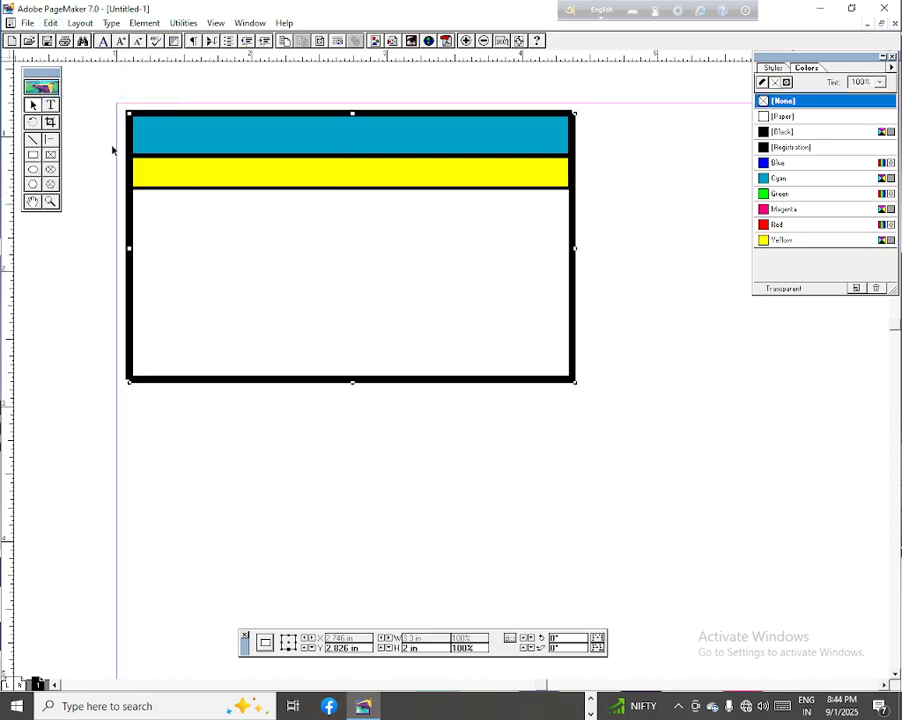
{"action": "left_click_drag", "start_coordinate": [353, 114], "coordinate": [350, 340]}
Align the lower band with the card's sides and lower edge and fill it with Cyan
{"action": "key", "text": "Left"}
{"action": "key", "text": "Left"}
{"action": "key", "text": "Left"}
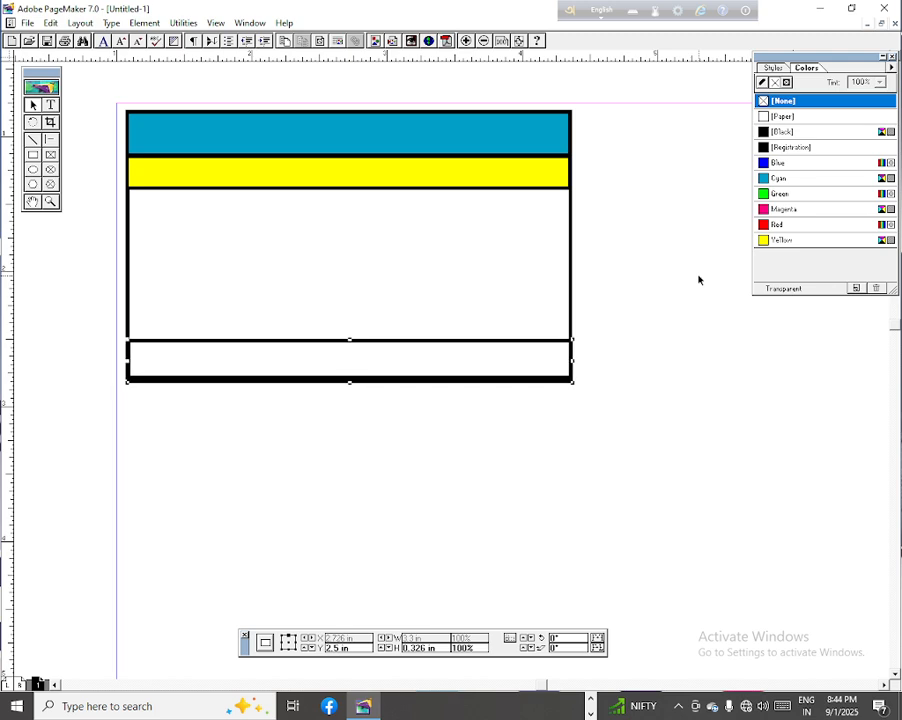
{"action": "key", "text": "Up"}
{"action": "key", "text": "Up"}
{"action": "key", "text": "Up"}
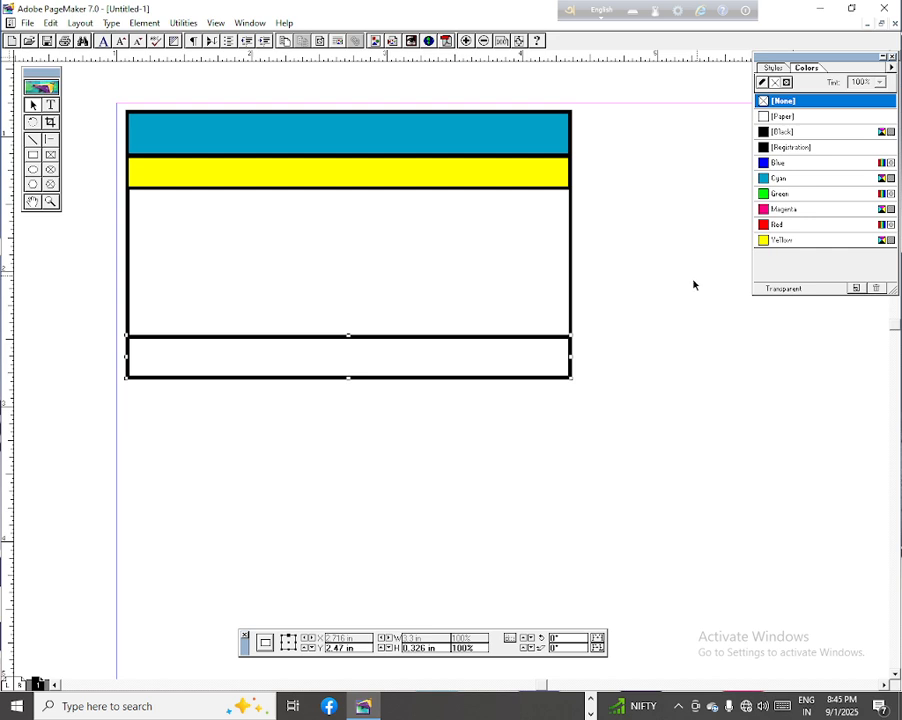
{"action": "left_click", "coordinate": [766, 179]}
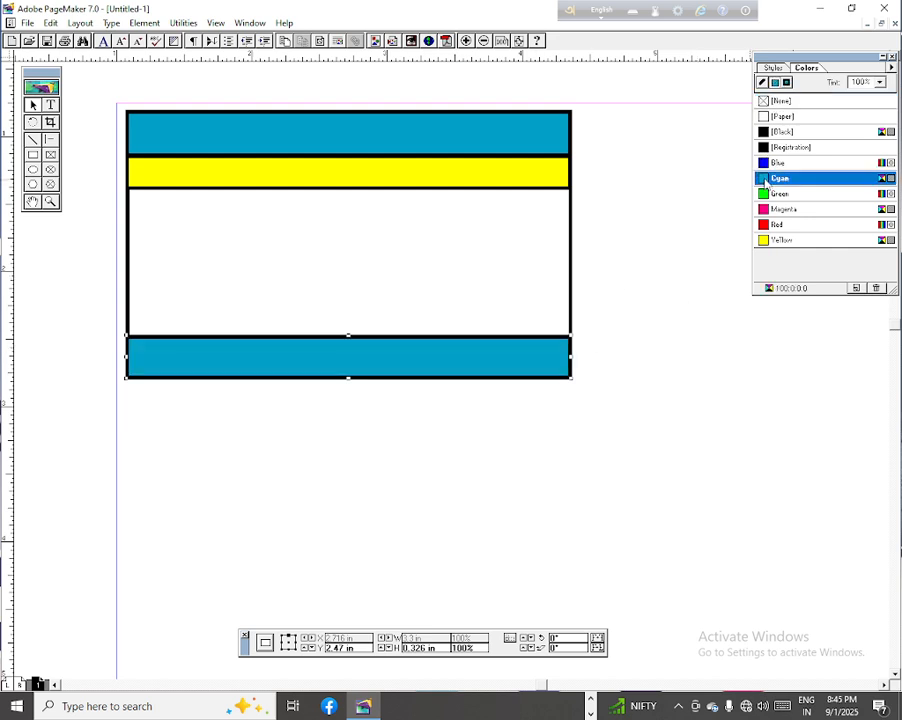
Add the heading text "R.K.PUBLIC SCHOOL" in a new text block across the upper cyan band
{"action": "left_click", "coordinate": [50, 104]}
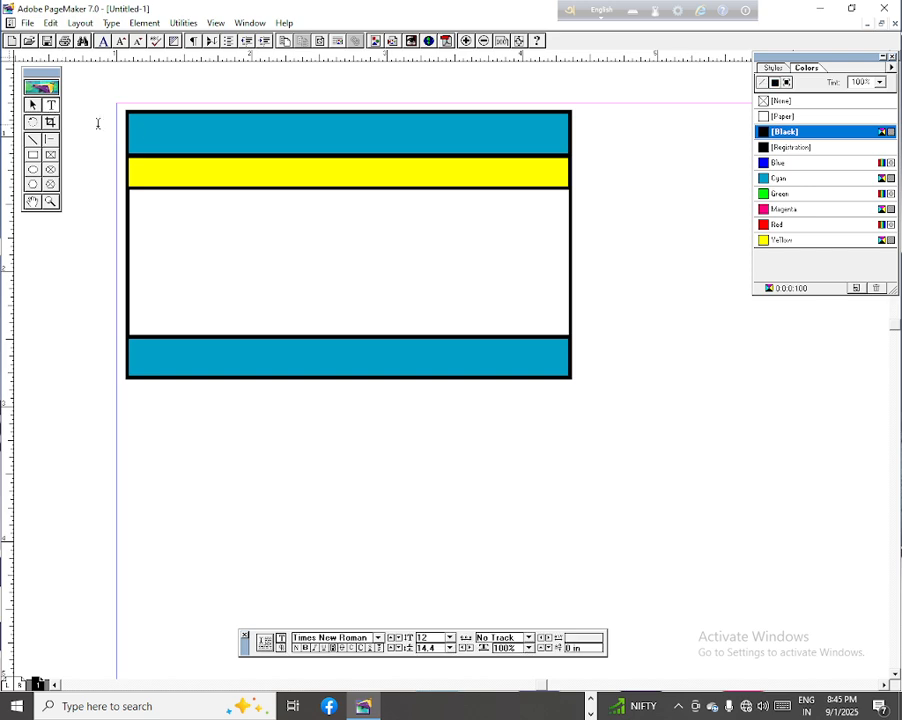
{"action": "left_click_drag", "start_coordinate": [287, 139], "coordinate": [536, 160]}
{"action": "type", "text": "R"}
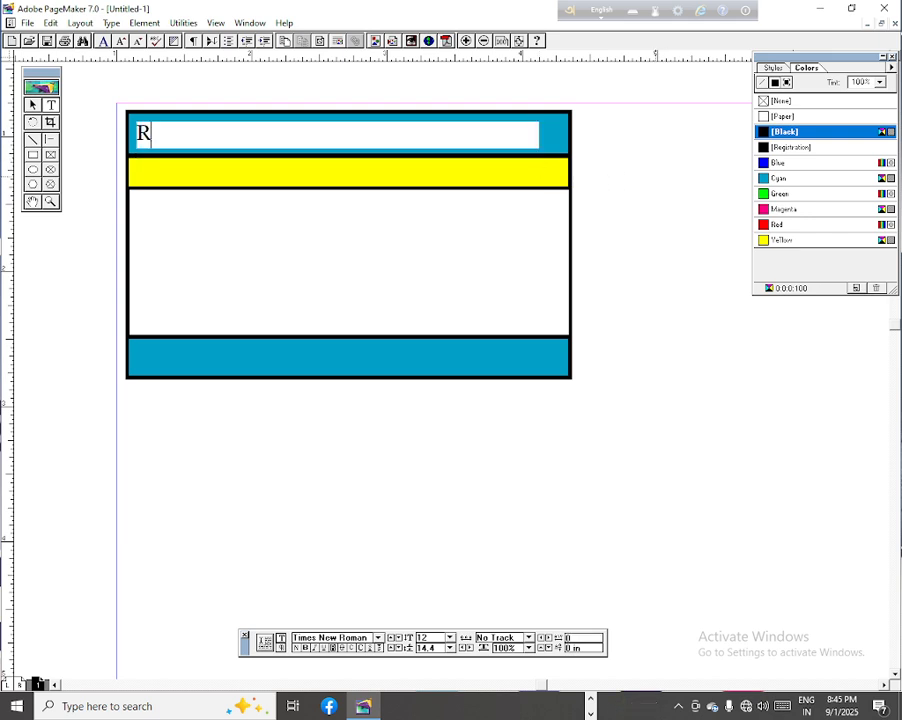
{"action": "type", "text": ".K."}
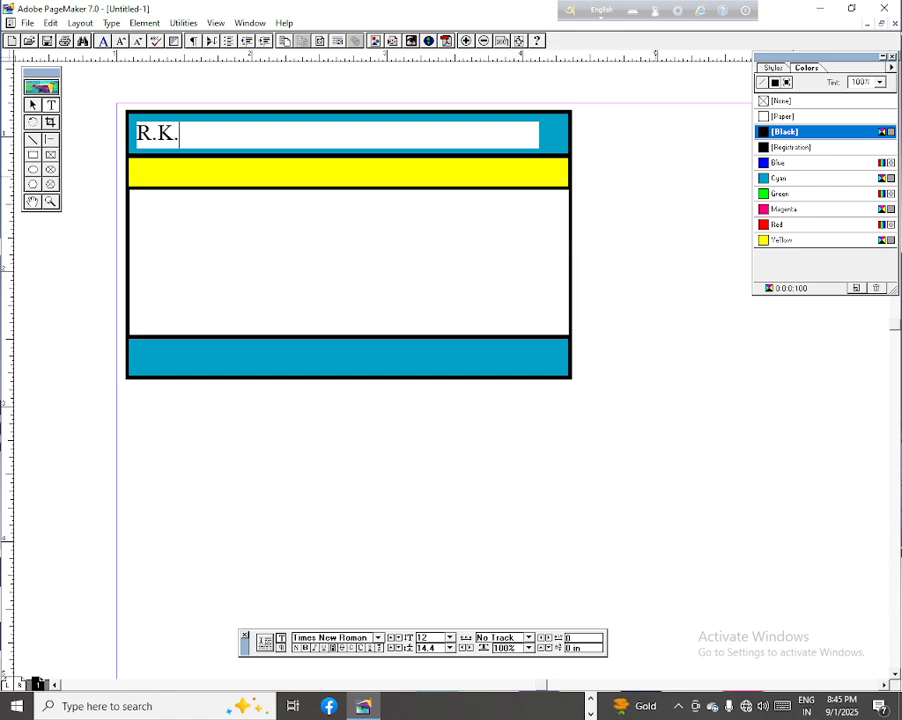
{"action": "type", "text": "PUBL"}
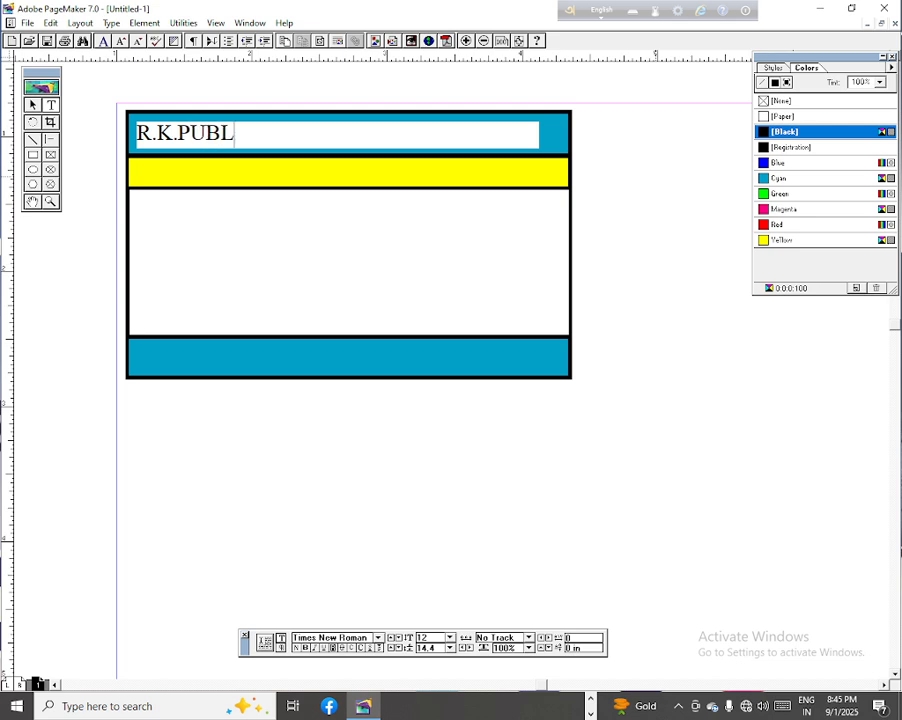
{"action": "type", "text": "IC SC"}
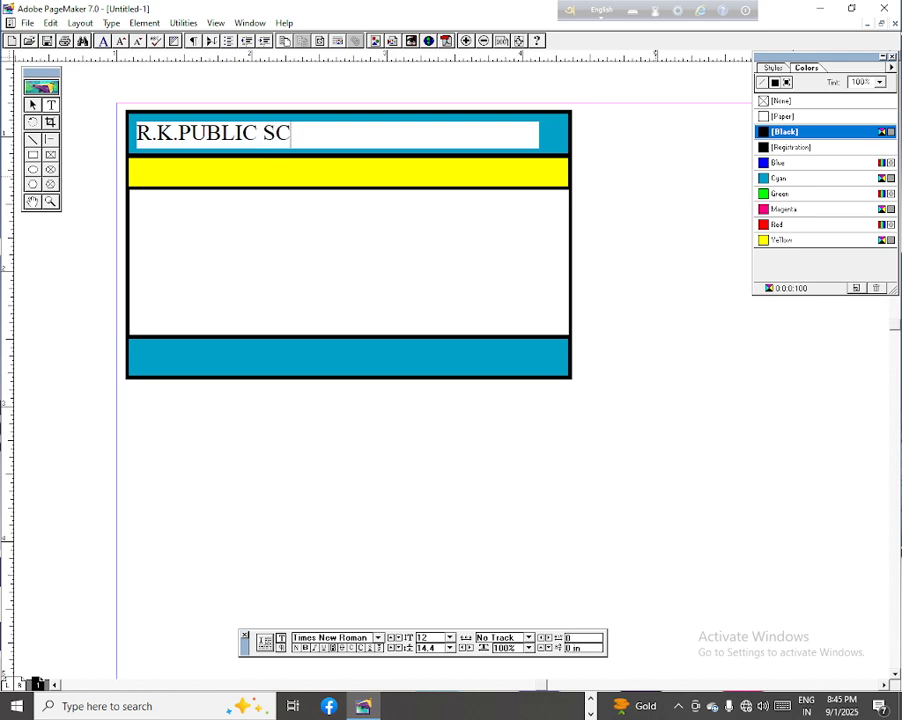
{"action": "type", "text": "HOO"}
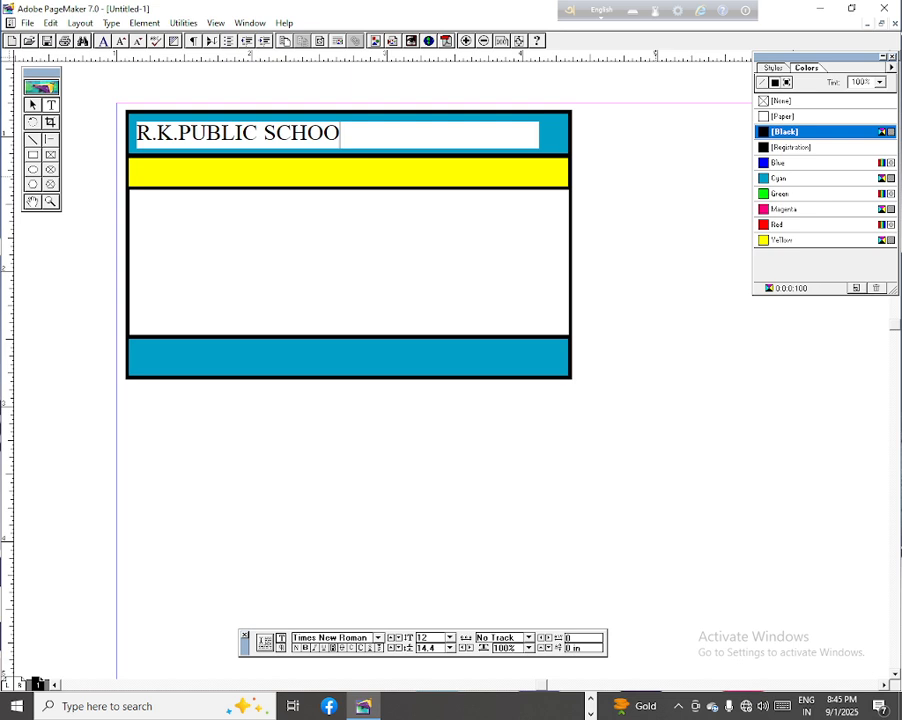
{"action": "type", "text": "L"}
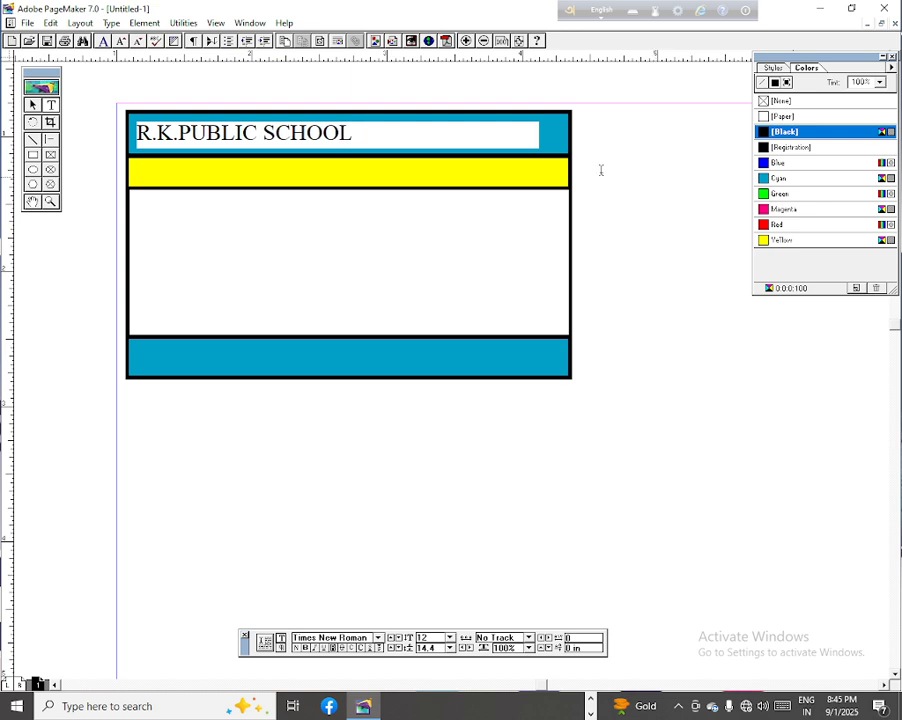
Set the font size of the "R.K.PUBLIC SCHOOL" heading to 18
{"action": "left_click_drag", "start_coordinate": [136, 133], "coordinate": [366, 134]}
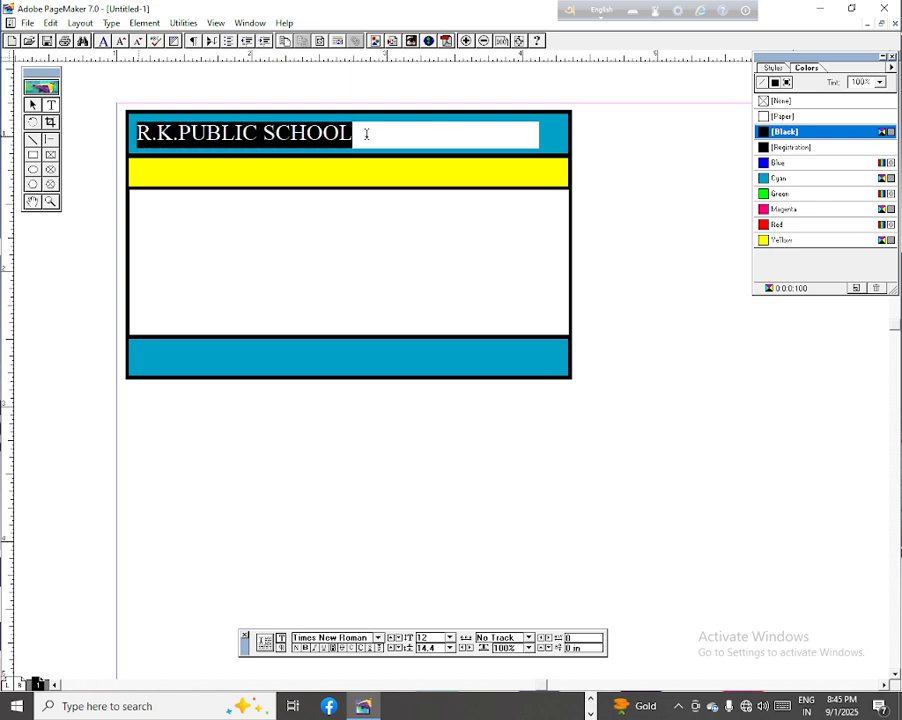
{"action": "left_click", "coordinate": [449, 637]}
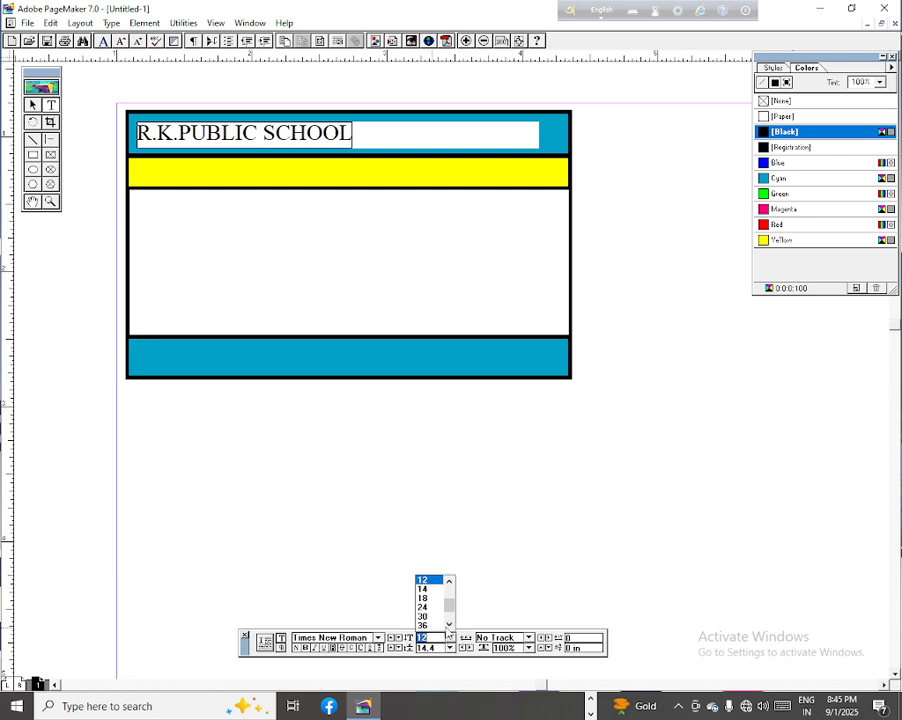
{"action": "left_click", "coordinate": [422, 589]}
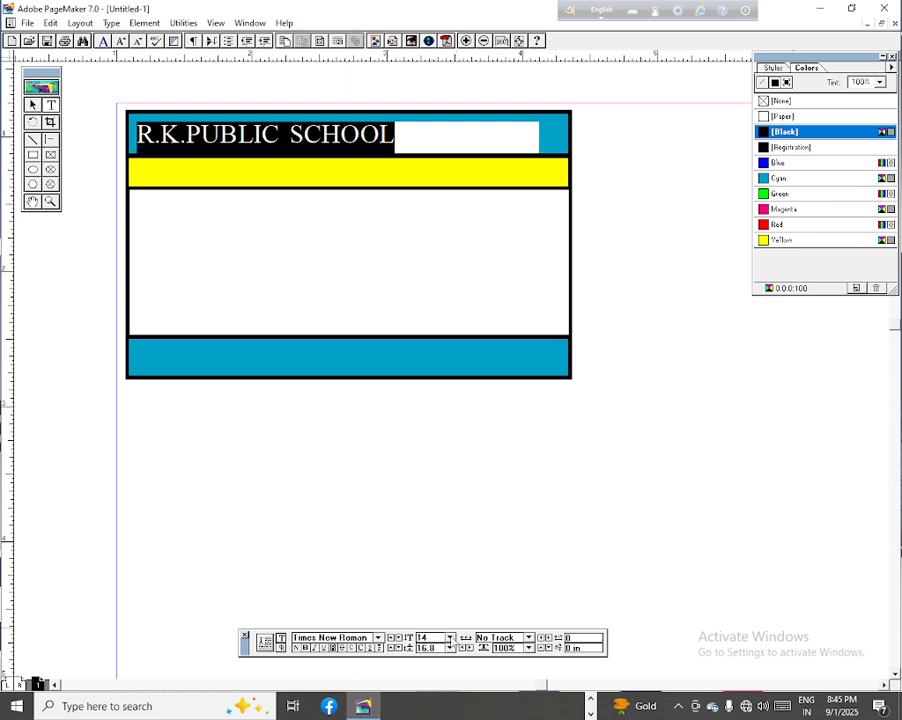
{"action": "left_click", "coordinate": [451, 643]}
{"action": "left_click", "coordinate": [422, 589]}
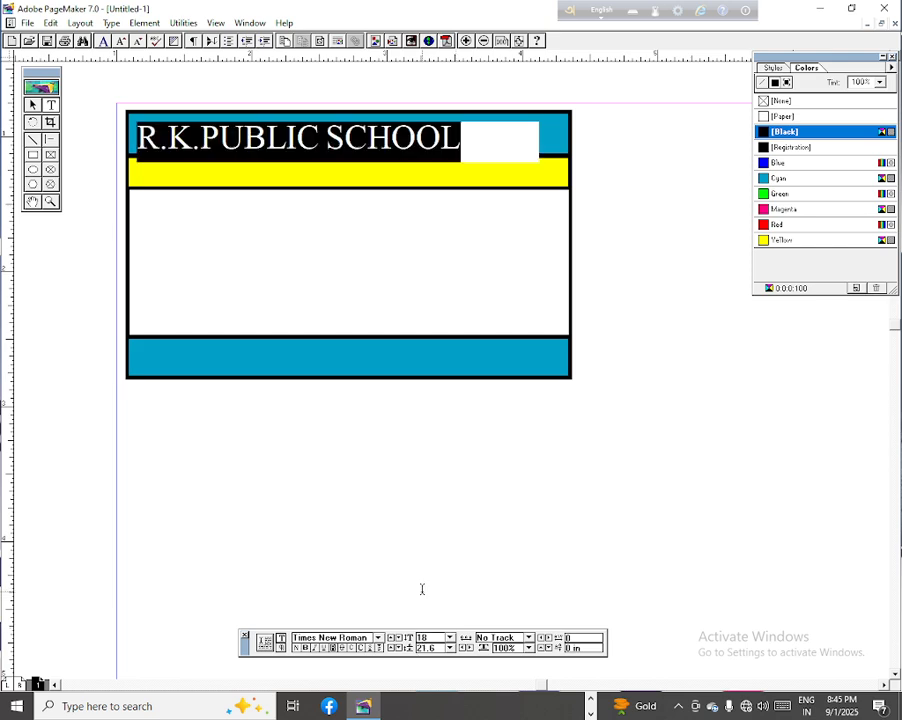
Centre the heading within the upper cyan band and narrow its text block to about 2.43 in wide
{"action": "left_click", "coordinate": [34, 106]}
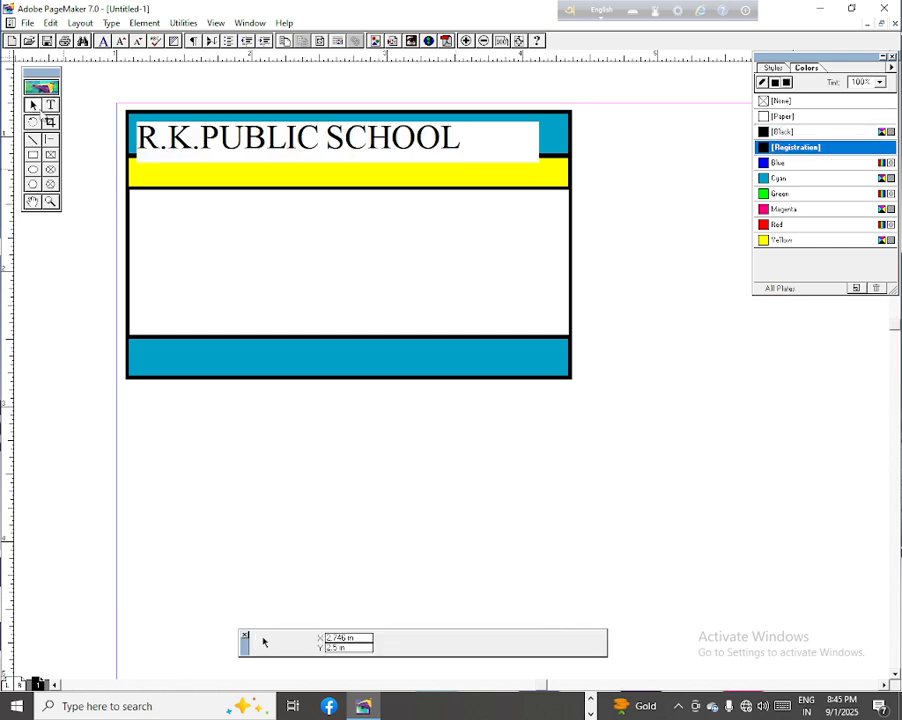
{"action": "left_click", "coordinate": [248, 136]}
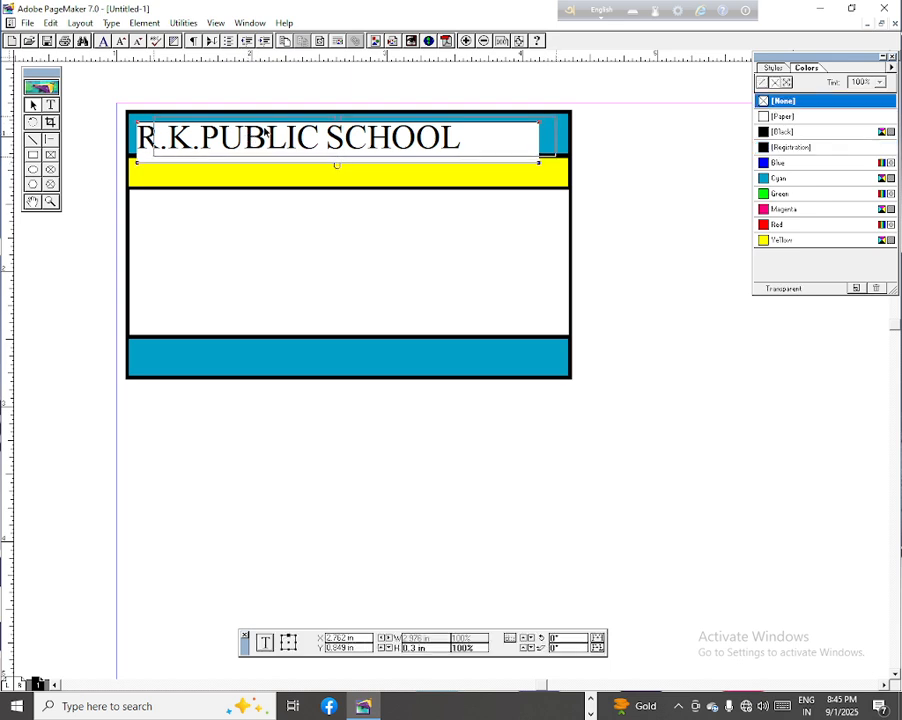
{"action": "left_click_drag", "start_coordinate": [265, 133], "coordinate": [265, 131]}
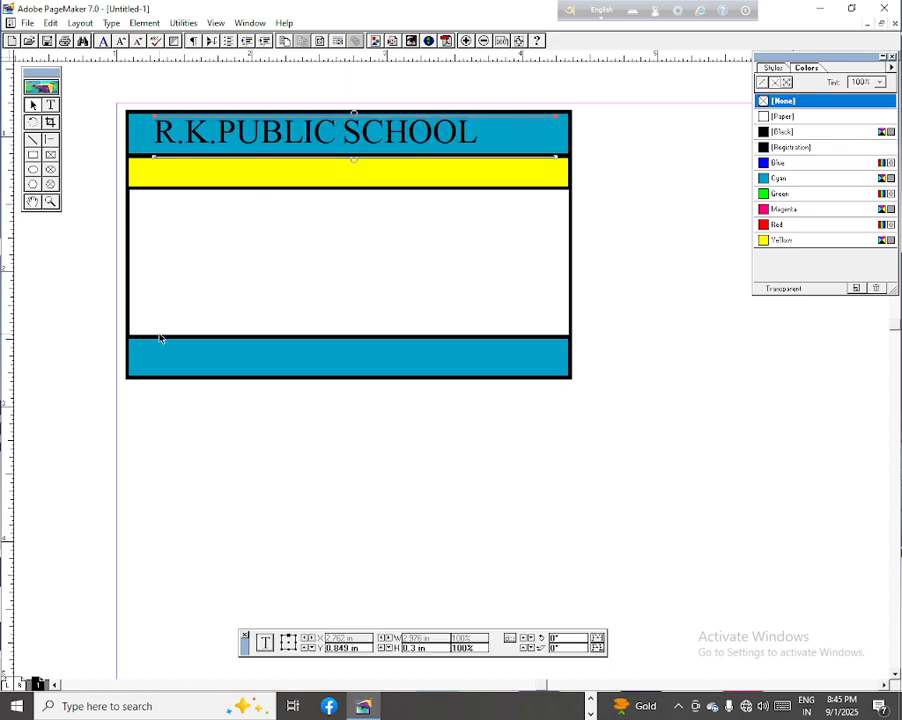
{"action": "key", "text": "Right"}
{"action": "key", "text": "Right"}
{"action": "key", "text": "Right"}
{"action": "key", "text": "Right"}
{"action": "key", "text": "Right"}
{"action": "key", "text": "Right"}
{"action": "key", "text": "Right"}
{"action": "key", "text": "Right"}
{"action": "key", "text": "Right"}
{"action": "key", "text": "Right"}
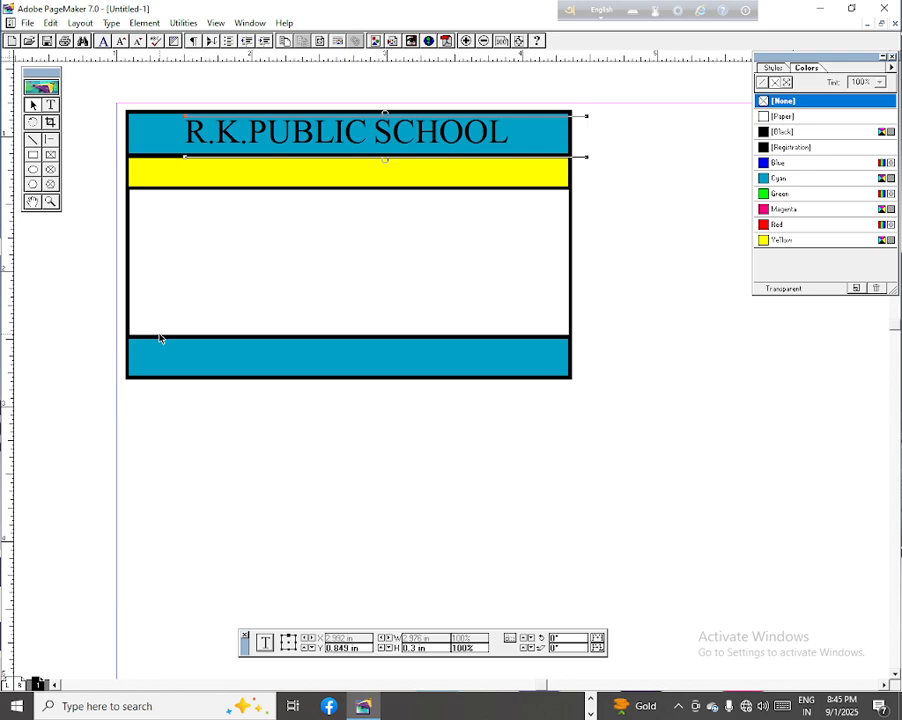
{"action": "key", "text": "Left"}
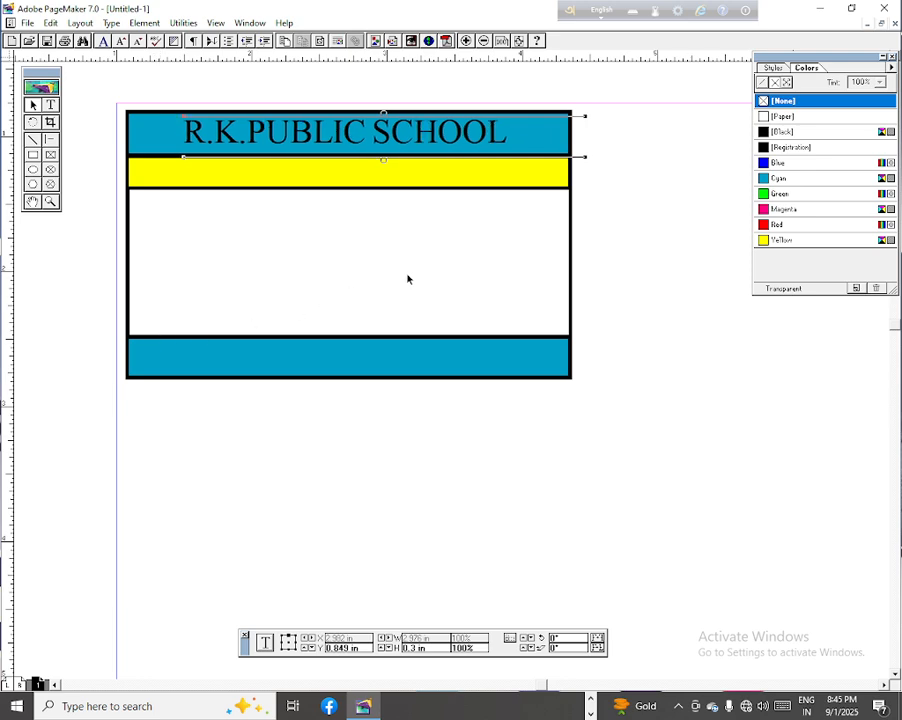
{"action": "left_click_drag", "start_coordinate": [584, 158], "coordinate": [511, 146]}
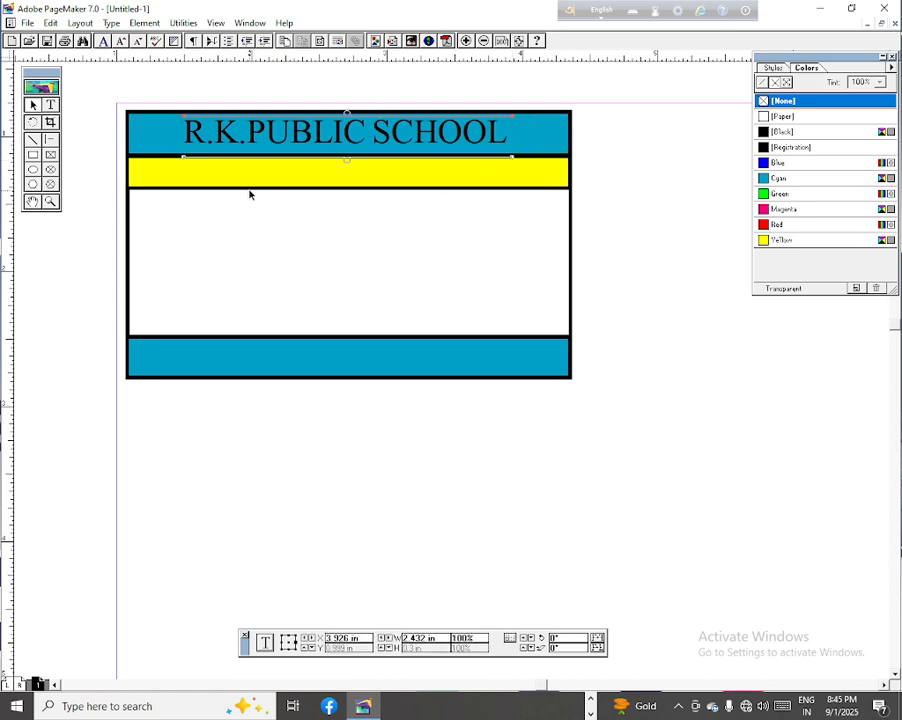
Duplicate the heading text block and place the copy in the white area below the yellow band
{"action": "left_click", "coordinate": [50, 22]}
{"action": "left_click", "coordinate": [72, 77]}
{"action": "left_click", "coordinate": [47, 23]}
{"action": "left_click", "coordinate": [73, 91]}
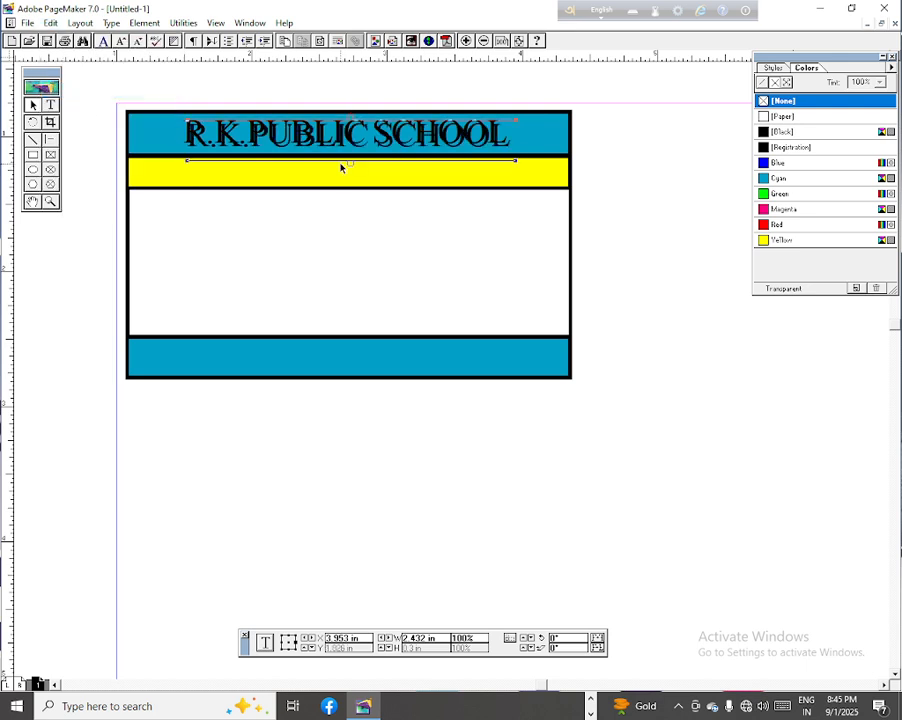
{"action": "left_click_drag", "start_coordinate": [337, 150], "coordinate": [338, 235]}
Replace the text of the copied heading in the white area with "STUDENT ID CARD"
{"action": "left_click", "coordinate": [50, 104]}
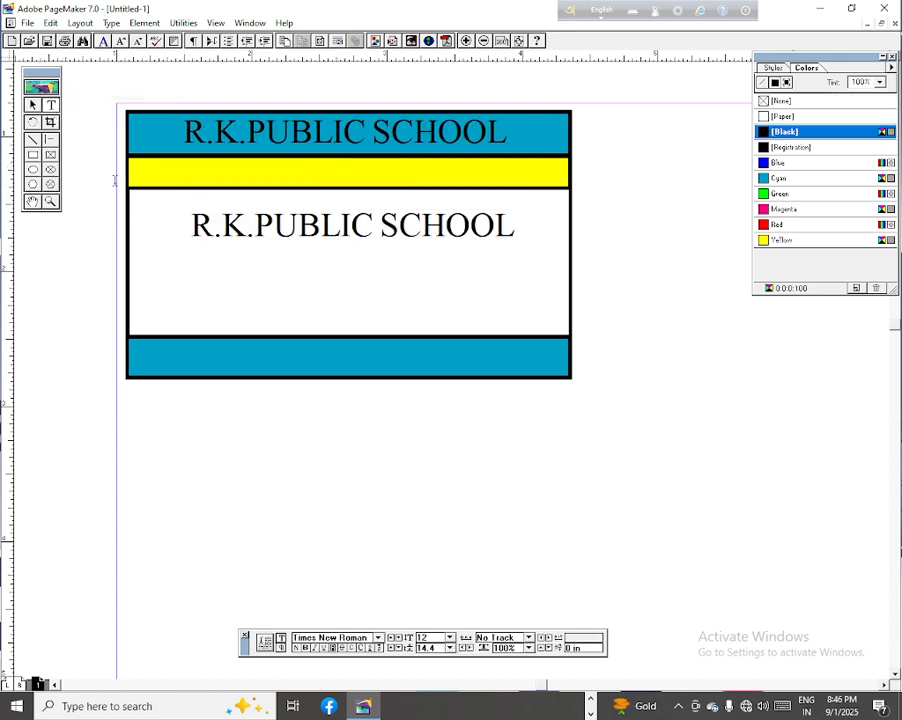
{"action": "left_click_drag", "start_coordinate": [192, 227], "coordinate": [511, 251]}
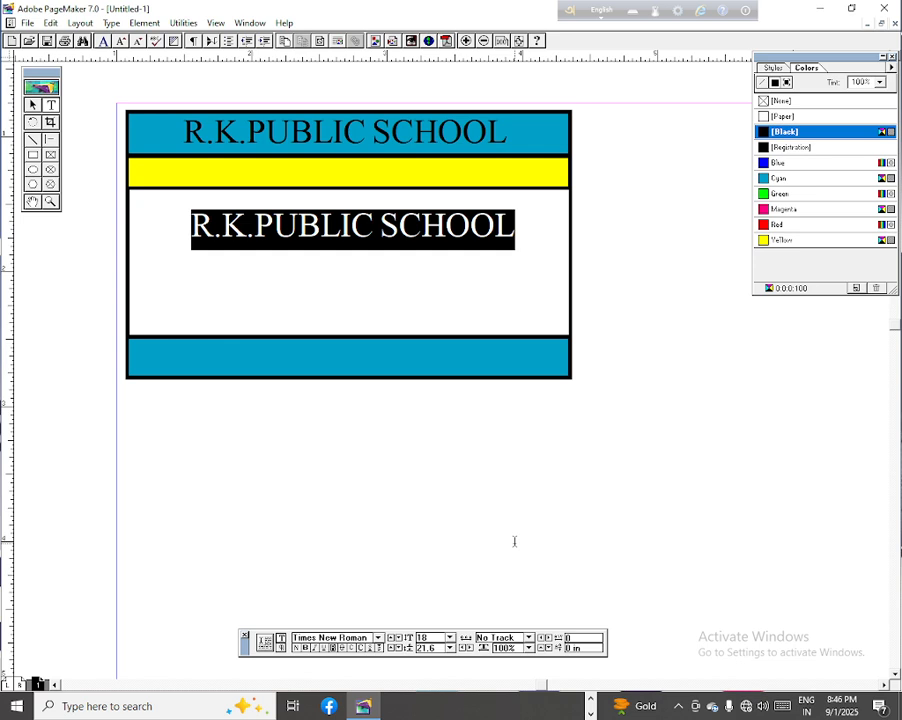
{"action": "type", "text": "STU"}
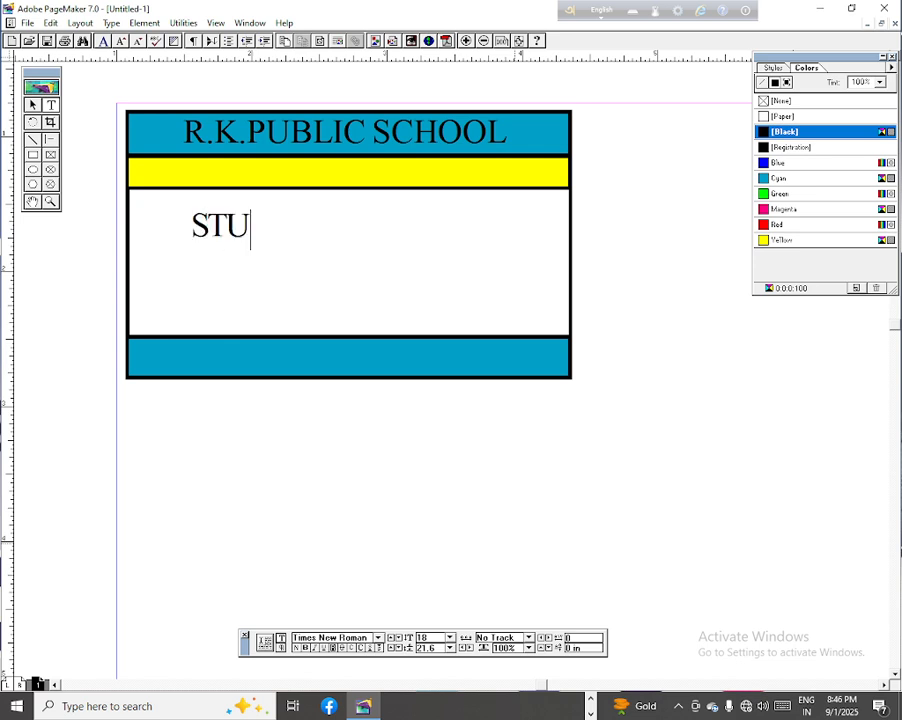
{"action": "type", "text": "DE"}
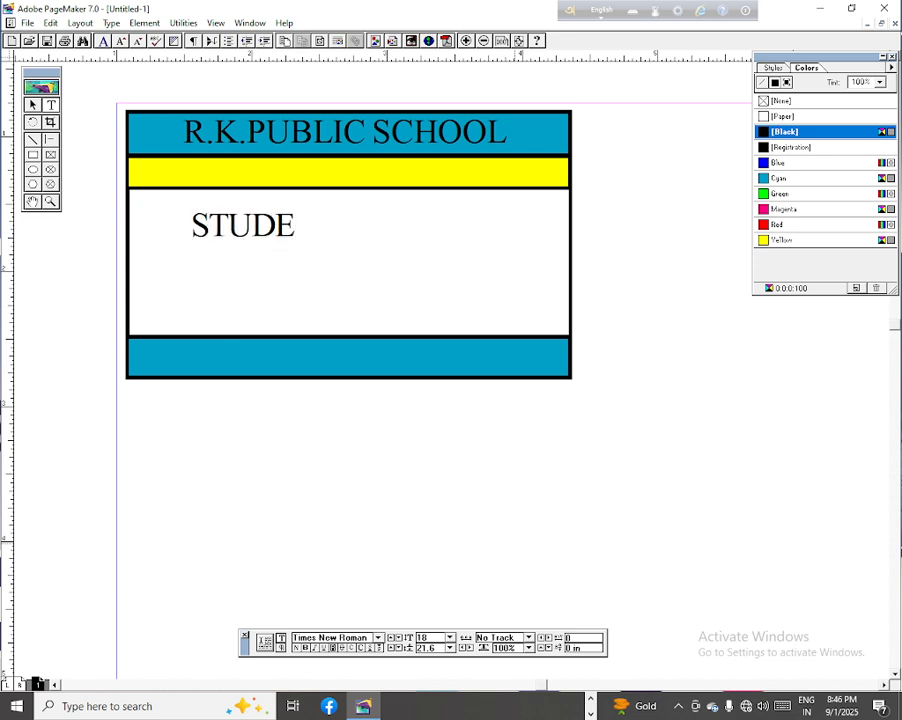
{"action": "type", "text": "NT "}
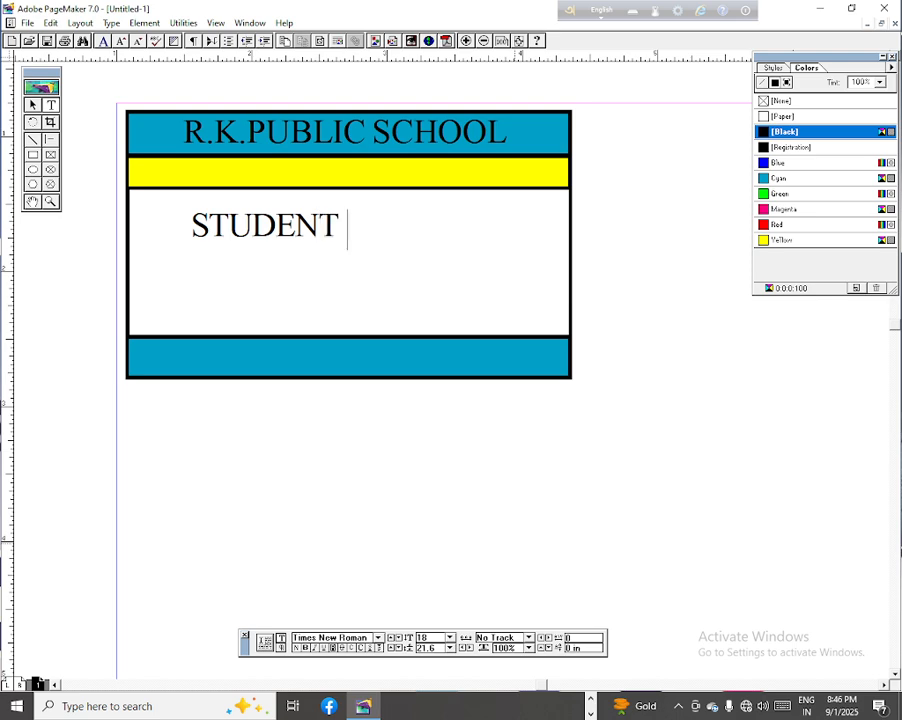
{"action": "type", "text": "ID "}
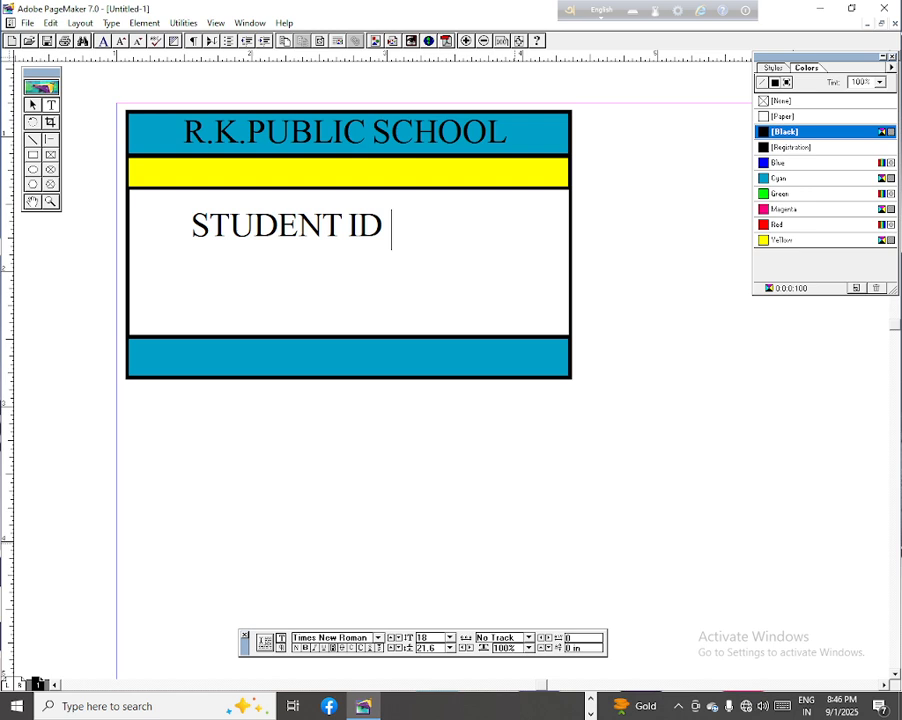
{"action": "type", "text": "CARD"}
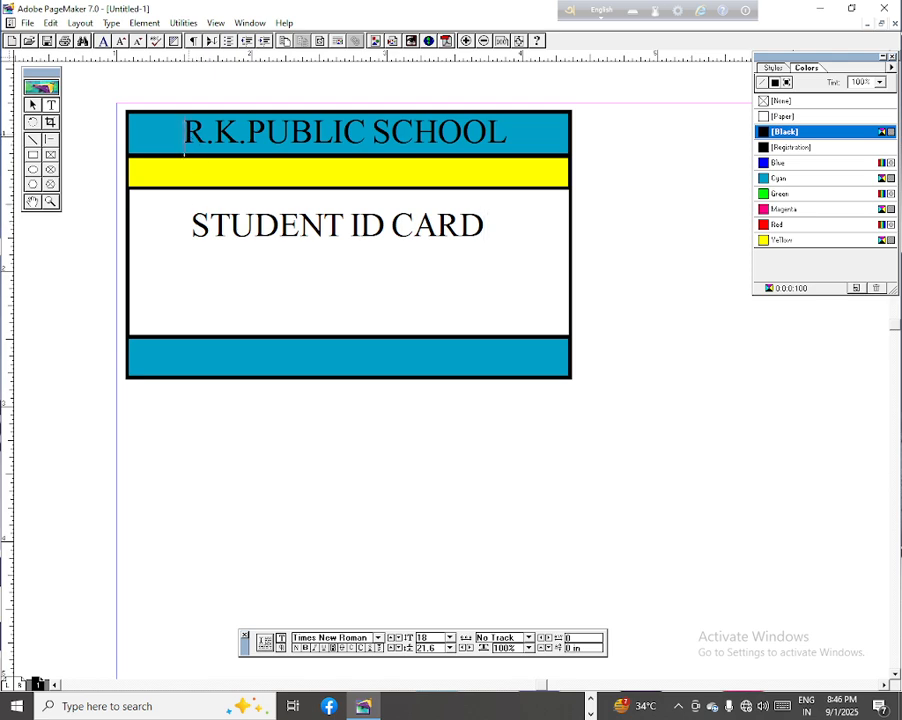
Change the font of the "R.K.PUBLIC SCHOOL" heading to Arial Black
{"action": "left_click_drag", "start_coordinate": [183, 132], "coordinate": [513, 148]}
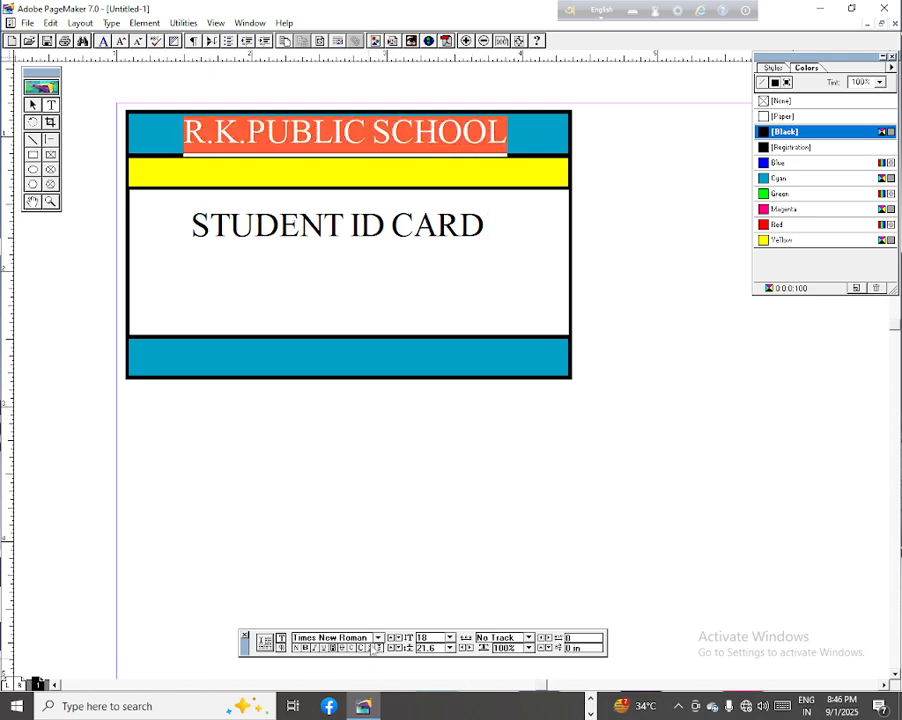
{"action": "left_click_drag", "start_coordinate": [366, 637], "coordinate": [291, 637]}
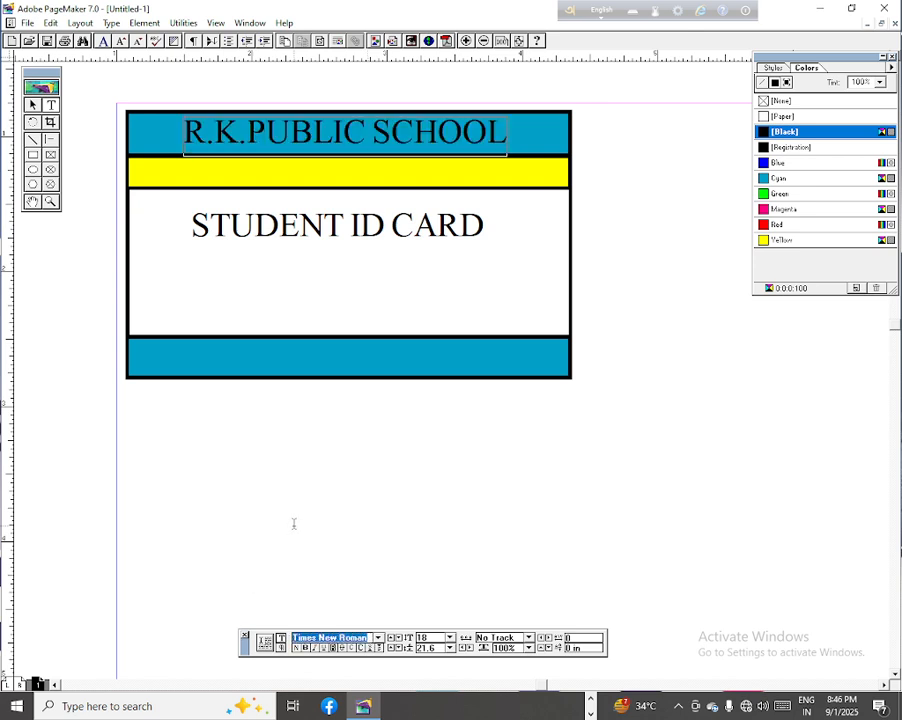
{"action": "type", "text": "Ar"}
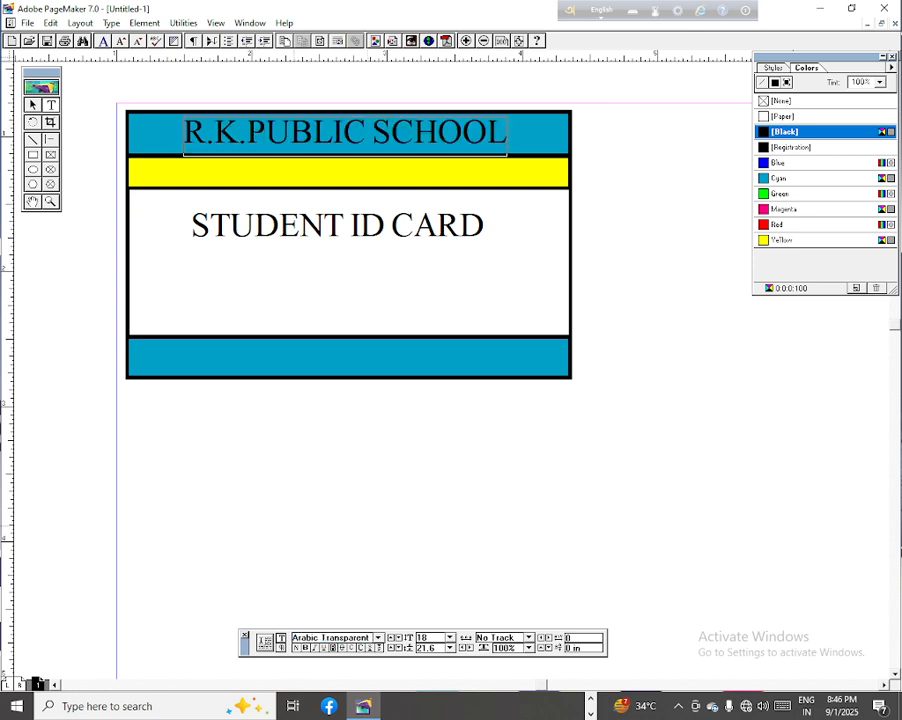
{"action": "type", "text": "ial Black"}
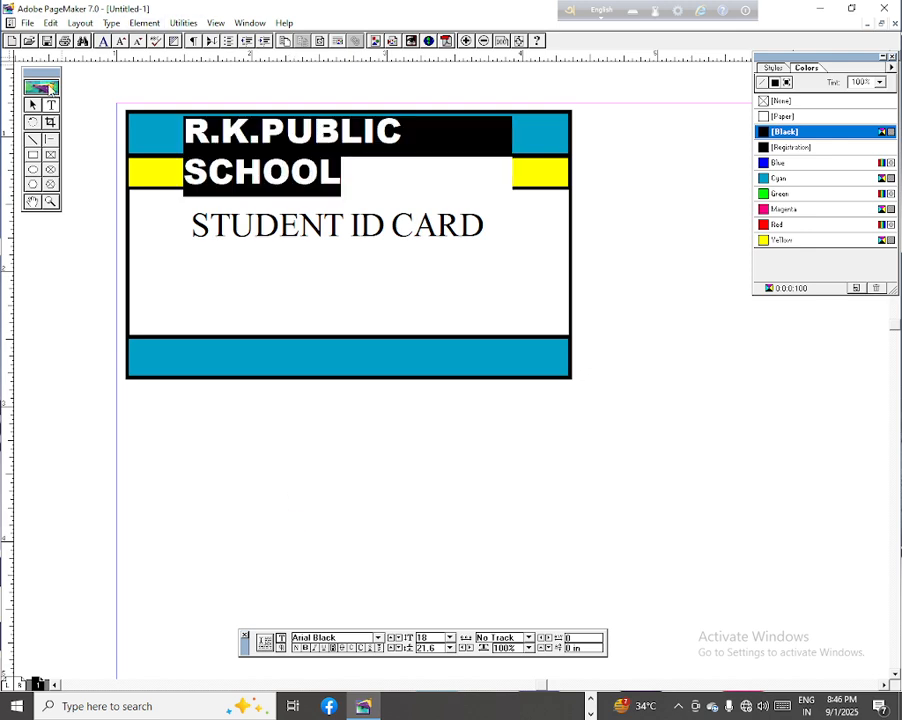
Widen the heading's text block to about 3.24 in so it fits one line, and re-centre the heading in the cyan band
{"action": "left_click", "coordinate": [33, 105]}
{"action": "left_click", "coordinate": [297, 168]}
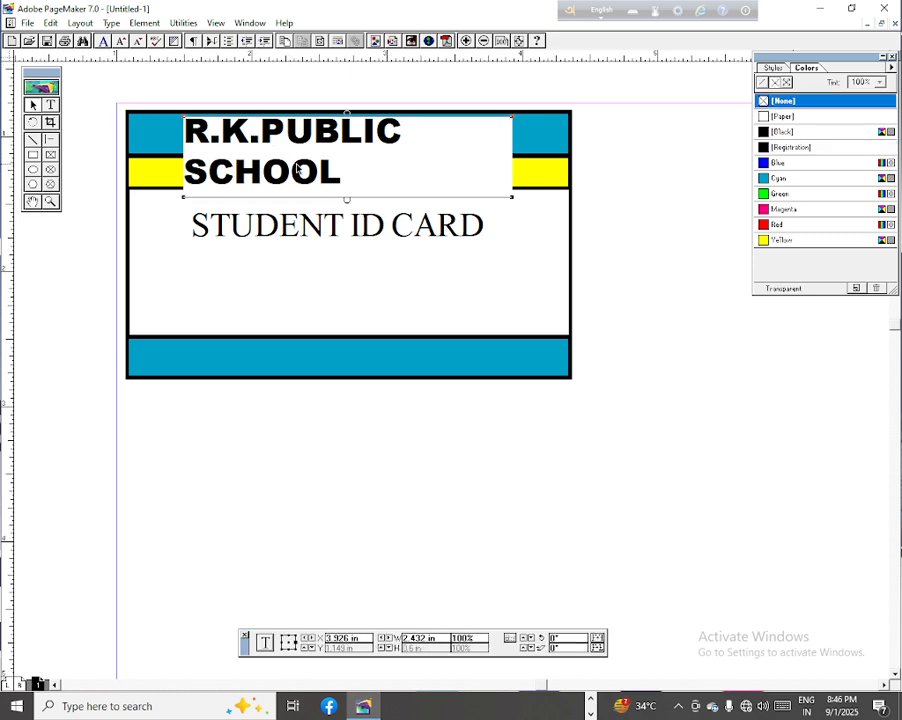
{"action": "left_click_drag", "start_coordinate": [511, 200], "coordinate": [621, 196]}
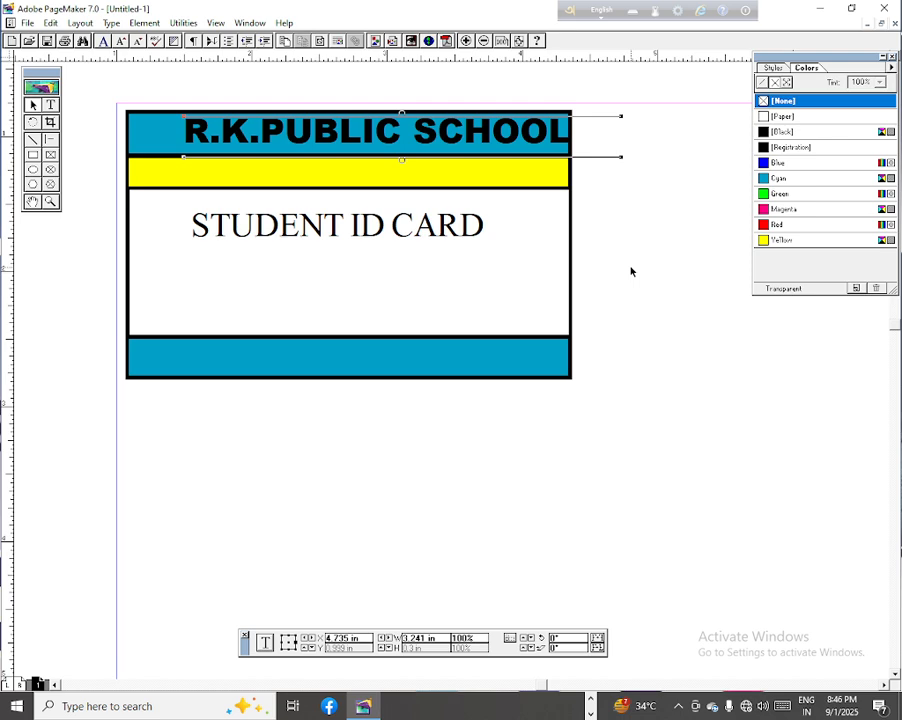
{"action": "key", "text": "Left"}
{"action": "key", "text": "Left"}
{"action": "key", "text": "Left"}
{"action": "key", "text": "Left"}
{"action": "key", "text": "Left"}
{"action": "key", "text": "Left"}
{"action": "key", "text": "Left"}
{"action": "key", "text": "Left"}
{"action": "key", "text": "Left"}
{"action": "key", "text": "Left"}
{"action": "key", "text": "Left"}
{"action": "key", "text": "Left"}
{"action": "key", "text": "Left"}
{"action": "key", "text": "Left"}
{"action": "key", "text": "Left"}
{"action": "key", "text": "Left"}
{"action": "key", "text": "Left"}
{"action": "key", "text": "Left"}
{"action": "key", "text": "Left"}
{"action": "key", "text": "Left"}
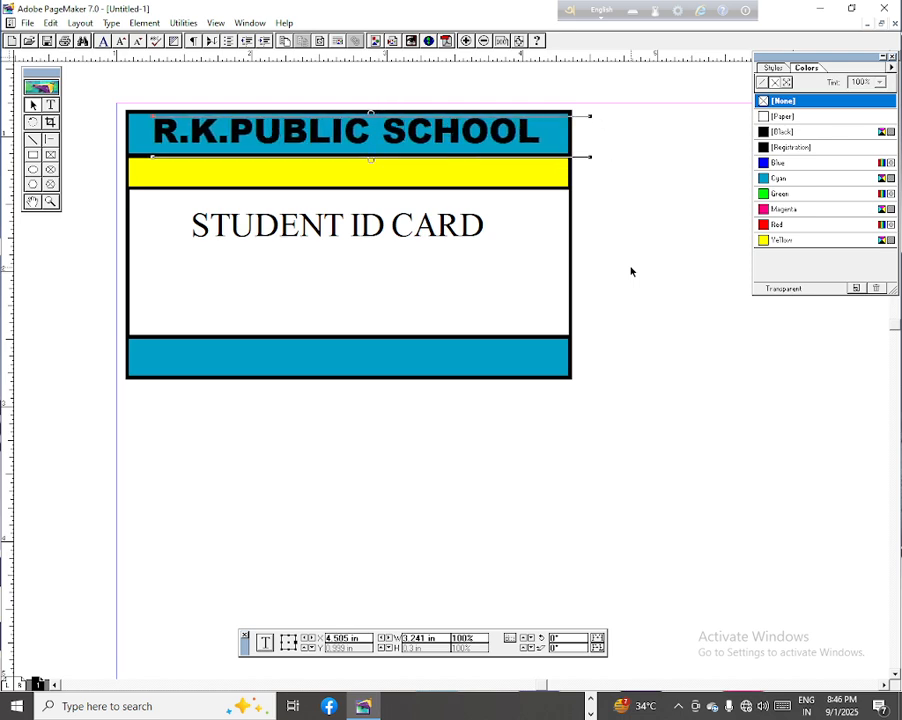
{"action": "key", "text": "Left"}
{"action": "key", "text": "Left"}
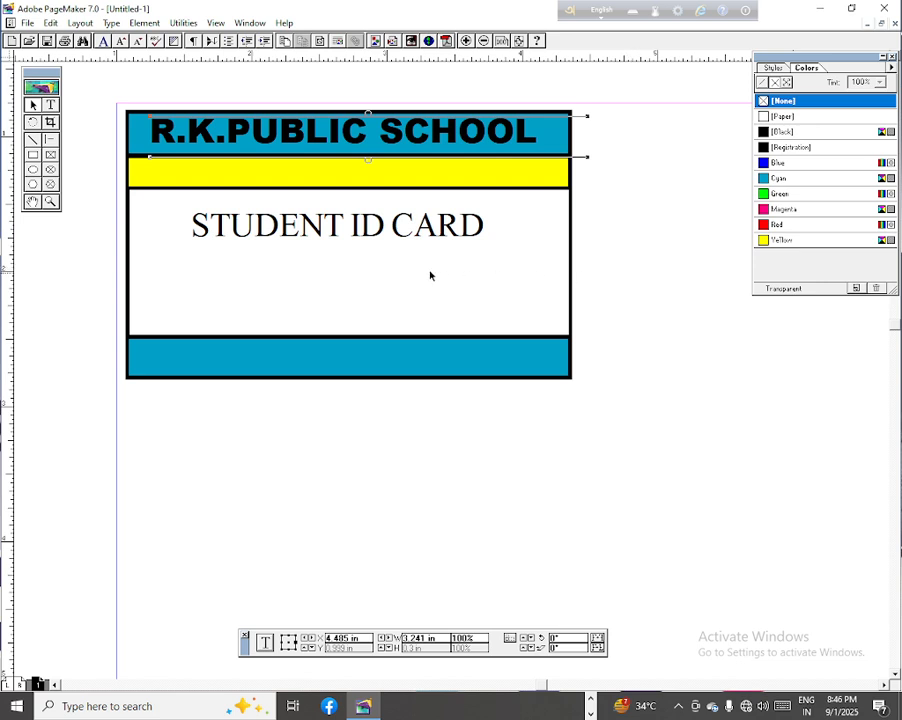
Change the font of the "STUDENT ID CARD" text to Arial
{"action": "left_click", "coordinate": [335, 224]}
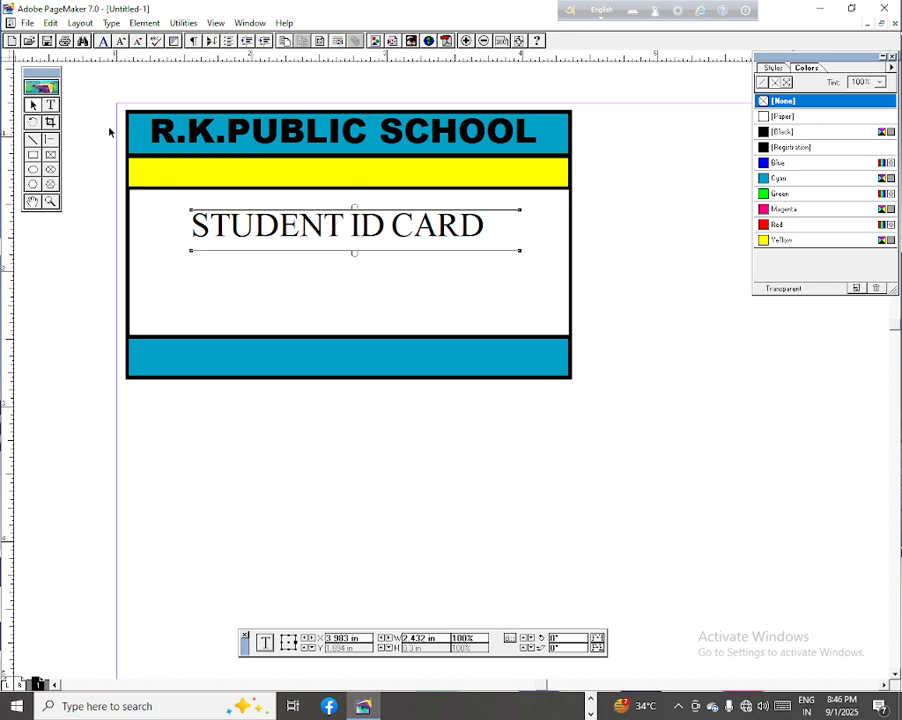
{"action": "left_click", "coordinate": [50, 104]}
{"action": "left_click_drag", "start_coordinate": [191, 228], "coordinate": [505, 246]}
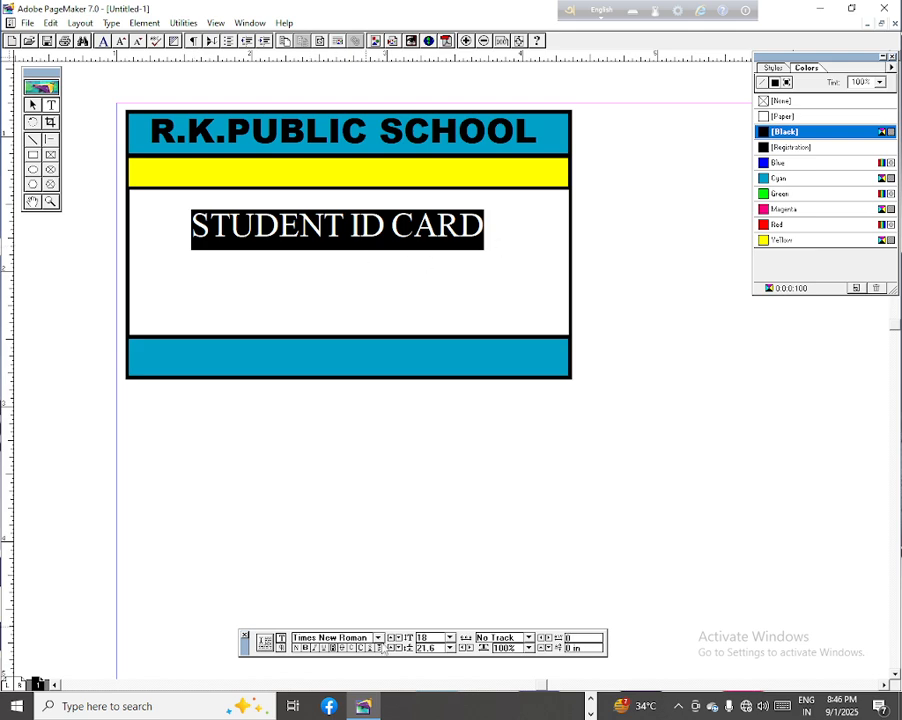
{"action": "left_click", "coordinate": [378, 637]}
{"action": "left_click", "coordinate": [378, 582]}
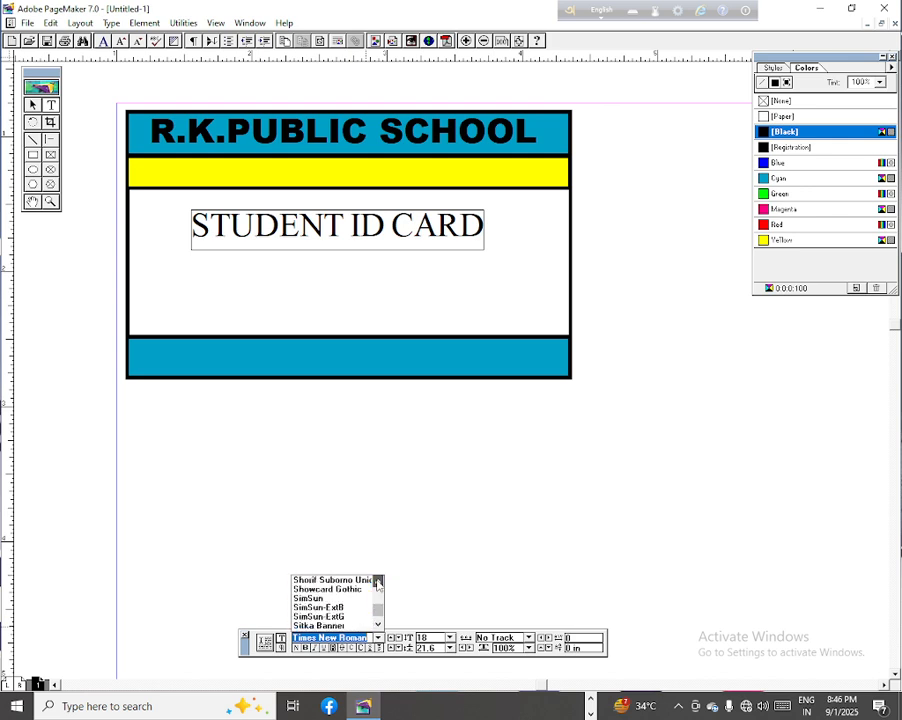
{"action": "left_click_drag", "start_coordinate": [378, 615], "coordinate": [378, 594]}
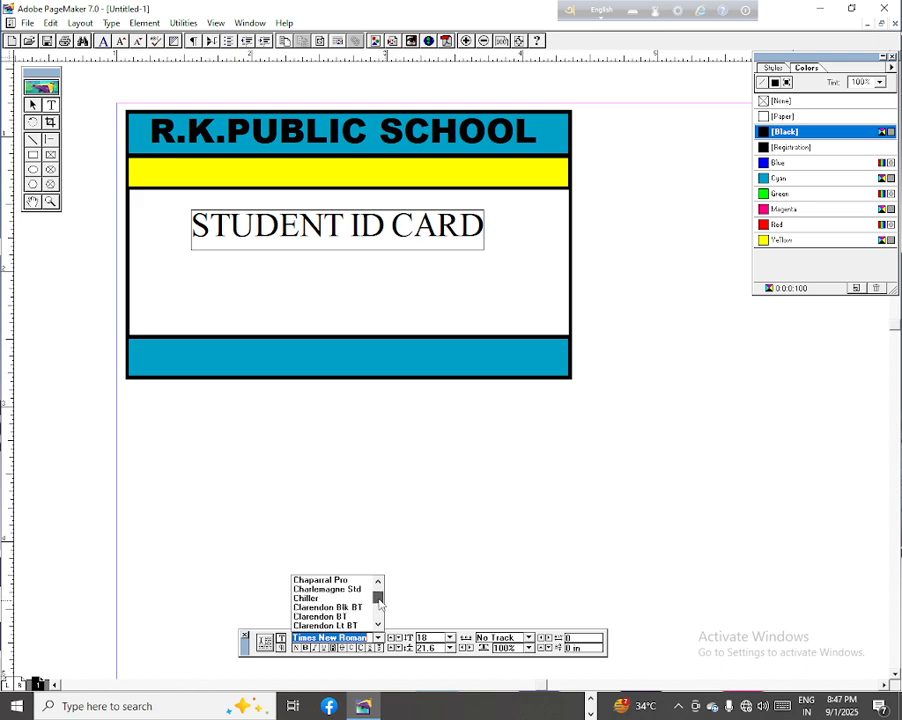
{"action": "left_click", "coordinate": [378, 581]}
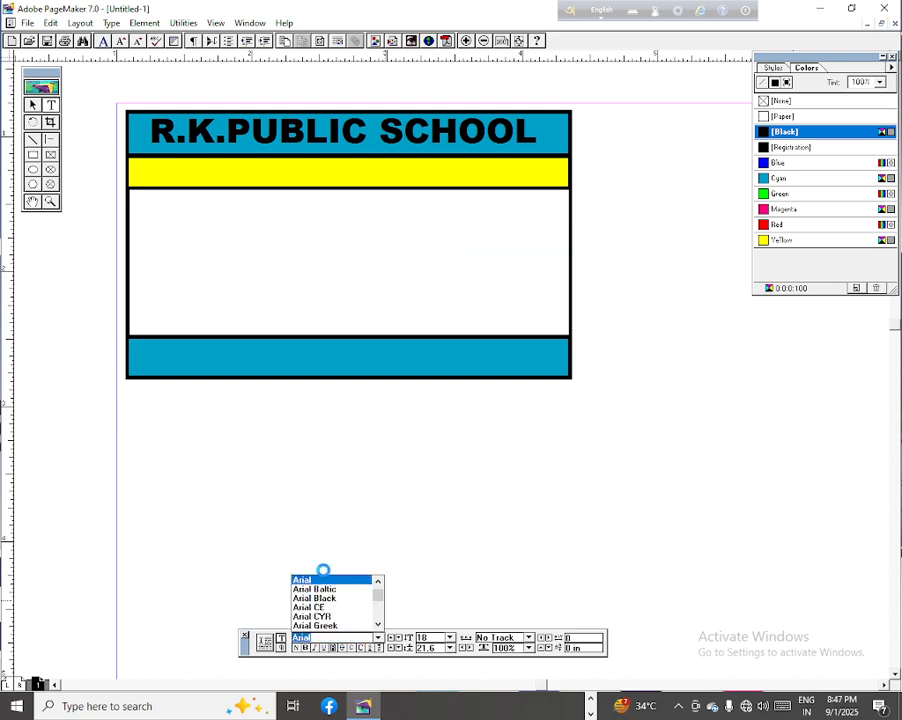
{"action": "left_click", "coordinate": [310, 578]}
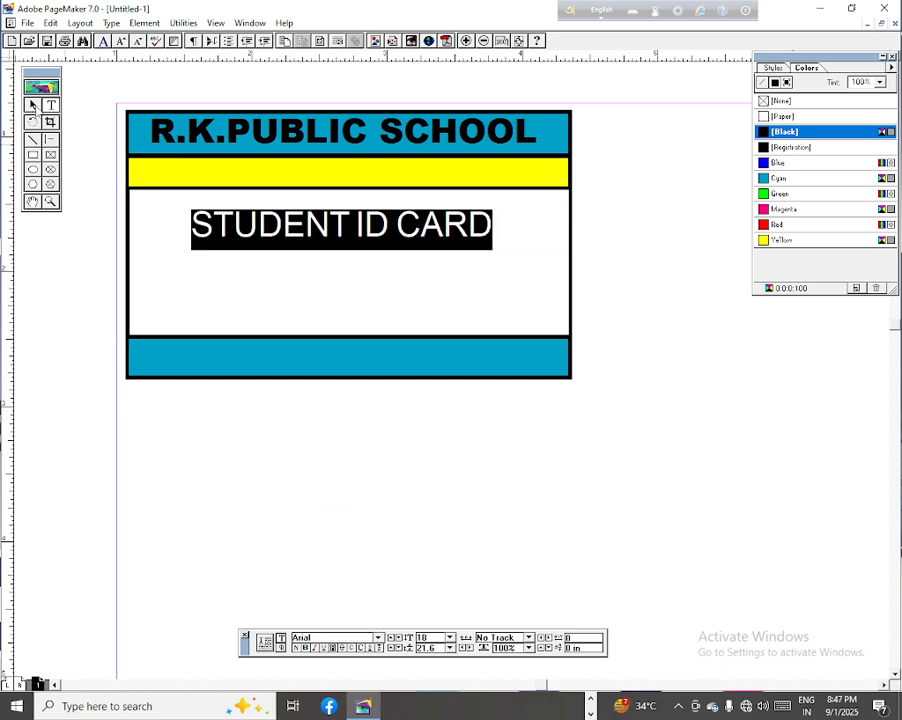
Move the "STUDENT ID CARD" text block from the white area up into the yellow band
{"action": "left_click", "coordinate": [32, 105]}
{"action": "left_click", "coordinate": [320, 224]}
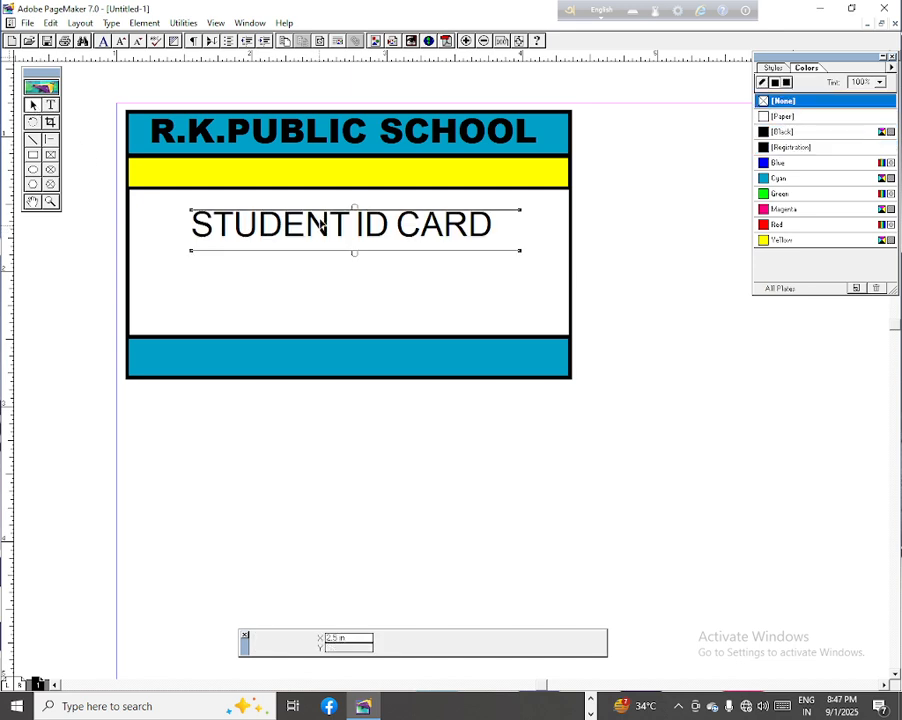
{"action": "left_click_drag", "start_coordinate": [320, 224], "coordinate": [321, 176]}
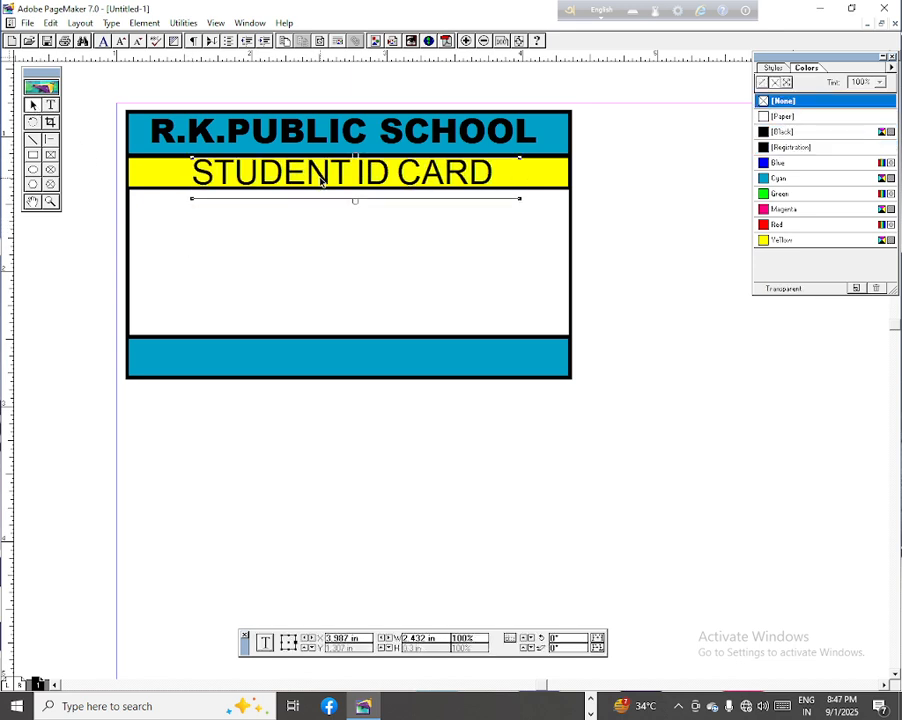
Set the "STUDENT ID CARD" text to 14 pt and shift its block slightly to re-center it in the yellow band
{"action": "left_click", "coordinate": [50, 104]}
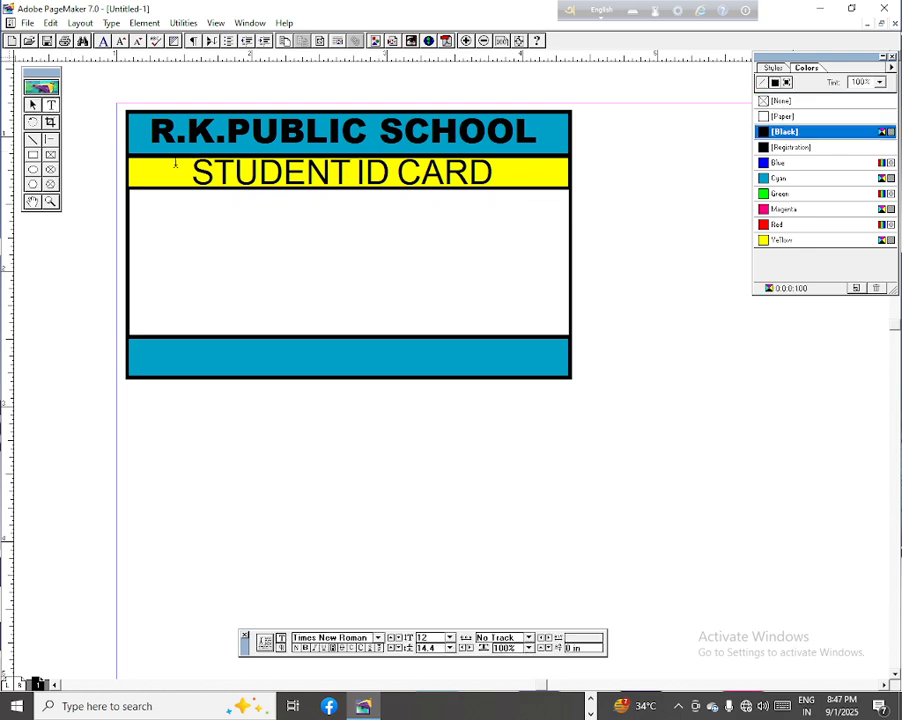
{"action": "left_click_drag", "start_coordinate": [193, 172], "coordinate": [492, 174]}
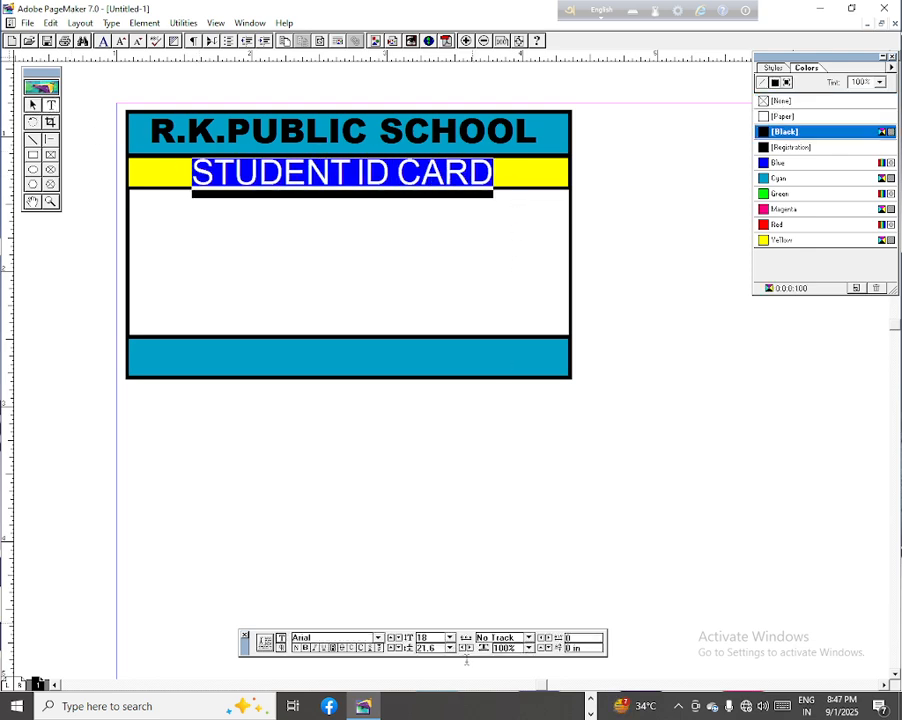
{"action": "left_click", "coordinate": [449, 637]}
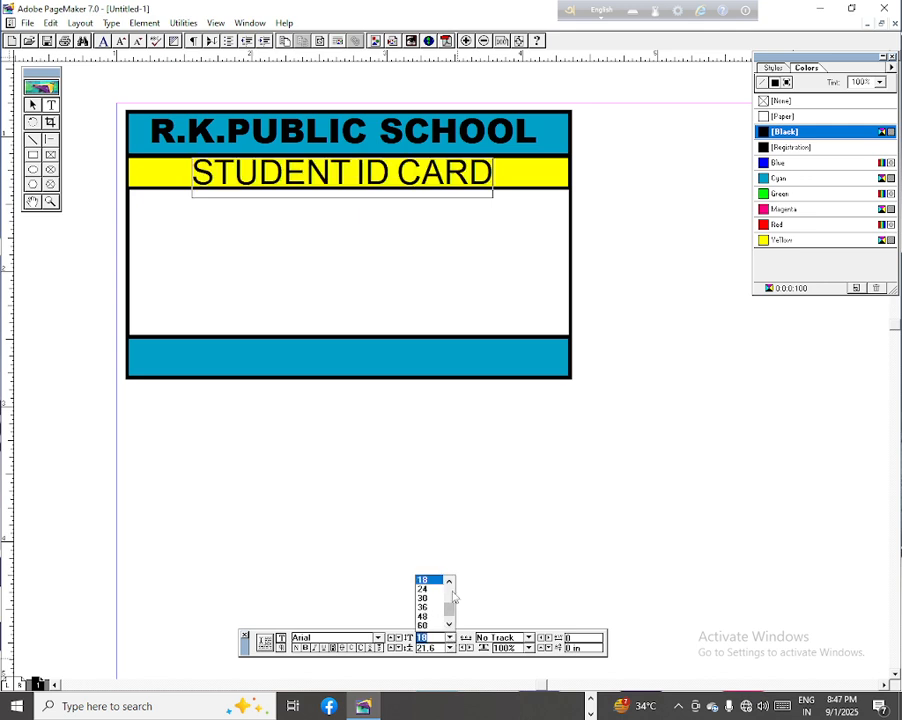
{"action": "left_click", "coordinate": [422, 580]}
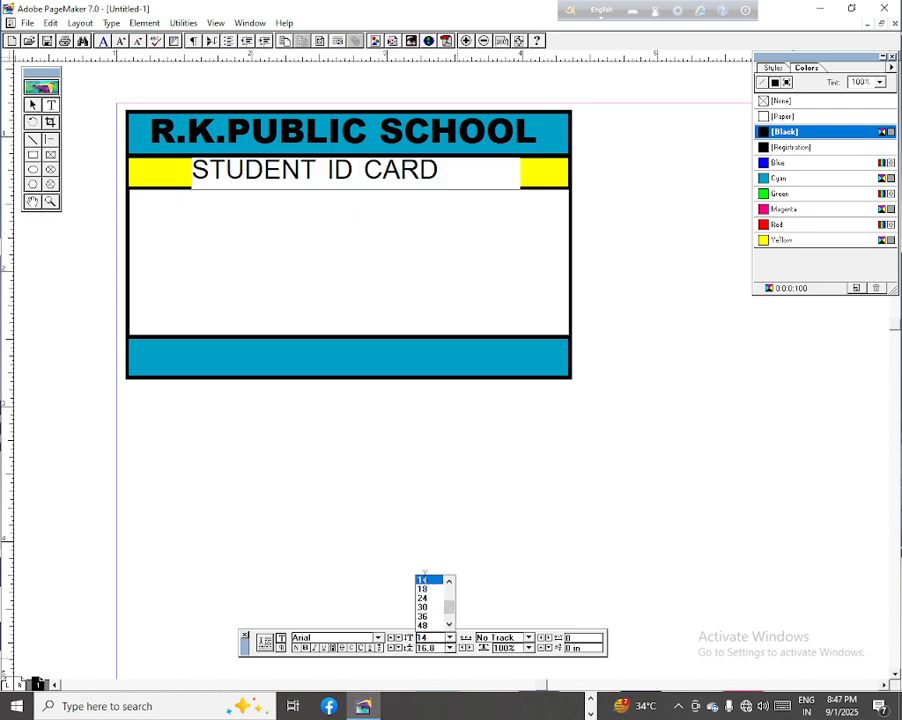
{"action": "left_click", "coordinate": [33, 104]}
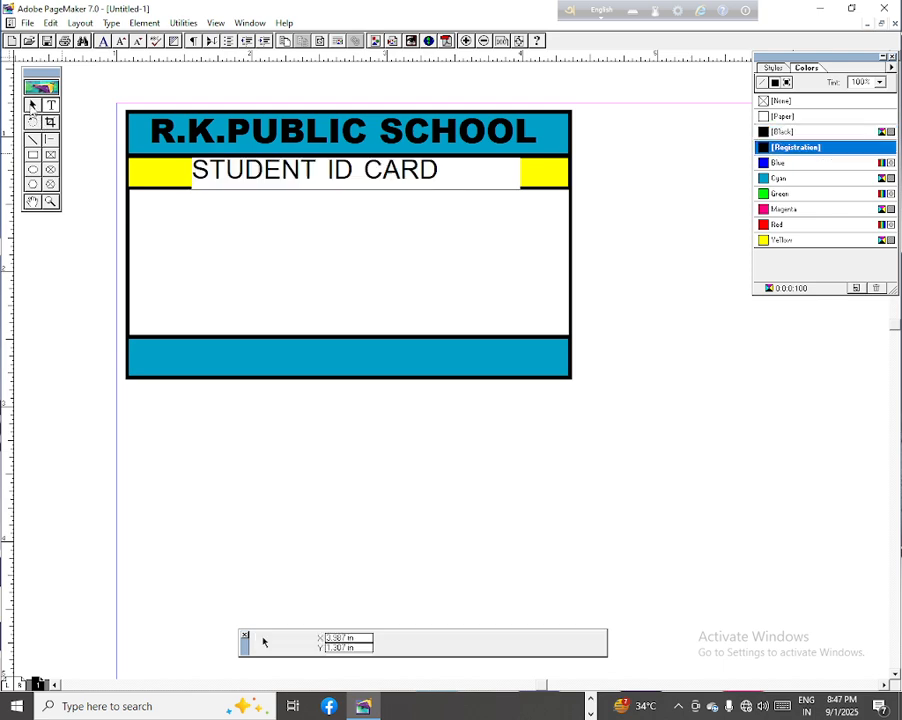
{"action": "left_click", "coordinate": [337, 176]}
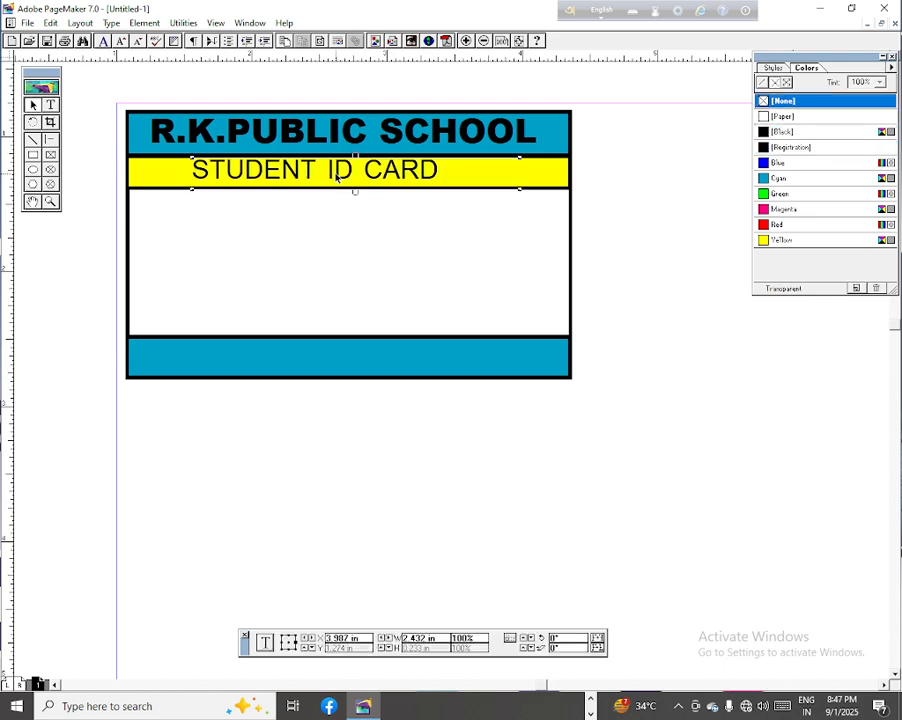
{"action": "left_click_drag", "start_coordinate": [341, 176], "coordinate": [346, 178]}
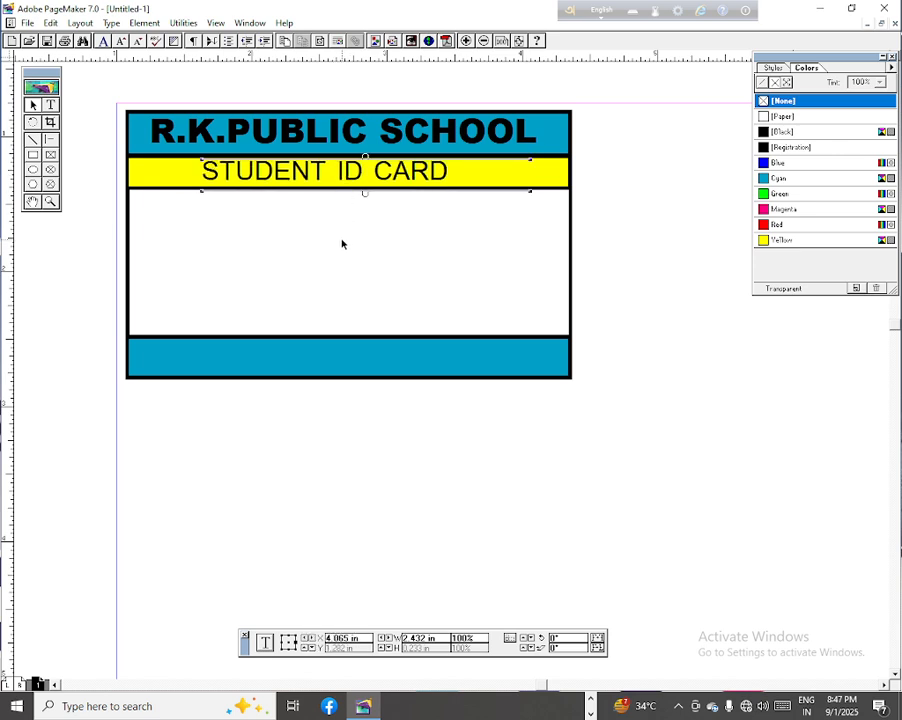
Lock the position of the card's outer 3.3 x 2 in rectangle
{"action": "left_click", "coordinate": [128, 242]}
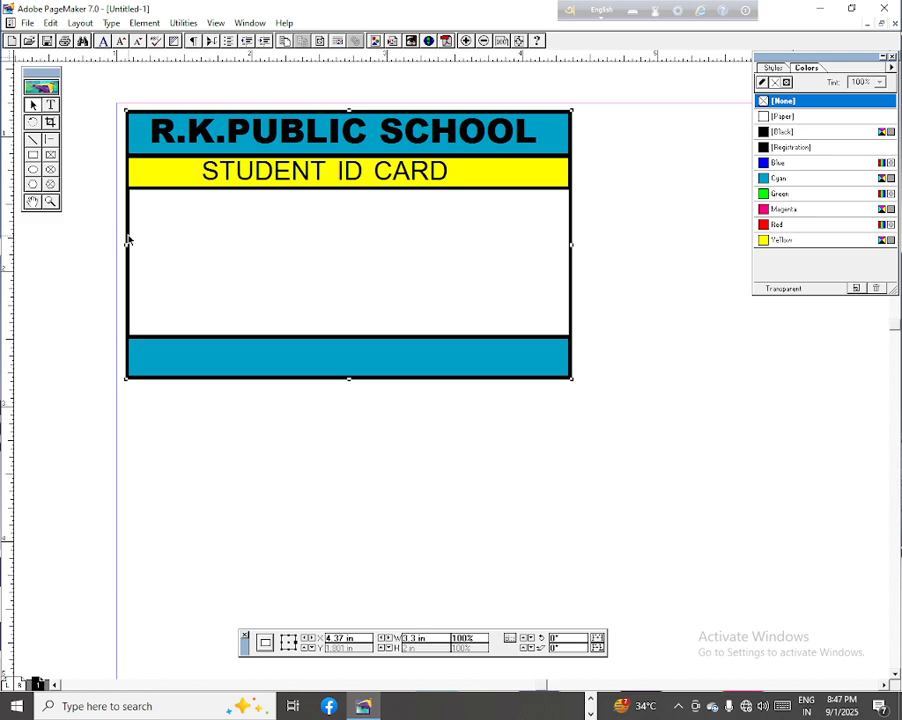
{"action": "left_click", "coordinate": [144, 22]}
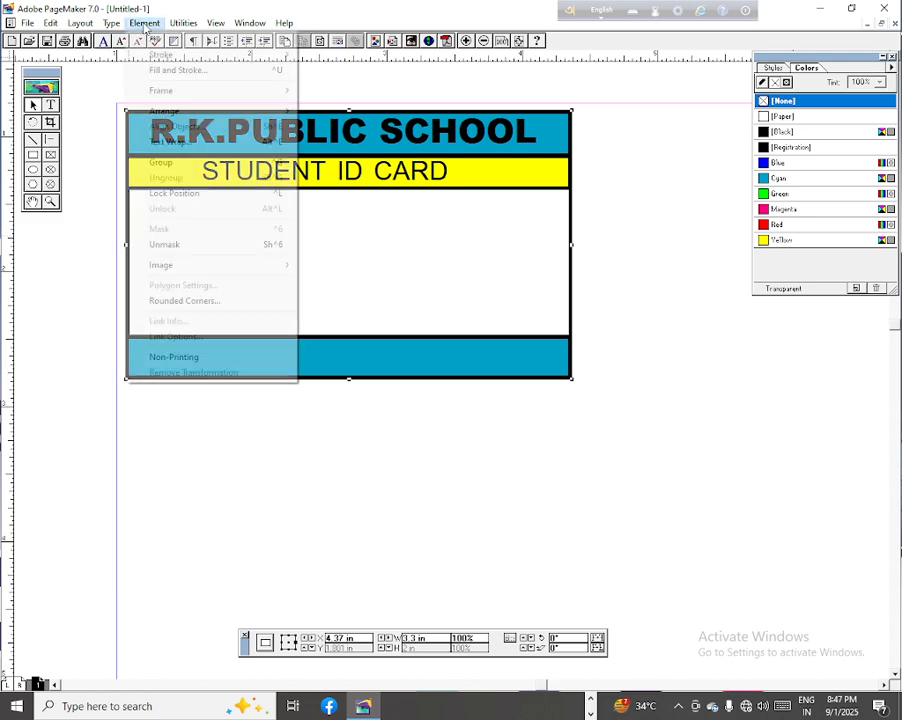
{"action": "left_click", "coordinate": [166, 195]}
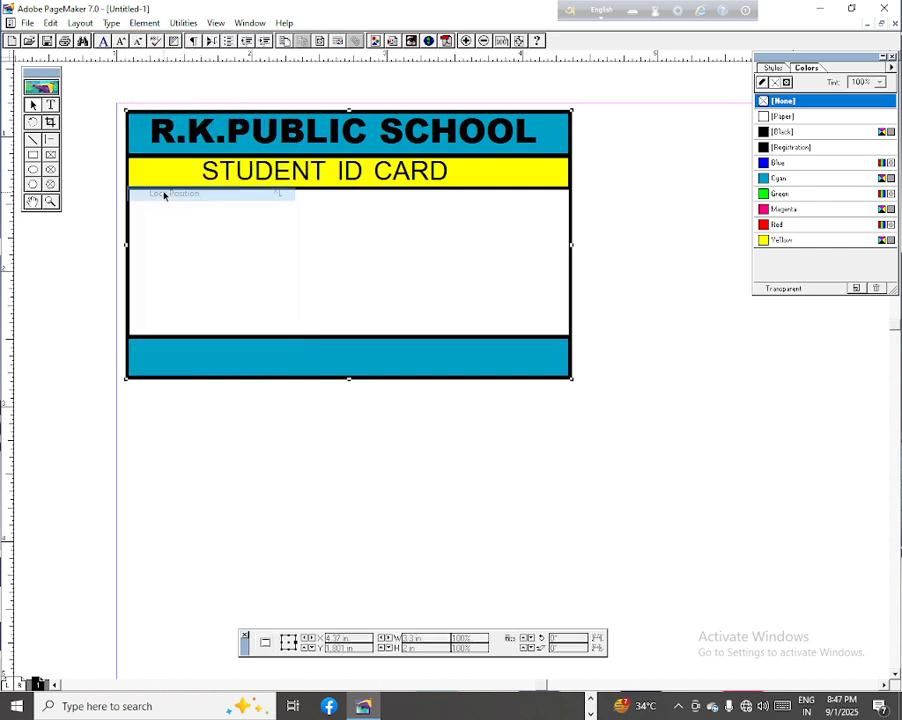
{"action": "left_click_drag", "start_coordinate": [142, 246], "coordinate": [258, 260]}
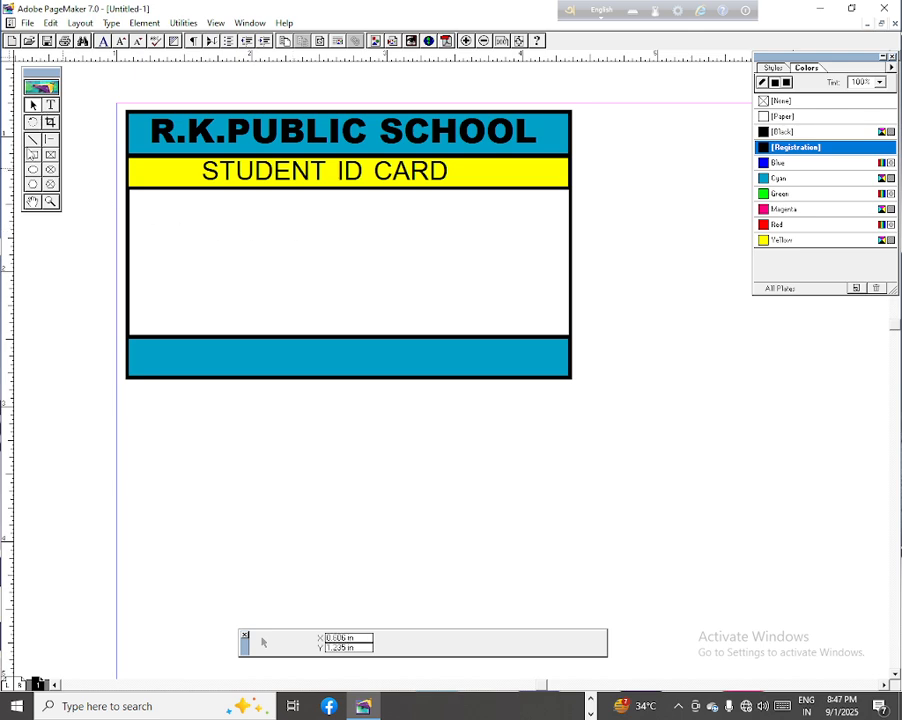
Create a text block in the white area below the yellow band and enter "NAME:" followed by a dotted fill-in line
{"action": "left_click", "coordinate": [50, 106]}
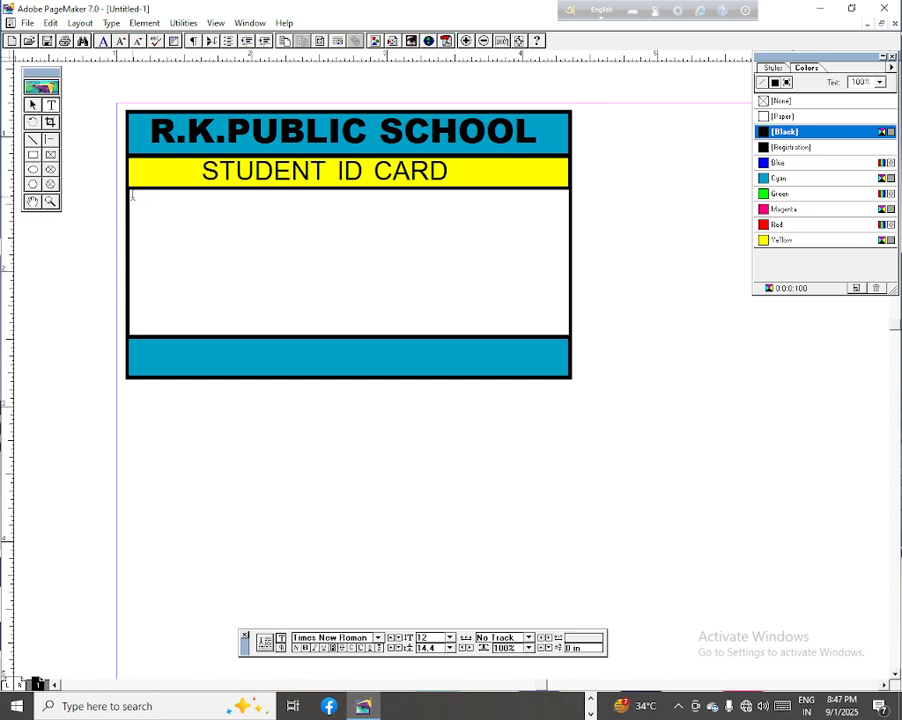
{"action": "left_click_drag", "start_coordinate": [145, 199], "coordinate": [448, 330]}
{"action": "type", "text": "NAME"}
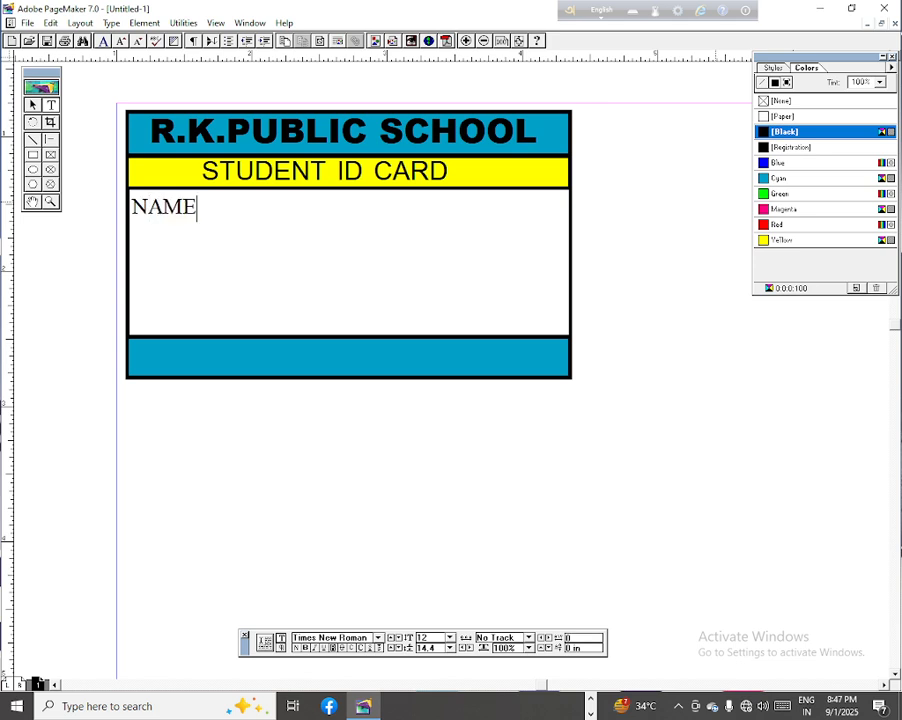
{"action": "type", "text": ":"}
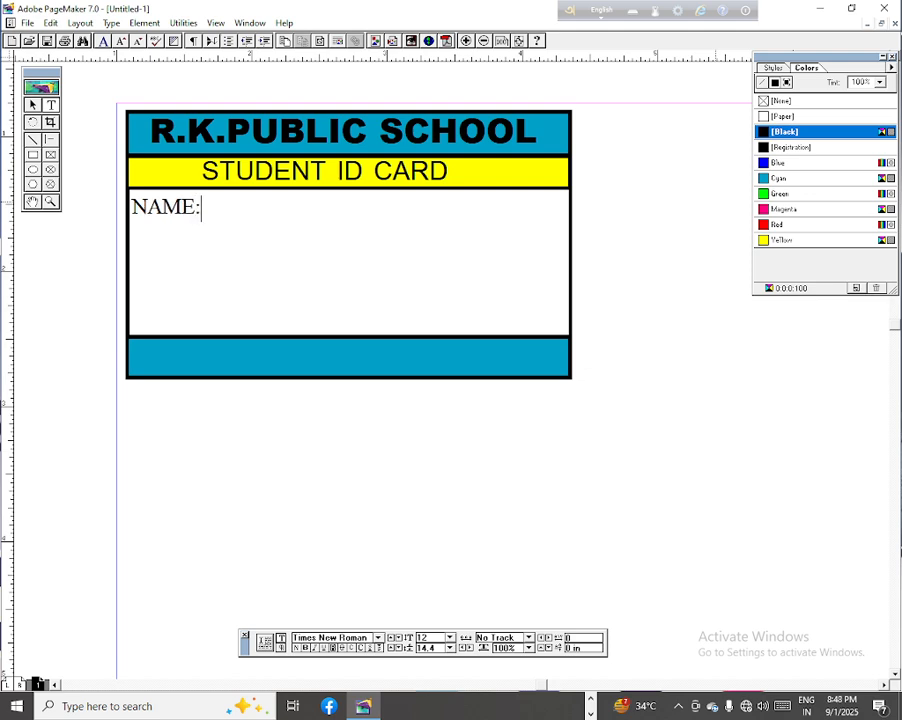
{"action": "type", "text": "........................"}
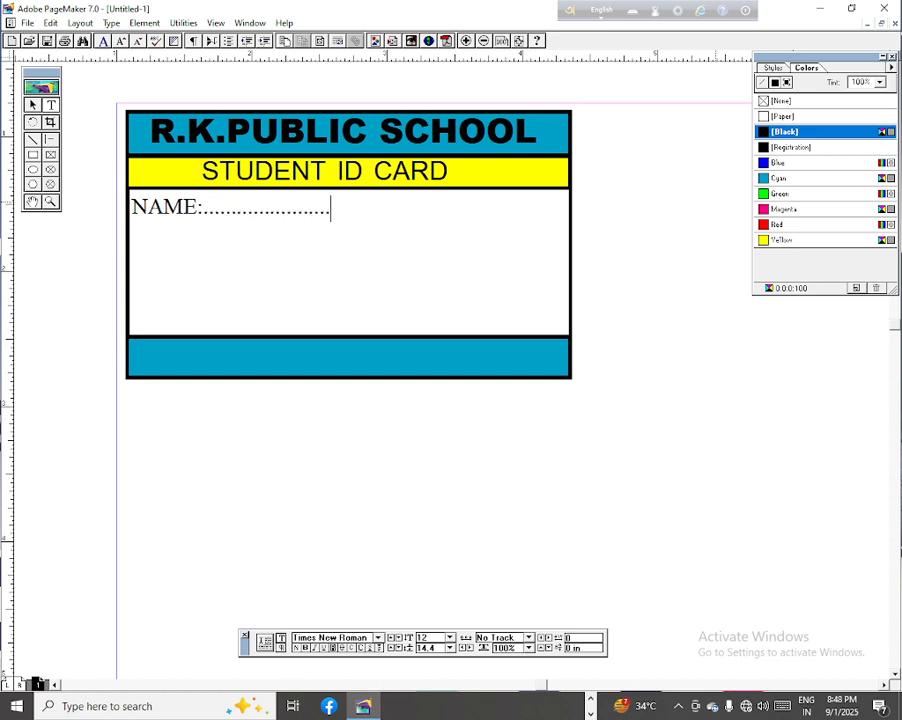
{"action": "type", "text": "................"}
{"action": "key", "text": "Return"}
Add a second line reading "FATHER'S NAME:" with a dotted fill-in line ending level with the one above
{"action": "type", "text": "F"}
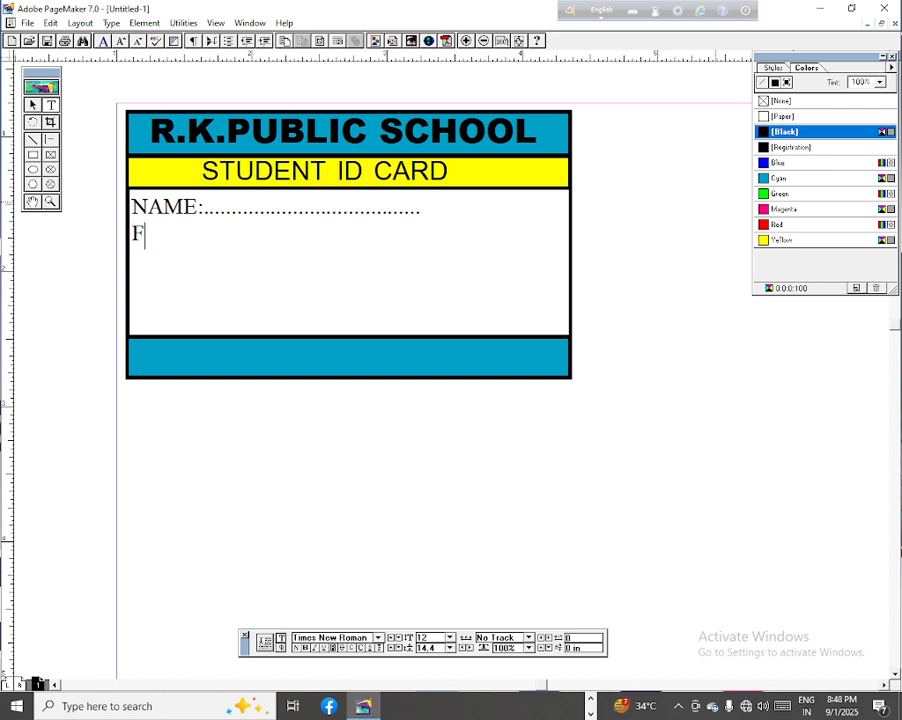
{"action": "type", "text": "ATHER"}
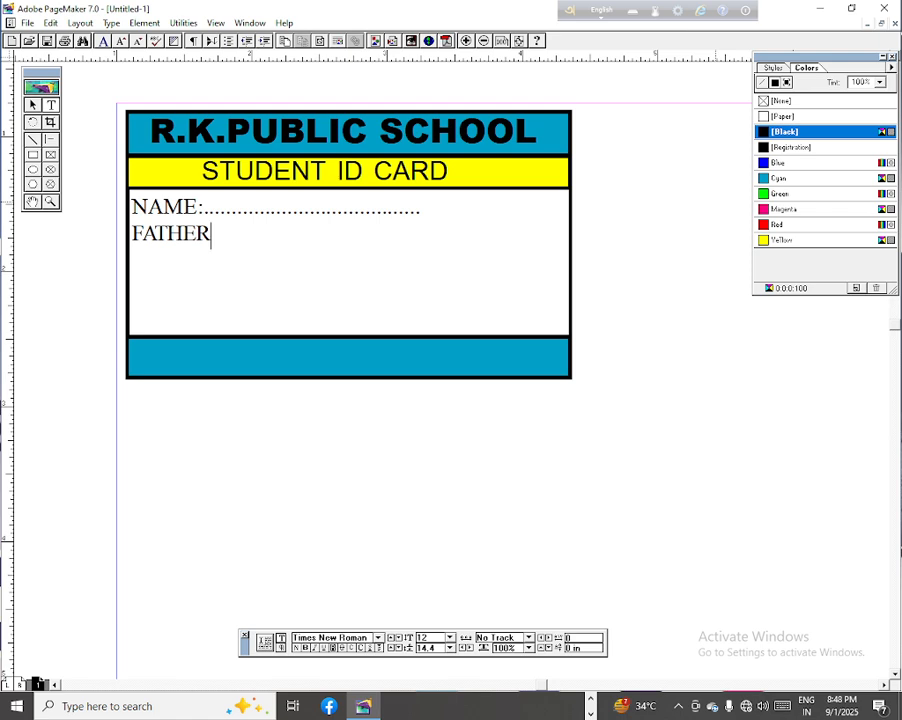
{"action": "type", "text": "'"}
{"action": "type", "text": "S"}
{"action": "type", "text": " NAME"}
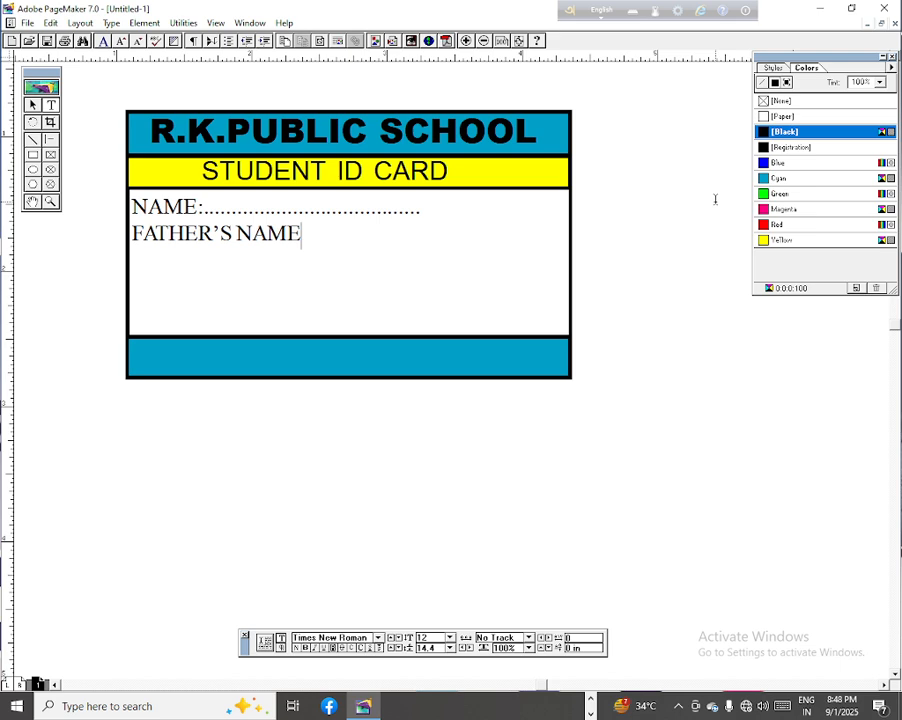
{"action": "type", "text": ":."}
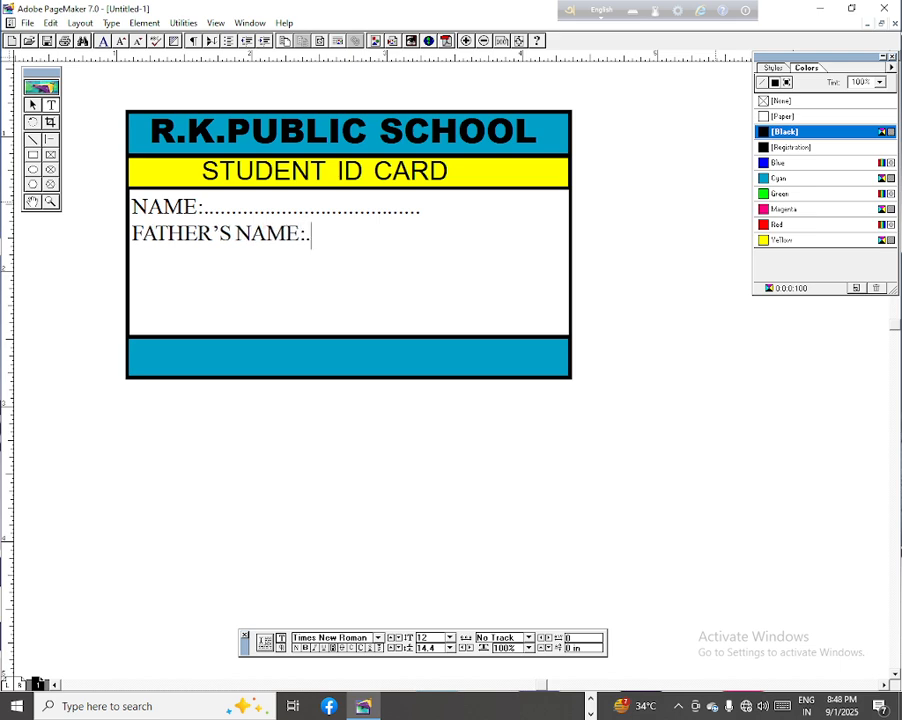
{"action": "type", "text": "..................."}
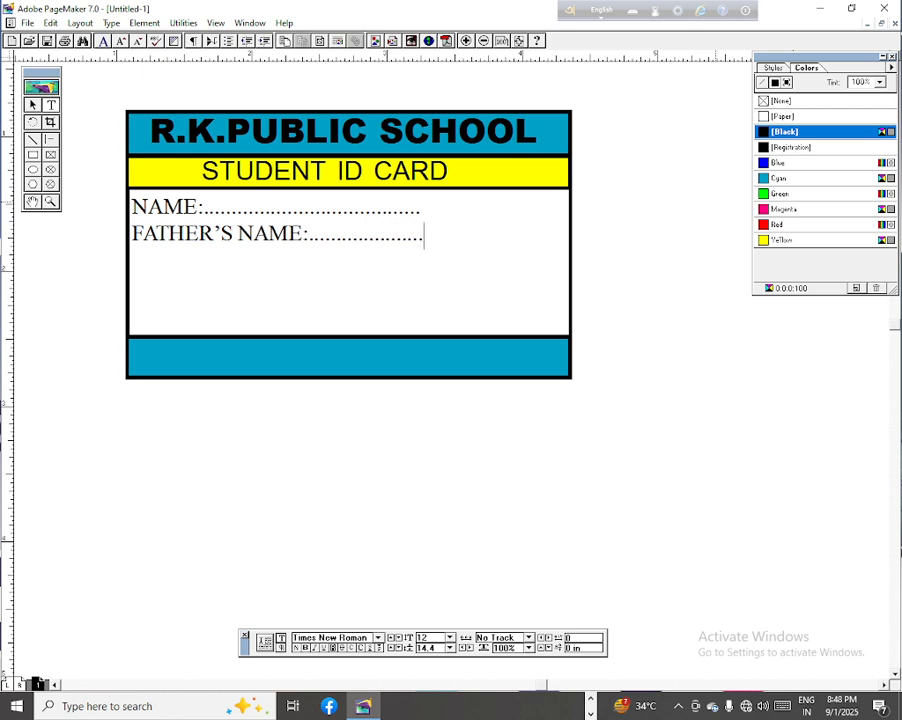
{"action": "key", "text": "Return"}
Add "CLASS:" and "ROLL NO:" lines below the father's name line, each followed by a dotted fill-in line
{"action": "type", "text": "CLASS"}
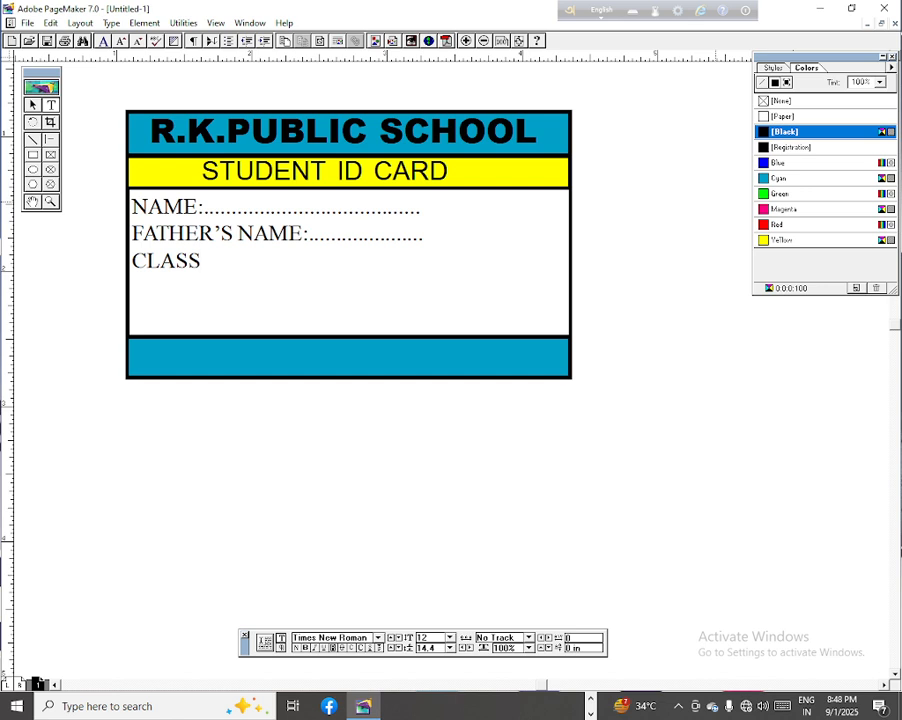
{"action": "type", "text": ":......................................"}
{"action": "key", "text": "Return"}
{"action": "type", "text": "ROLL NO"}
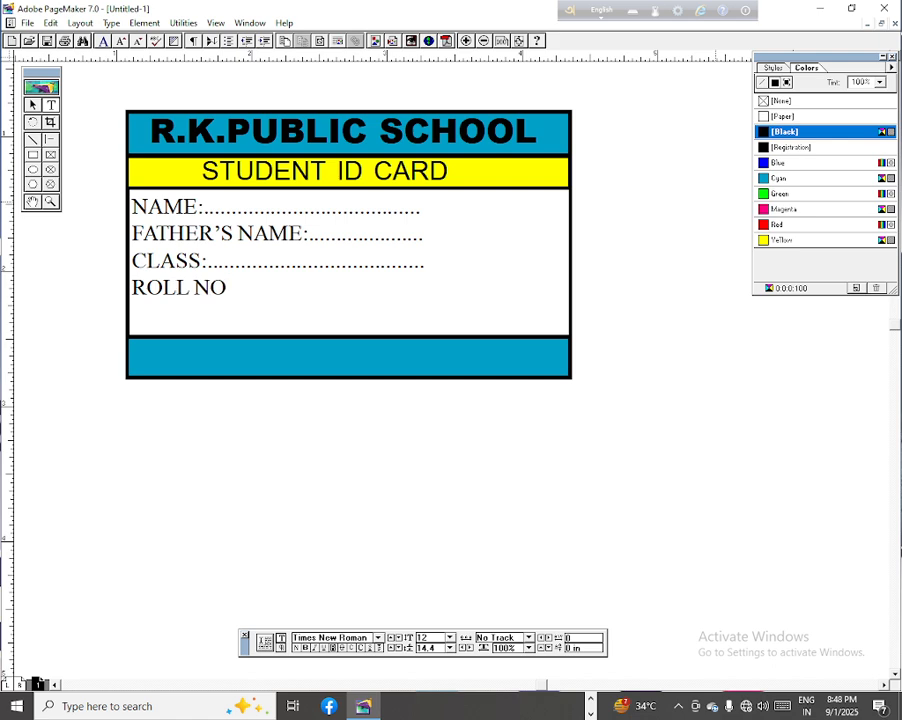
{"action": "type", "text": ":.................................."}
{"action": "key", "text": "Return"}
Add a "MOBILE NO:" line below the roll number line, followed by a dotted fill-in line ending level with the others
{"action": "type", "text": "MO"}
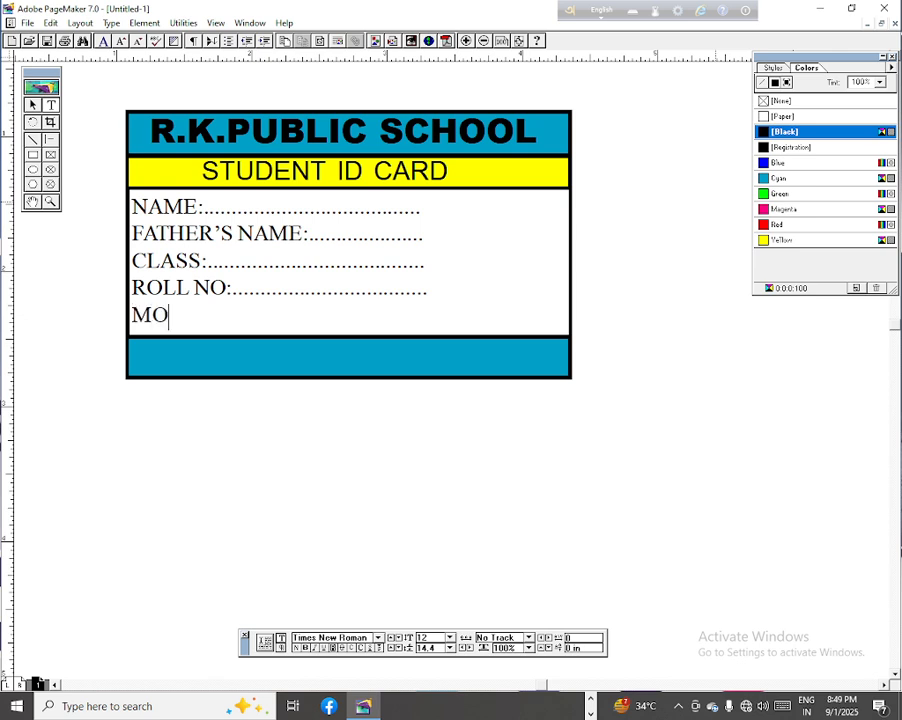
{"action": "type", "text": "BIL"}
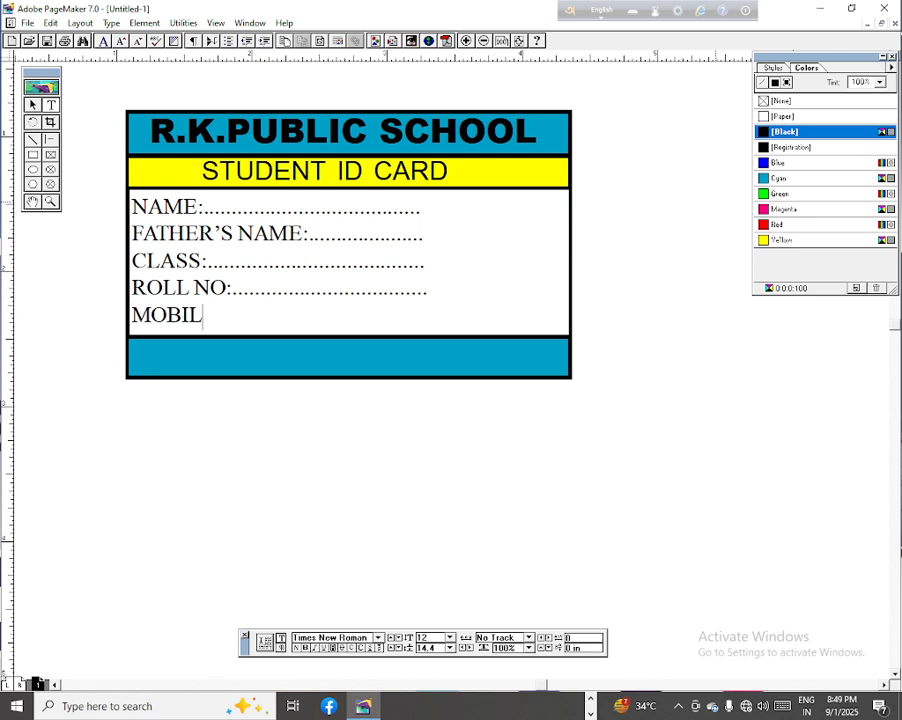
{"action": "type", "text": "E N"}
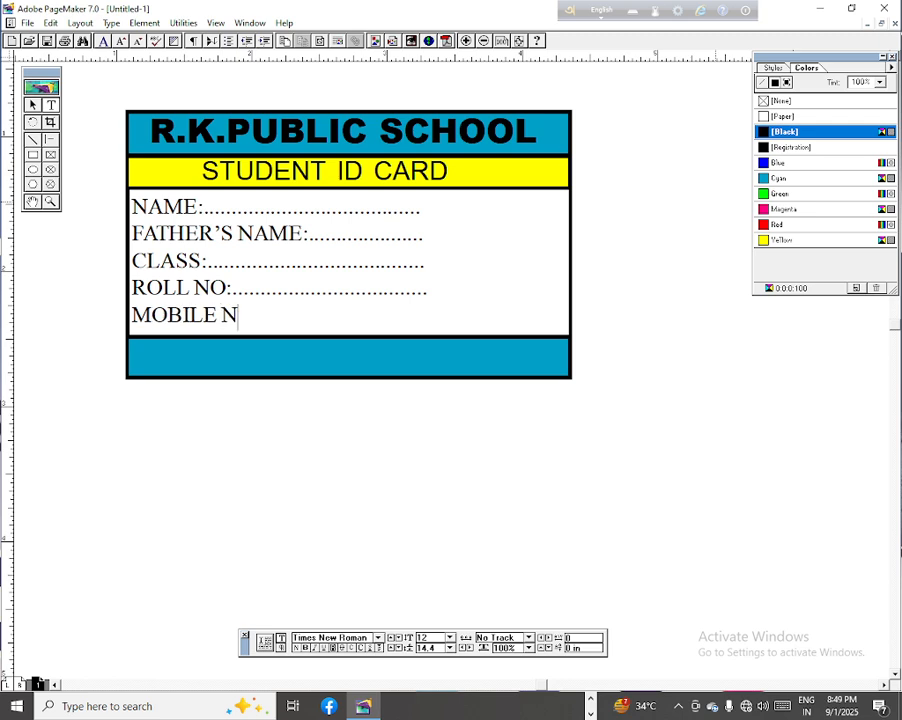
{"action": "type", "text": "O"}
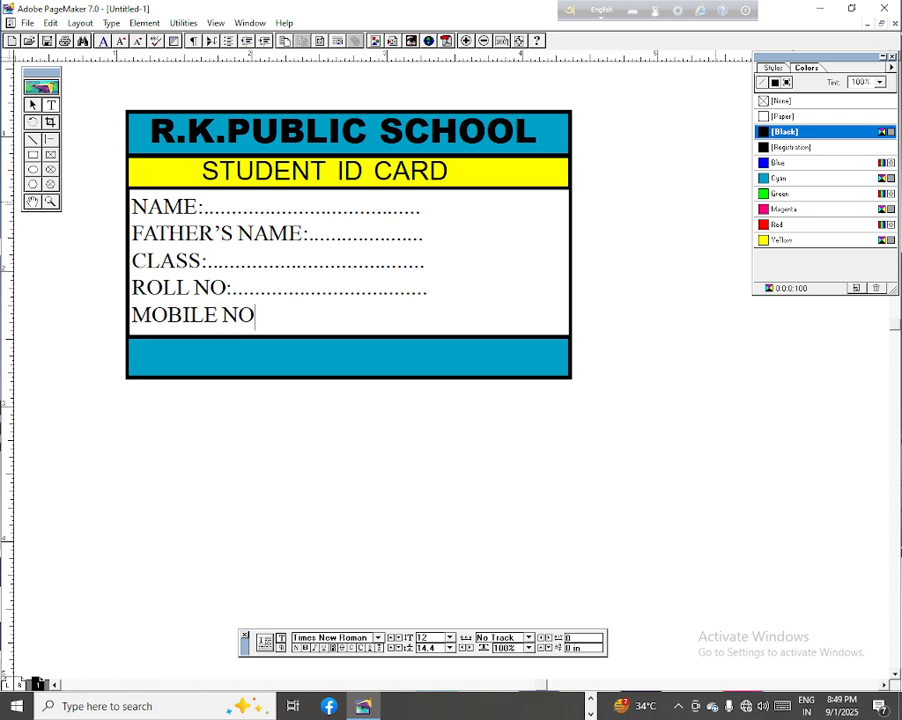
{"action": "type", "text": ":"}
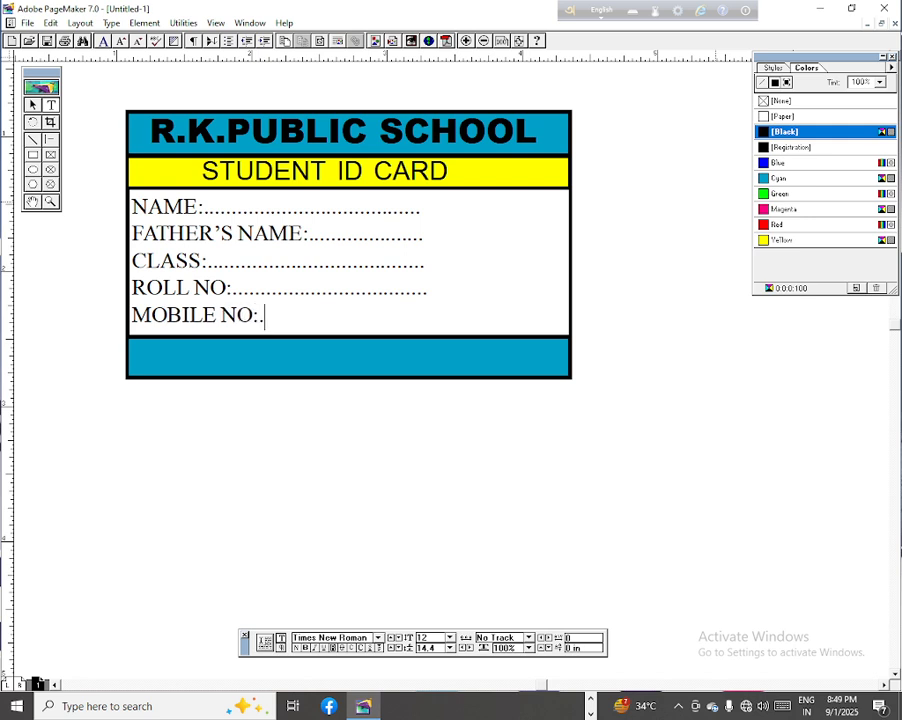
{"action": "type", "text": ".............................."}
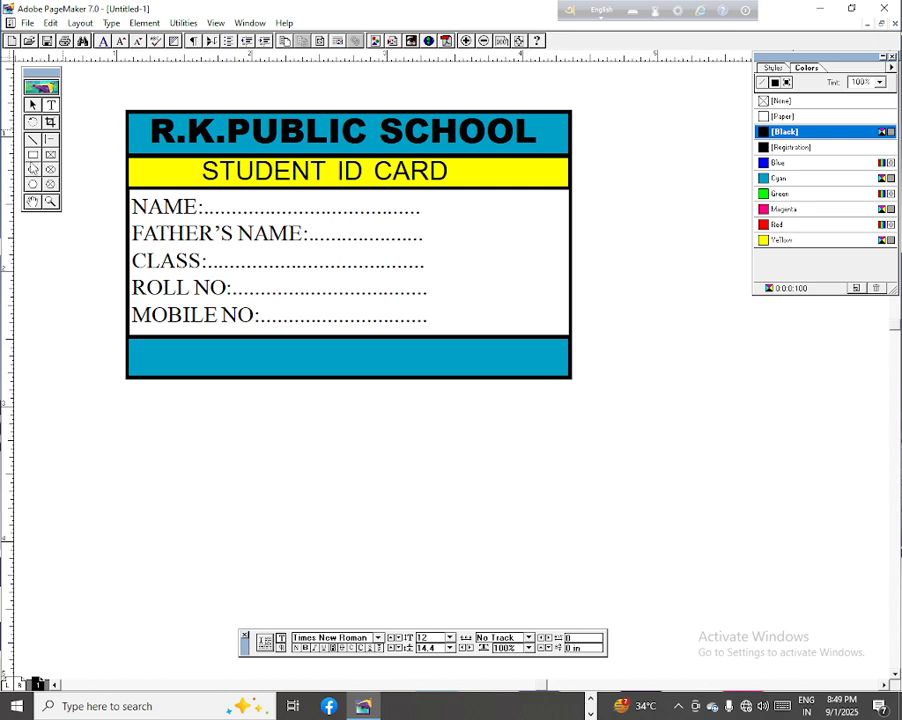
Draw a rectangle with slightly rounded corners, about 0.81 x 0.67 in, in the white area beside the dotted lines
{"action": "left_click", "coordinate": [33, 155]}
{"action": "double_click", "coordinate": [33, 155]}
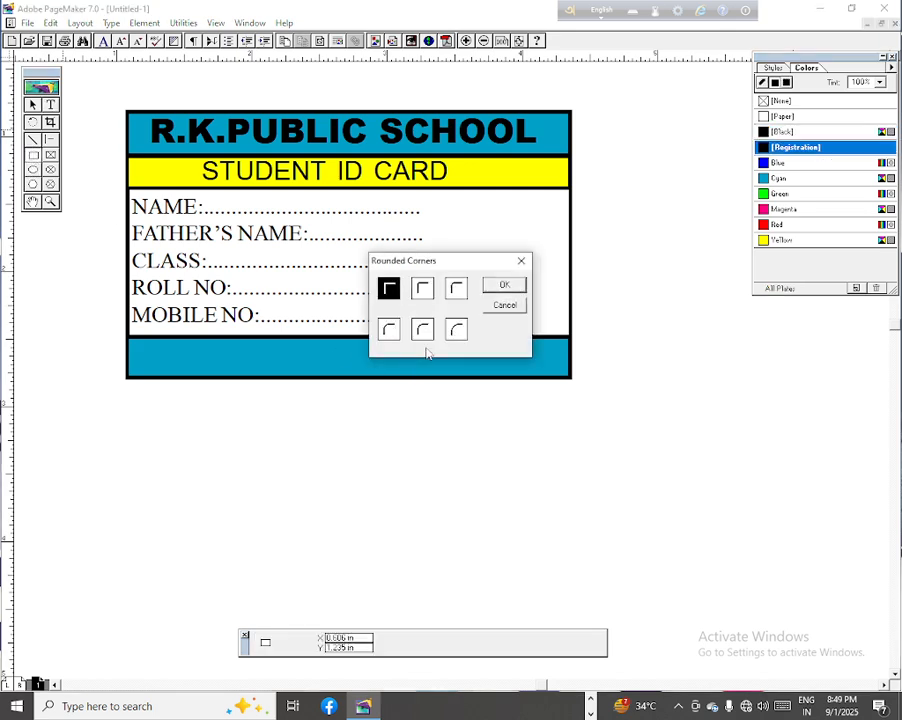
{"action": "left_click", "coordinate": [424, 289]}
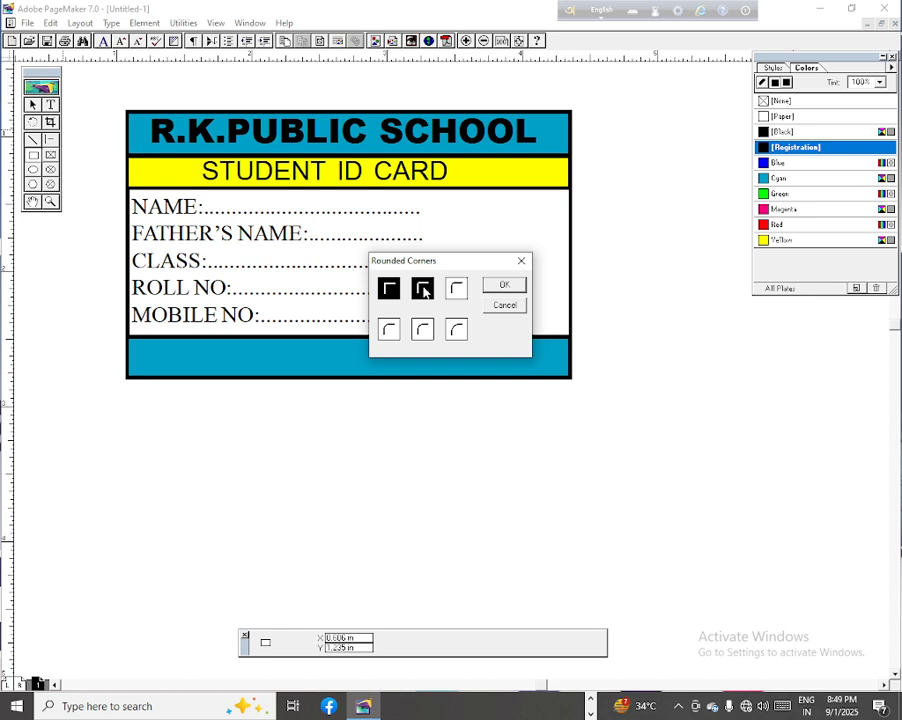
{"action": "left_click", "coordinate": [505, 285]}
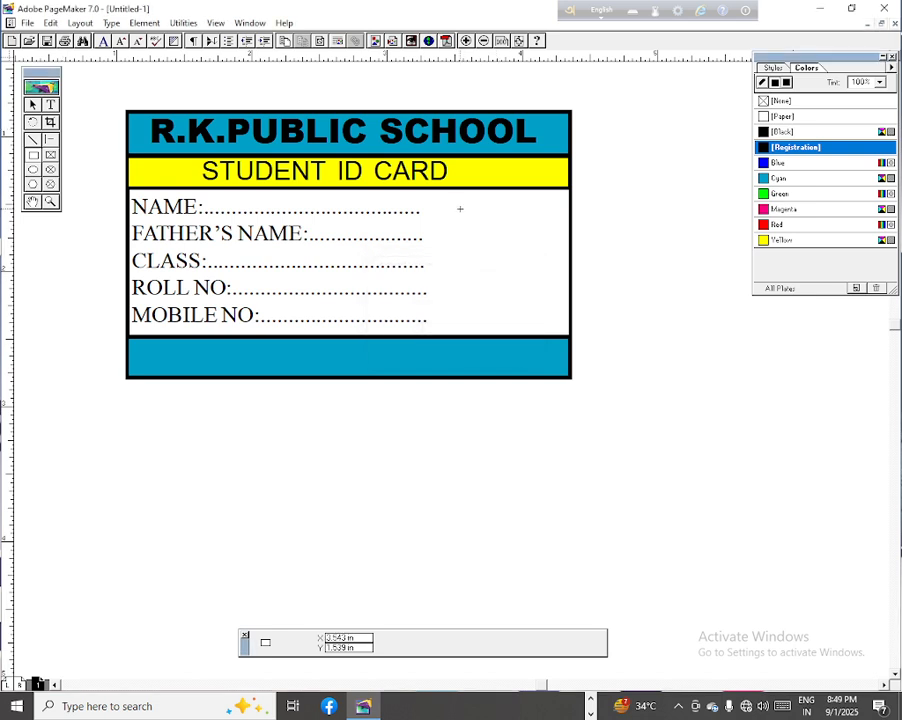
{"action": "left_click_drag", "start_coordinate": [448, 203], "coordinate": [558, 293]}
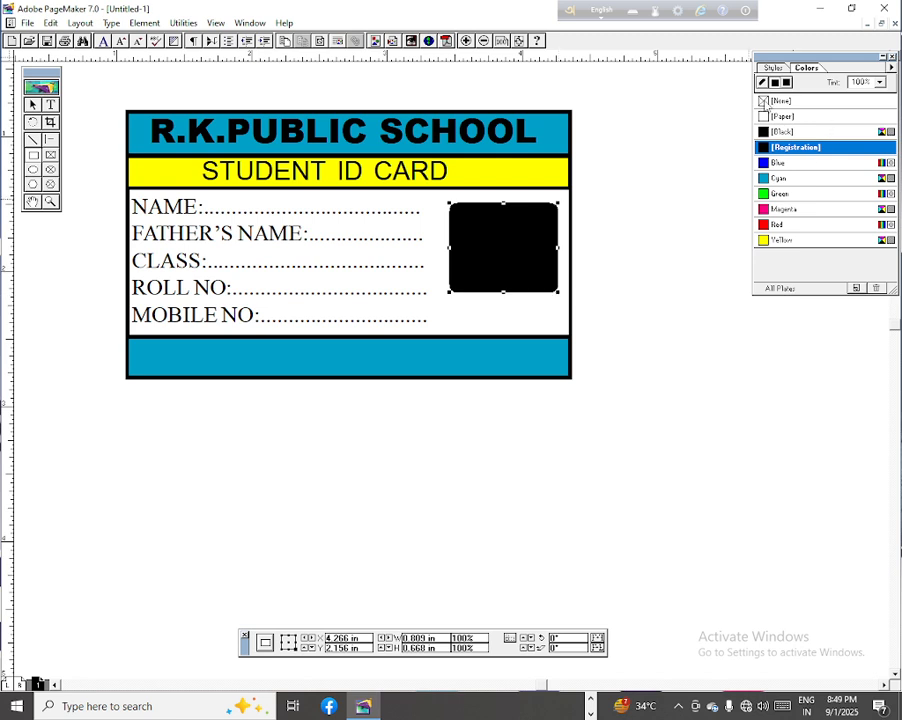
Set the rounded rectangle's fill to None and give it a thicker stroke
{"action": "left_click", "coordinate": [764, 101]}
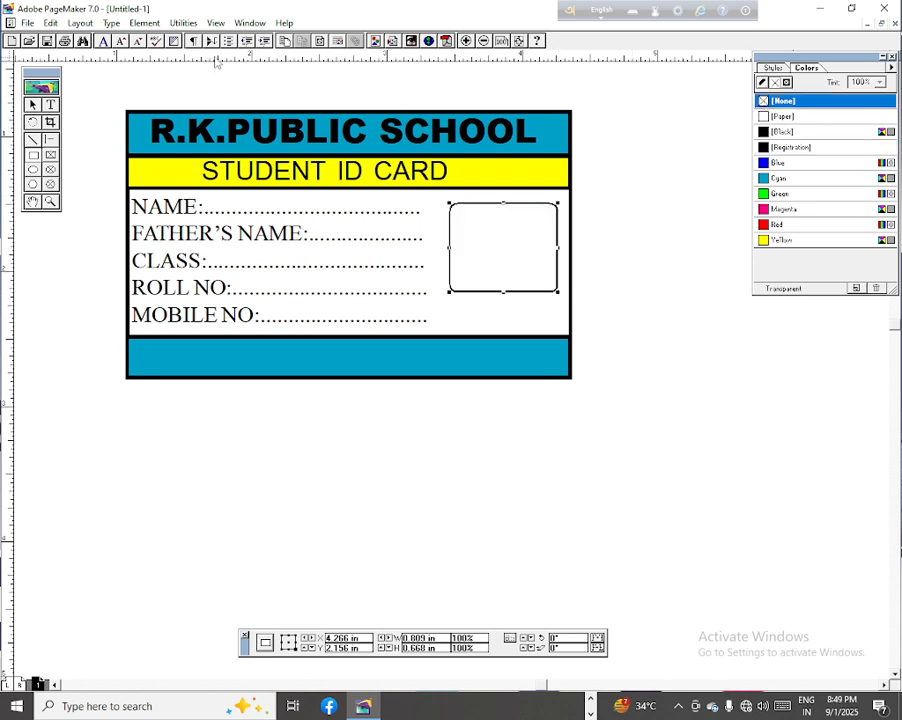
{"action": "left_click", "coordinate": [144, 22]}
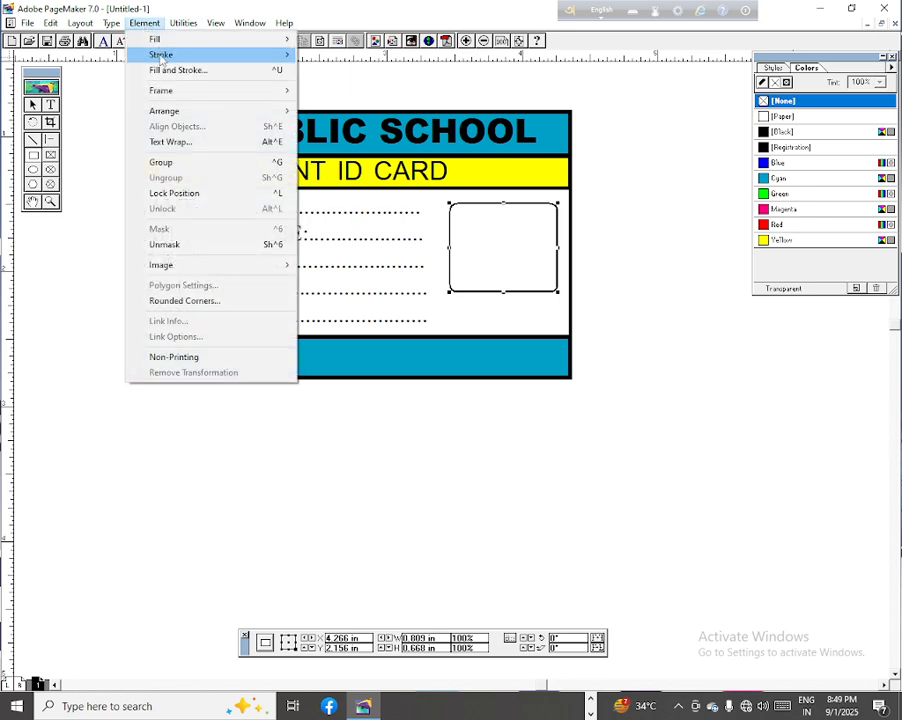
{"action": "mouse_move", "coordinate": [160, 54]}
{"action": "left_click", "coordinate": [353, 133]}
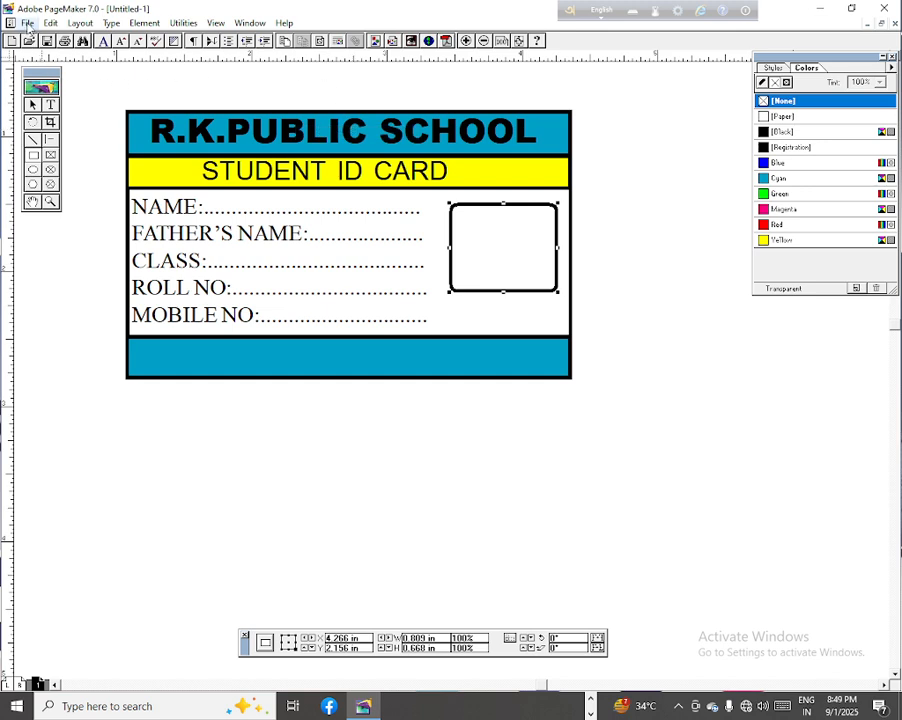
Place the image 1.png from the Desktop with a complete copy in the publication, about 1.08 x 1.12 in, beside the card
{"action": "left_click", "coordinate": [28, 23]}
{"action": "left_click", "coordinate": [52, 157]}
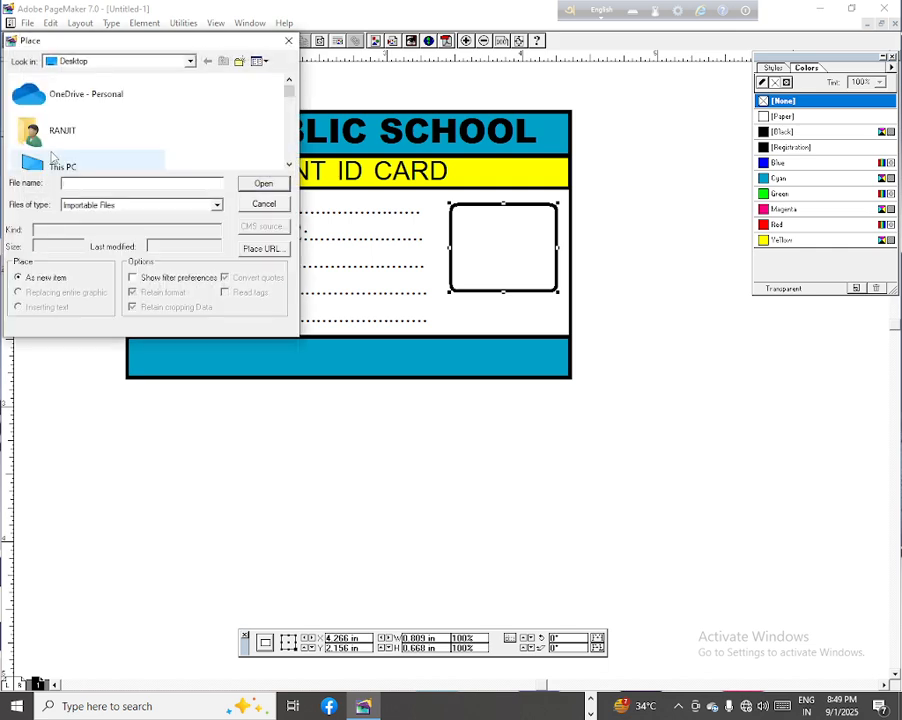
{"action": "left_click_drag", "start_coordinate": [288, 90], "coordinate": [264, 125]}
{"action": "scroll", "coordinate": [123, 109], "scroll_direction": "down", "scroll_amount": 1}
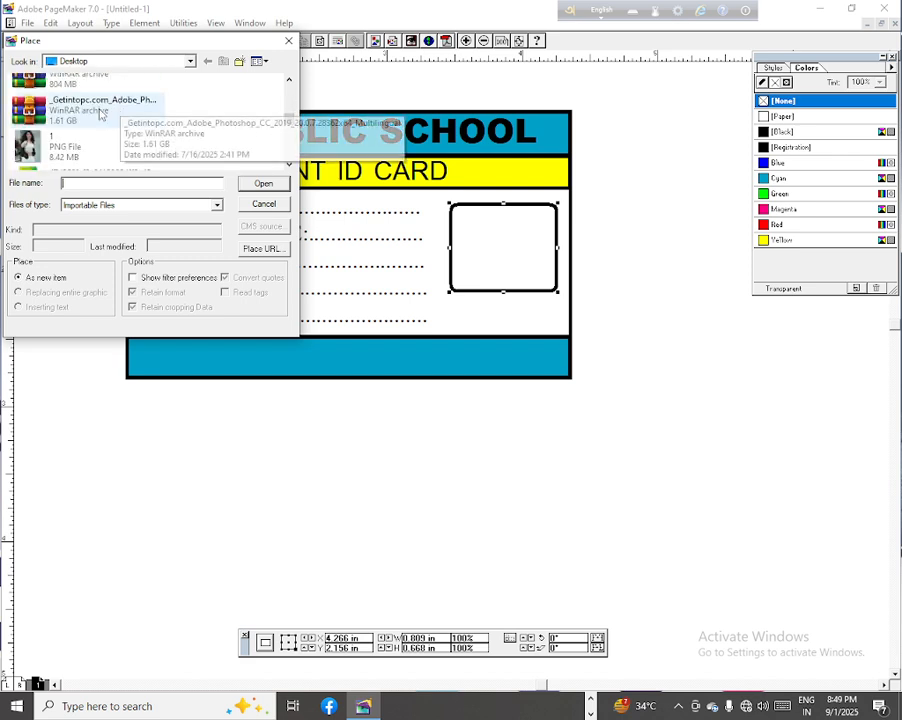
{"action": "left_click", "coordinate": [65, 146]}
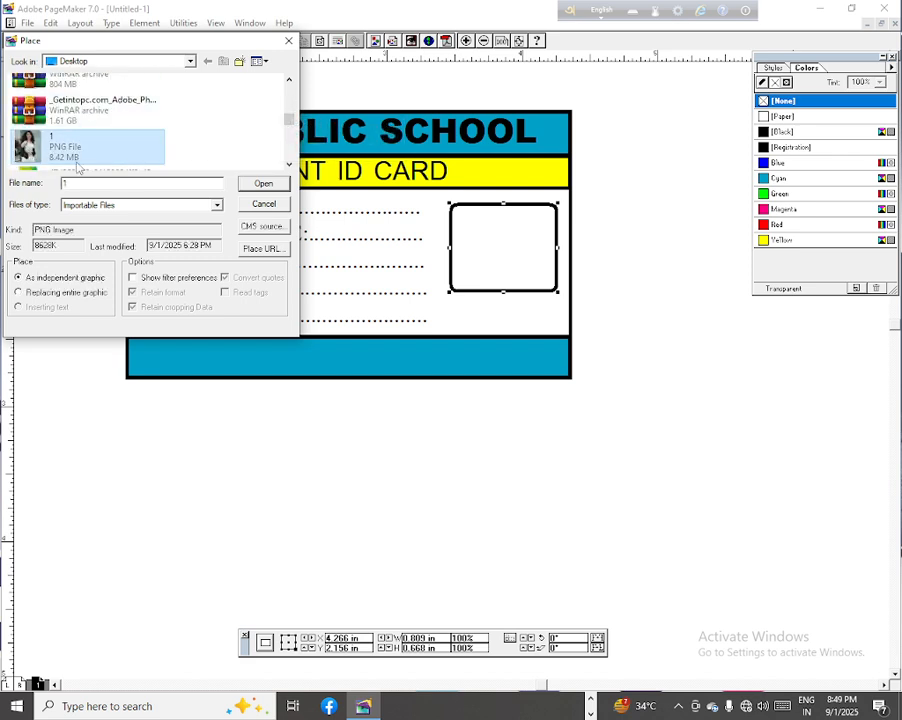
{"action": "left_click", "coordinate": [263, 185]}
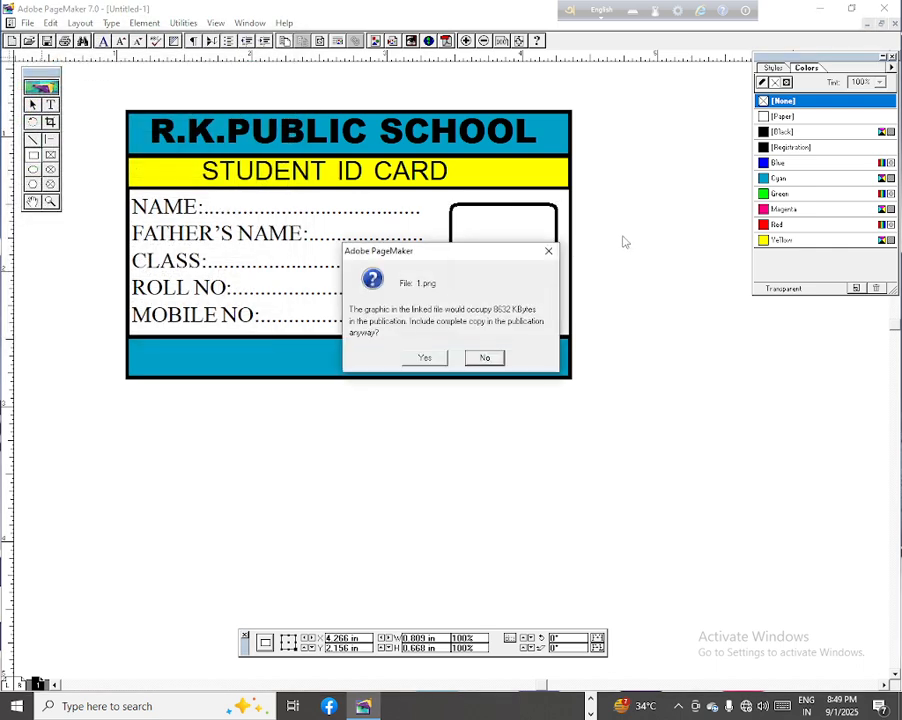
{"action": "left_click", "coordinate": [424, 357]}
{"action": "mouse_move", "coordinate": [610, 268]}
{"action": "left_mouse_down"}
{"action": "mouse_move", "coordinate": [679, 332]}
{"action": "mouse_move", "coordinate": [717, 409]}
{"action": "mouse_move", "coordinate": [758, 421]}
{"action": "left_mouse_up"}
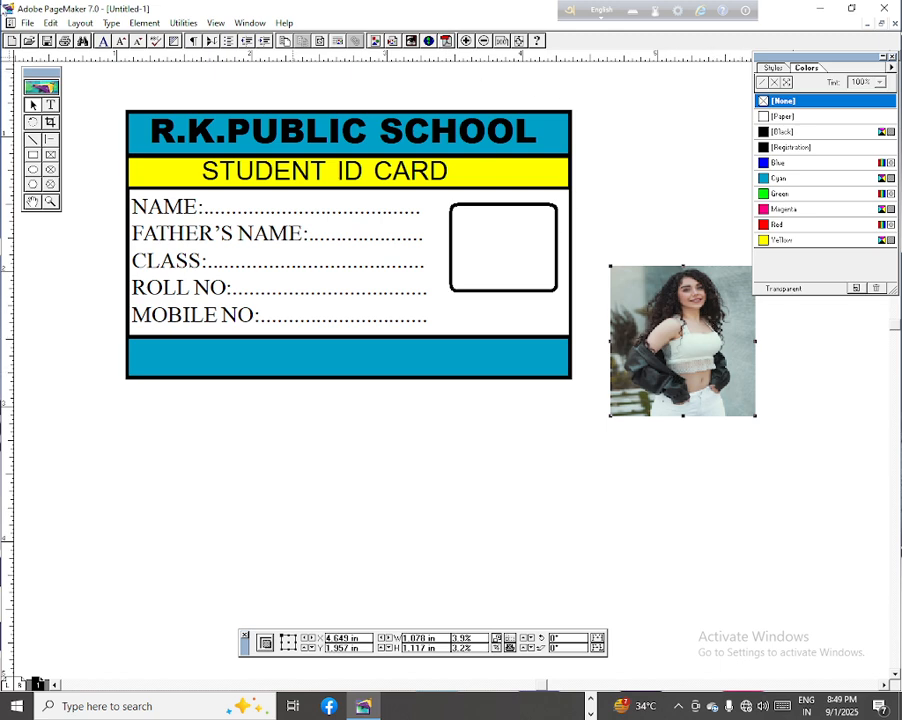
Set the graphics display preference to High resolution and define the standard display by resolution at 100%
{"action": "left_click", "coordinate": [27, 22]}
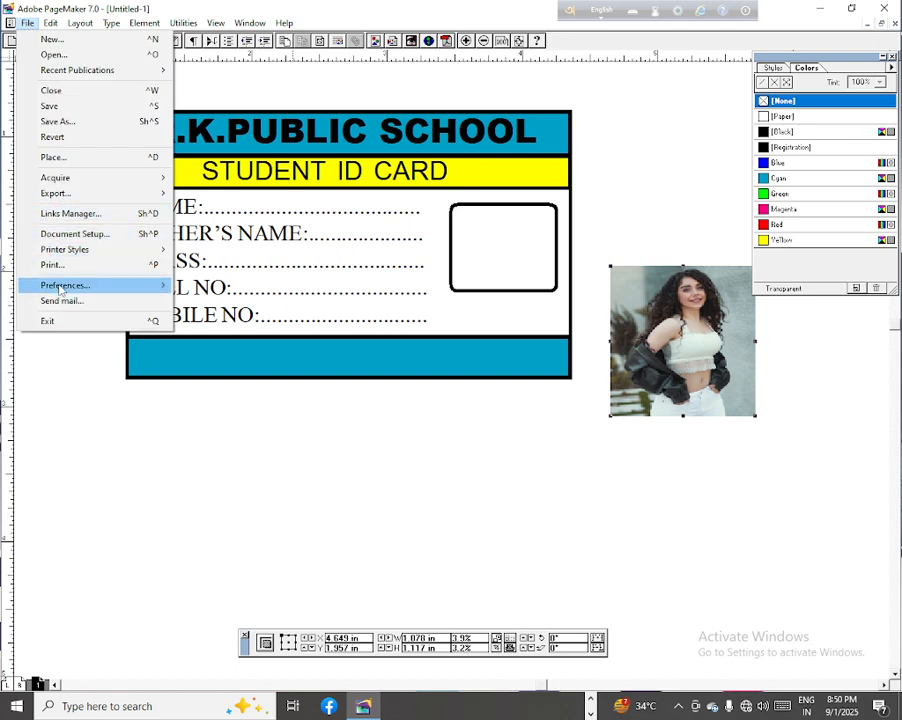
{"action": "mouse_move", "coordinate": [60, 289]}
{"action": "left_click", "coordinate": [221, 286]}
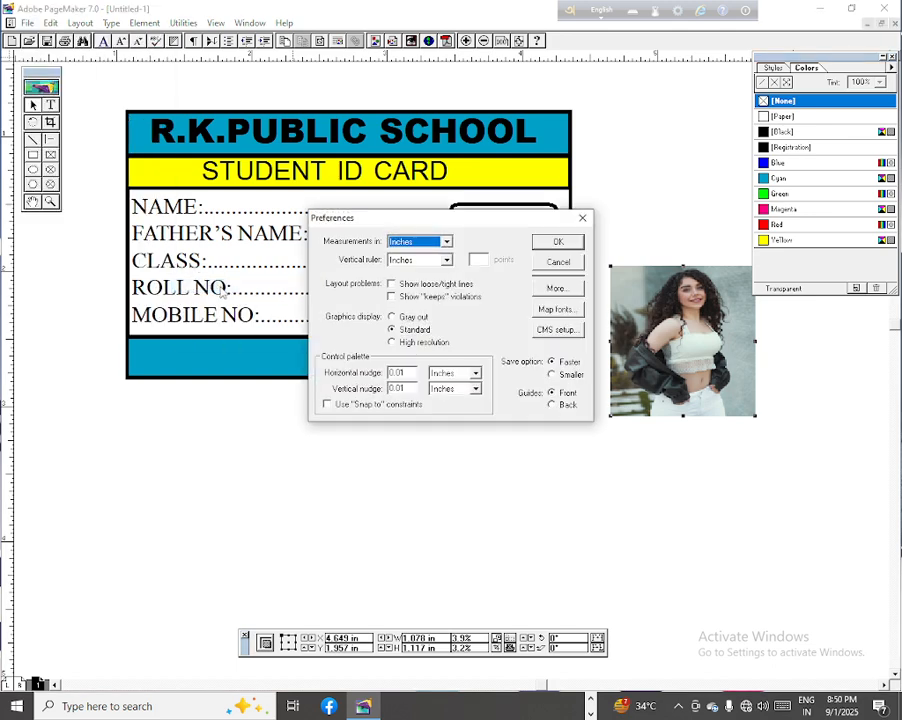
{"action": "left_click", "coordinate": [392, 342]}
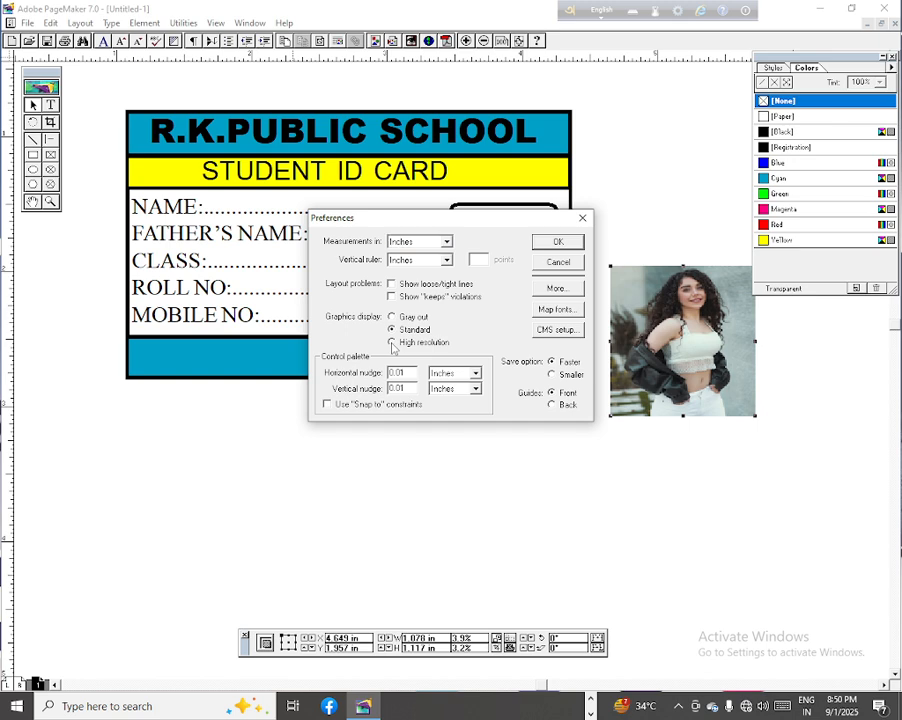
{"action": "left_click", "coordinate": [556, 288]}
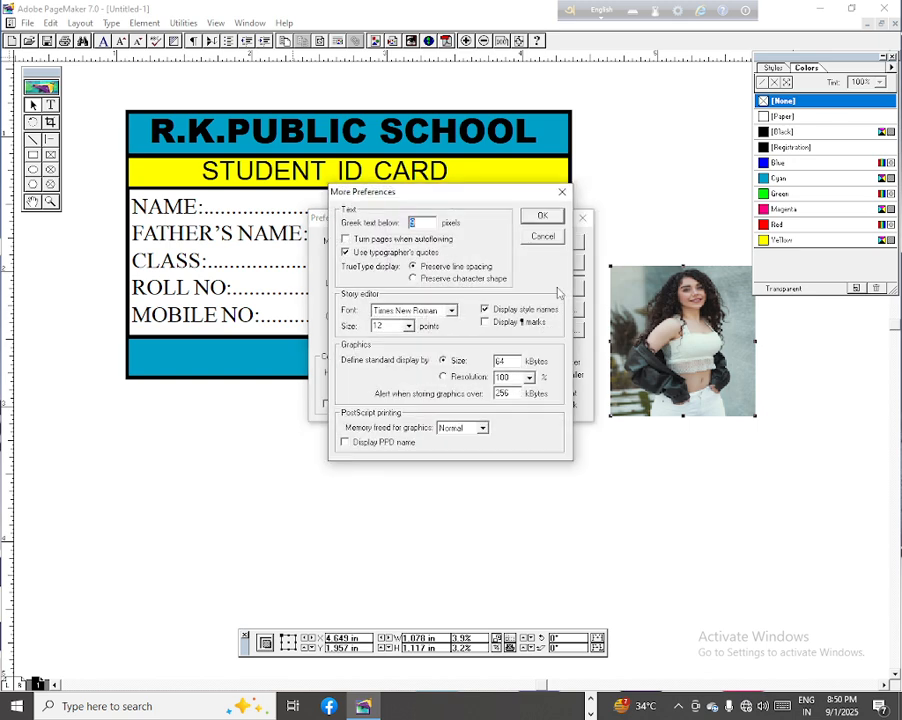
{"action": "left_click", "coordinate": [444, 377]}
{"action": "left_click", "coordinate": [537, 216]}
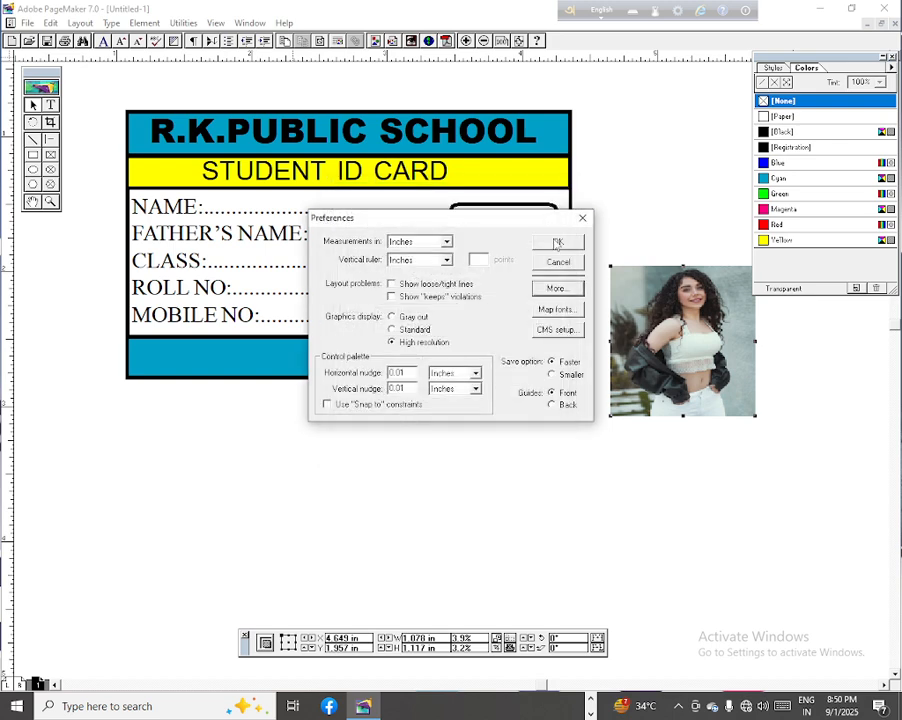
{"action": "left_click", "coordinate": [558, 243]}
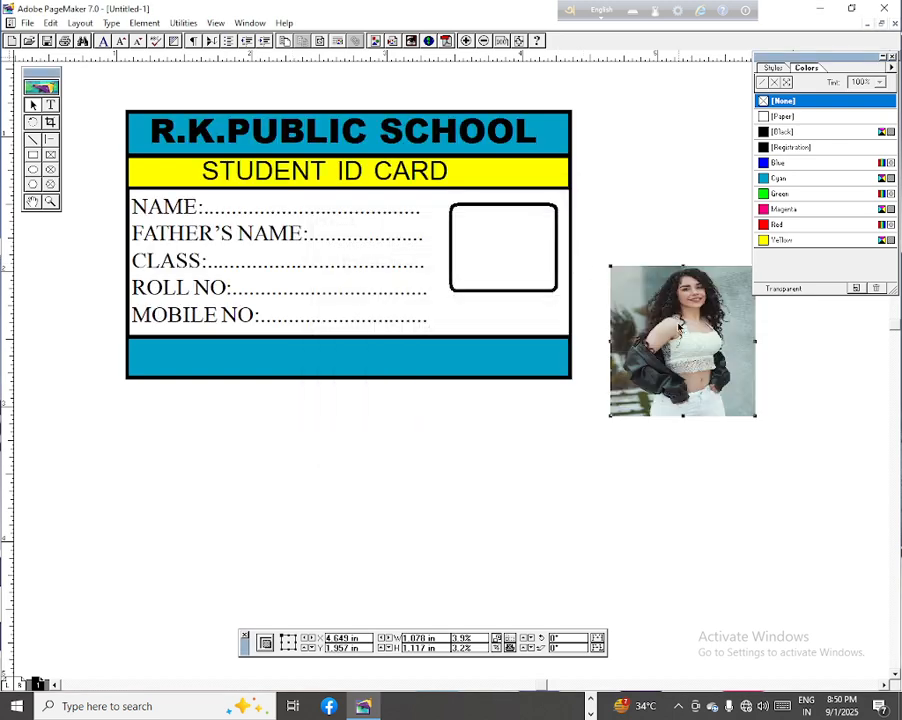
Mask the photo with the rounded rectangle placed over its upper part, and move the masked photo into the card beside the detail lines
{"action": "left_click_drag", "start_coordinate": [516, 206], "coordinate": [704, 274]}
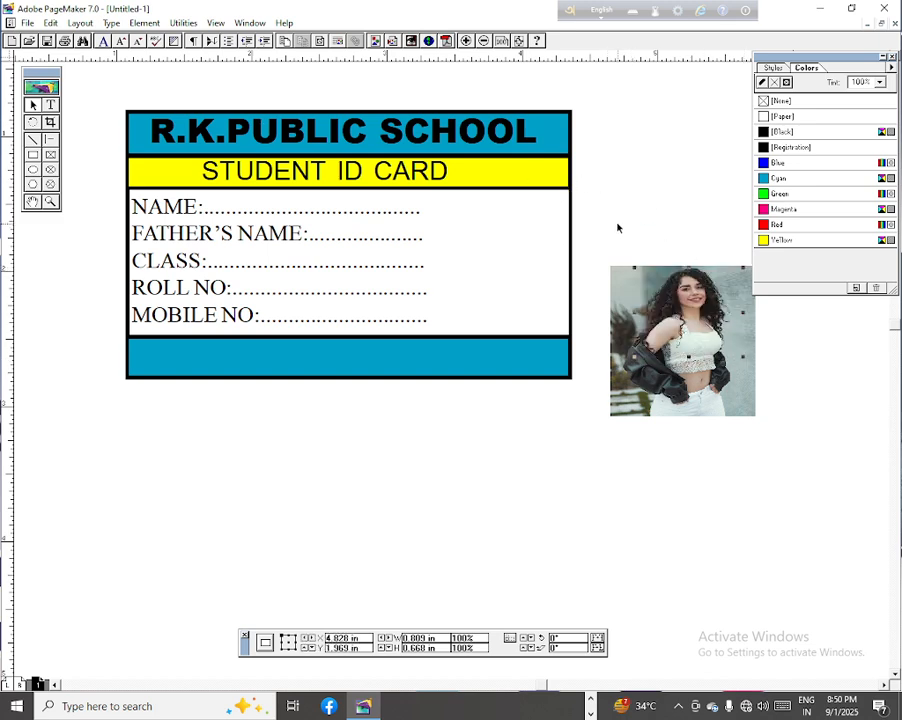
{"action": "left_click_drag", "start_coordinate": [617, 228], "coordinate": [779, 445]}
{"action": "left_click_drag", "start_coordinate": [601, 245], "coordinate": [791, 452]}
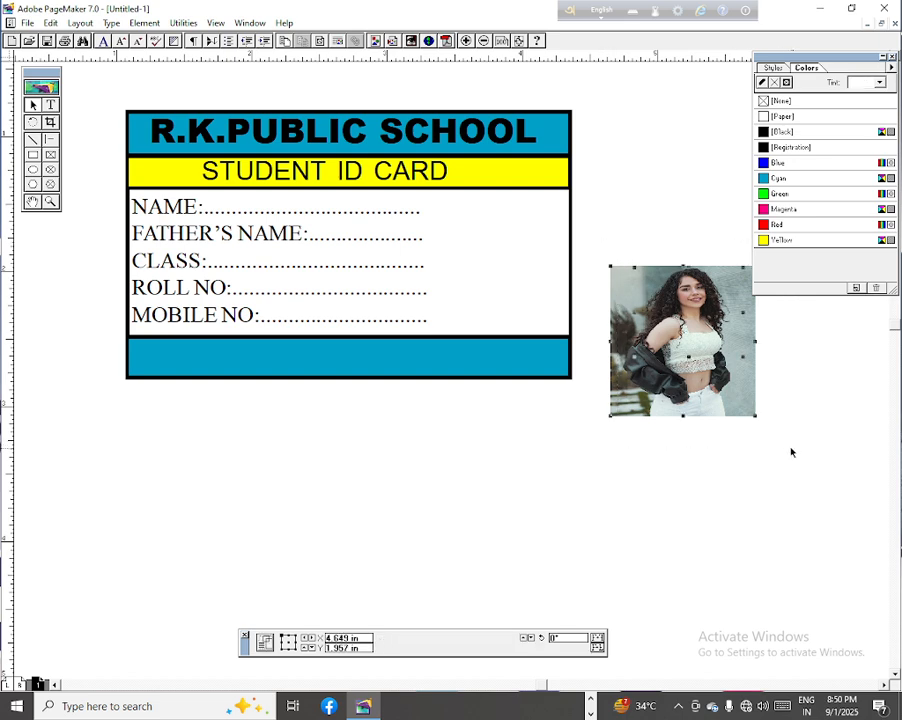
{"action": "left_click", "coordinate": [144, 22]}
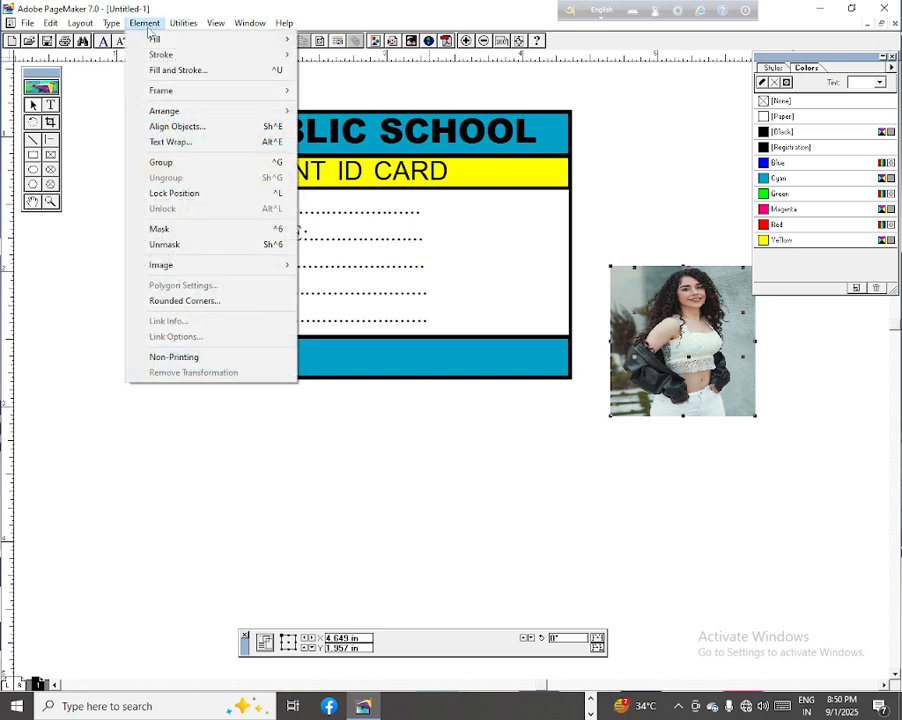
{"action": "left_click", "coordinate": [159, 230]}
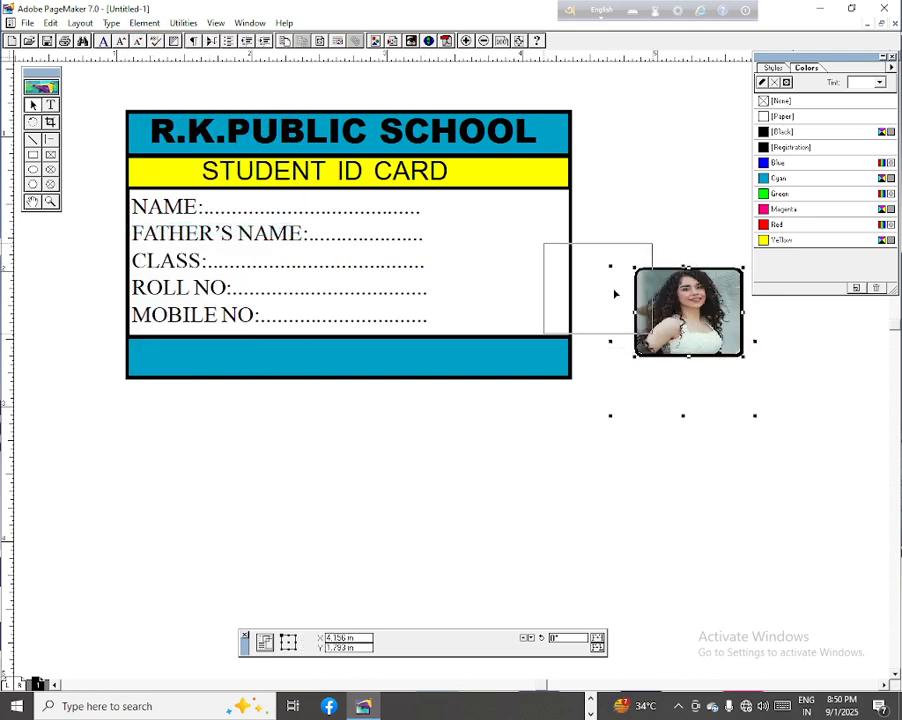
{"action": "left_click_drag", "start_coordinate": [615, 293], "coordinate": [522, 246]}
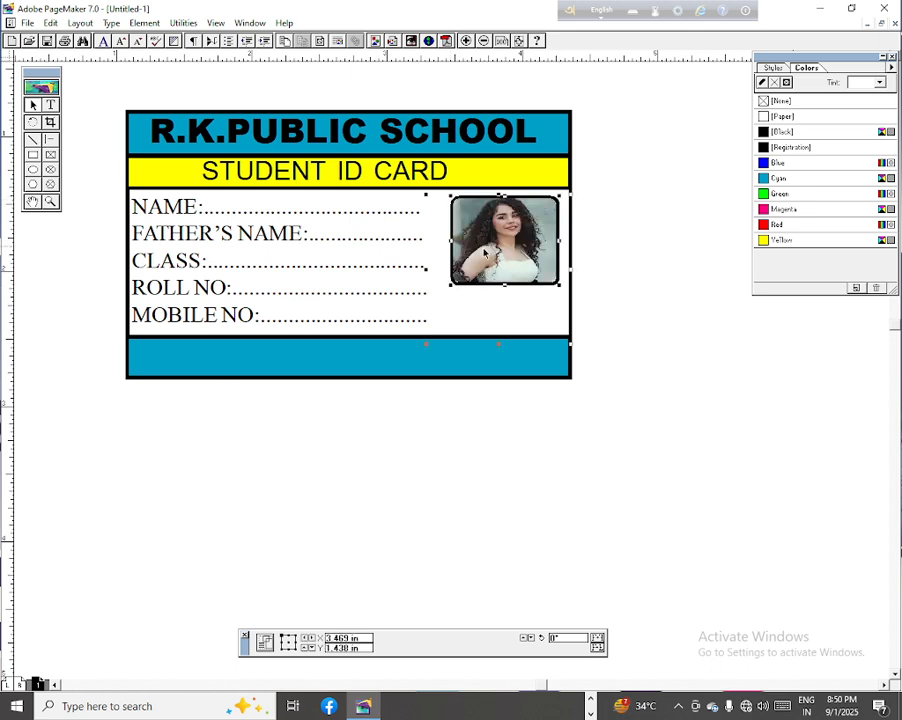
{"action": "left_click", "coordinate": [152, 86]}
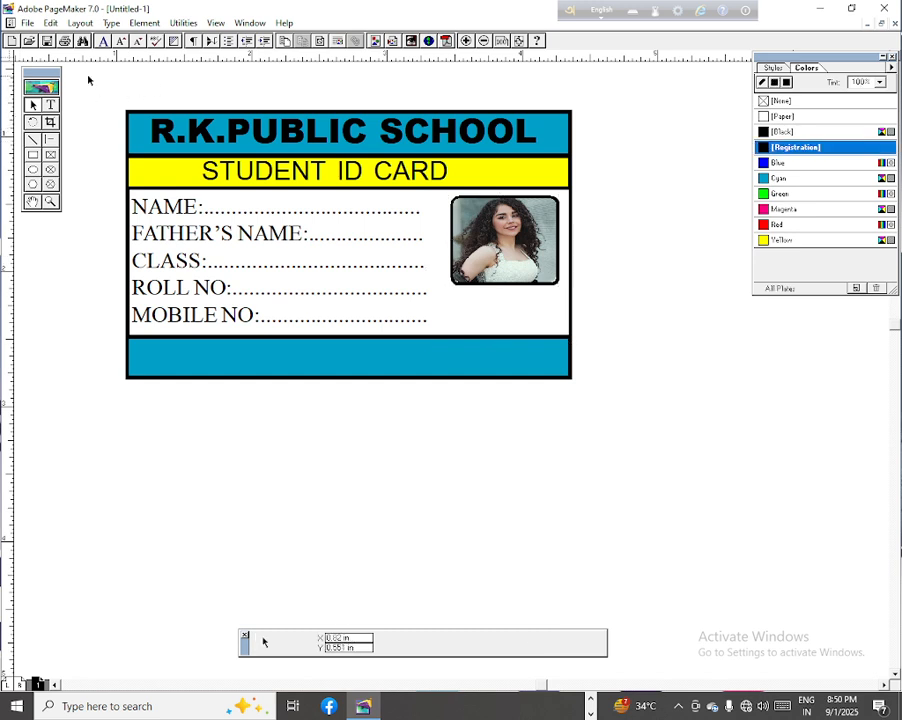
Draw a rounded box about 0.77 x 0.23 in below the photo, with no fill and a black outline
{"action": "left_click", "coordinate": [34, 155]}
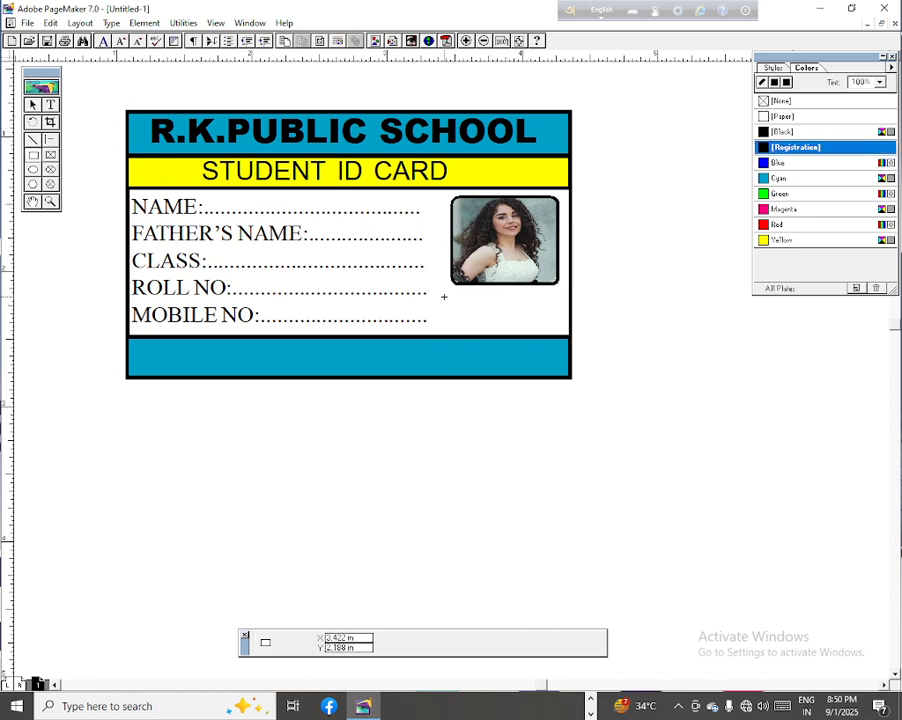
{"action": "left_click_drag", "start_coordinate": [455, 294], "coordinate": [560, 326]}
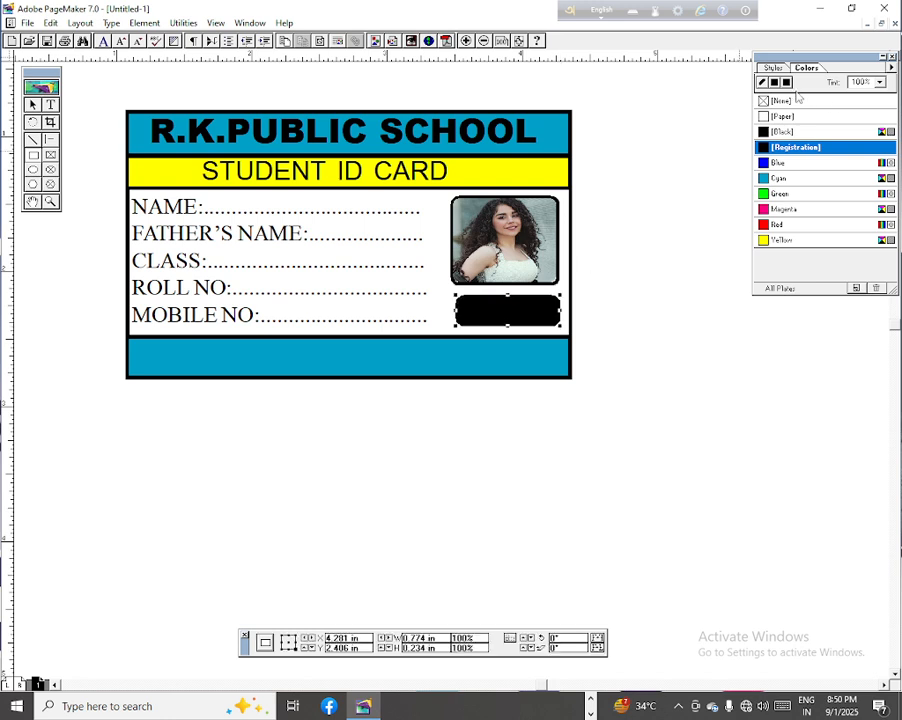
{"action": "left_click", "coordinate": [764, 101]}
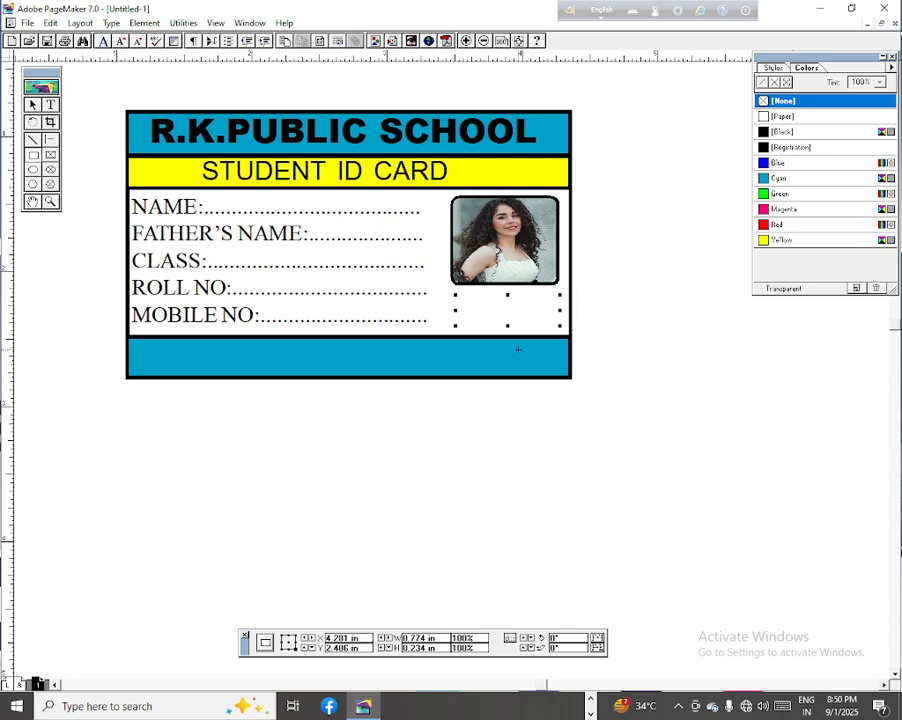
{"action": "left_click", "coordinate": [766, 133]}
{"action": "left_click", "coordinate": [628, 210]}
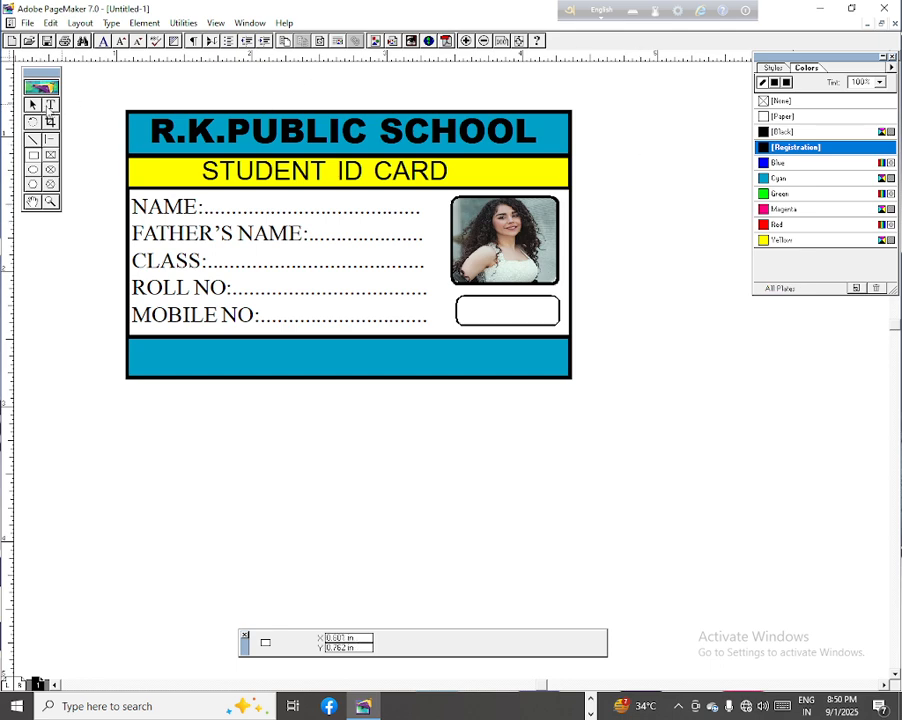
Create a text block about 2.89 in wide just below the card
{"action": "left_click", "coordinate": [51, 105]}
{"action": "left_click_drag", "start_coordinate": [158, 406], "coordinate": [548, 441]}
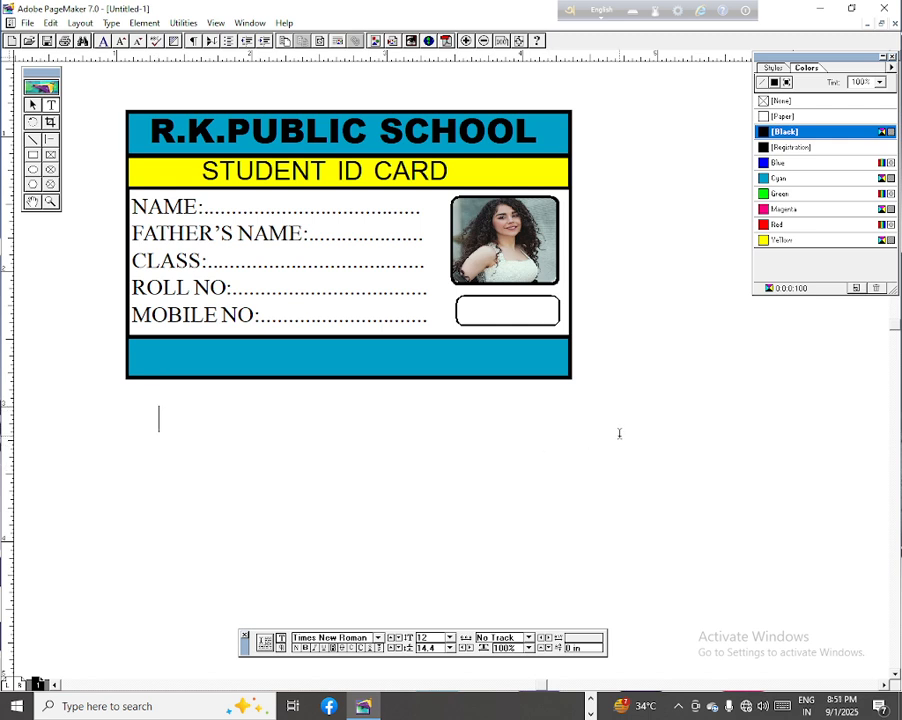
{"action": "type", "text": "EAS"}
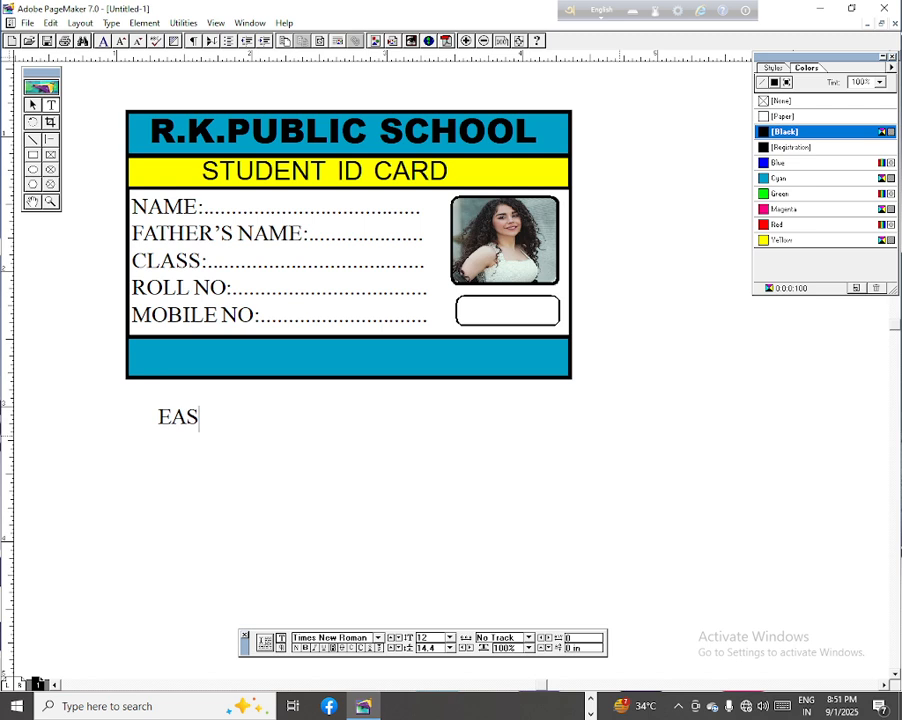
{"action": "type", "text": "T SA"}
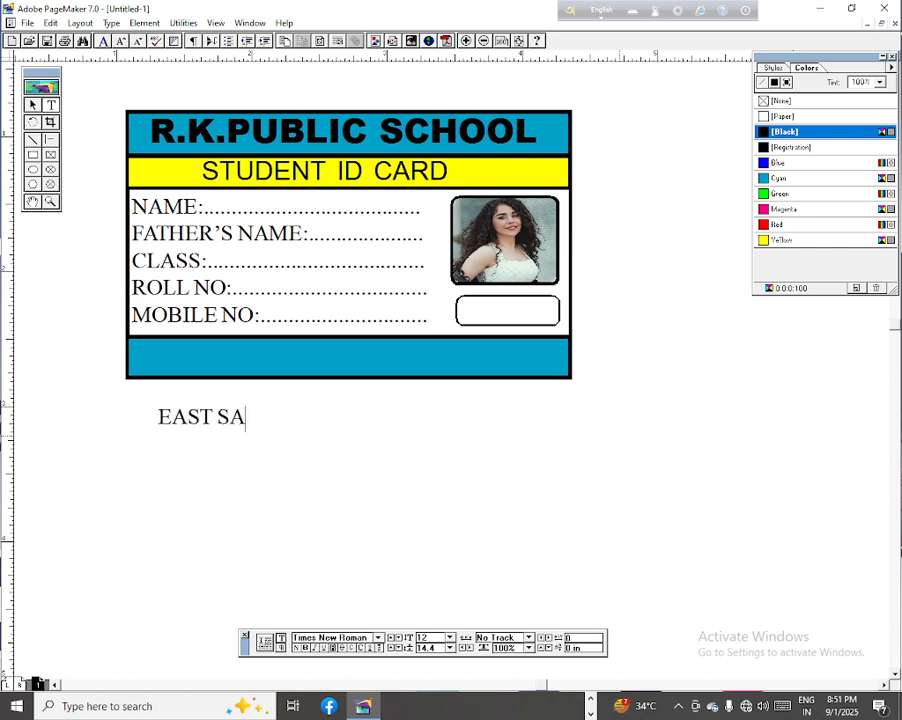
{"action": "type", "text": "PUIP"}
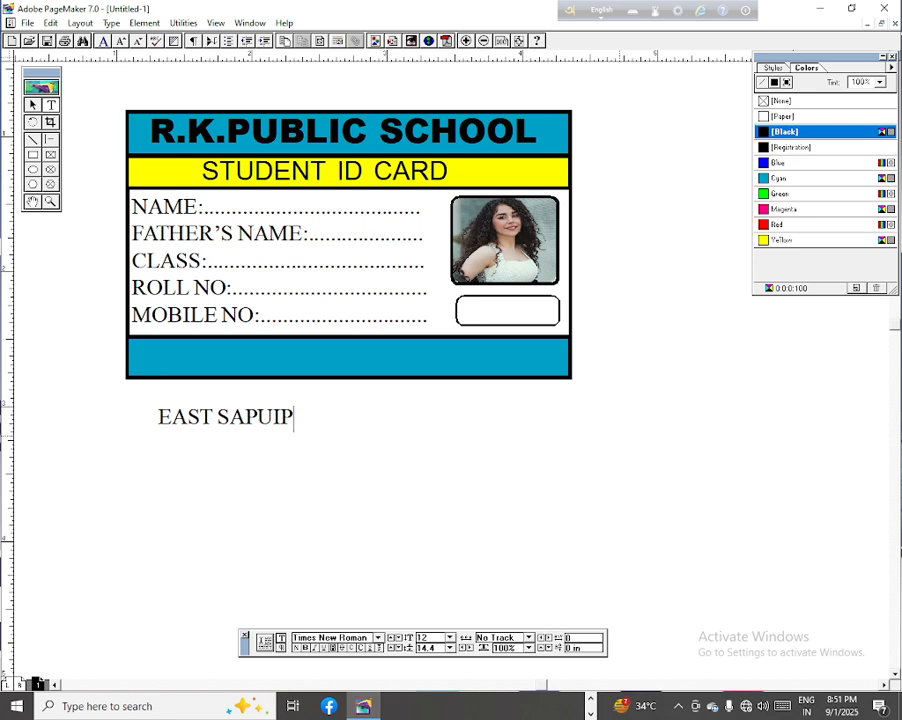
{"action": "key", "text": "BackSpace"}
{"action": "key", "text": "BackSpace"}
{"action": "key", "text": "BackSpace"}
{"action": "key", "text": "BackSpace"}
{"action": "key", "text": "BackSpace"}
{"action": "key", "text": "BackSpace"}
{"action": "key", "text": "BackSpace"}
{"action": "key", "text": "BackSpace"}
{"action": "key", "text": "BackSpace"}
{"action": "key", "text": "BackSpace"}
{"action": "key", "text": "BackSpace"}
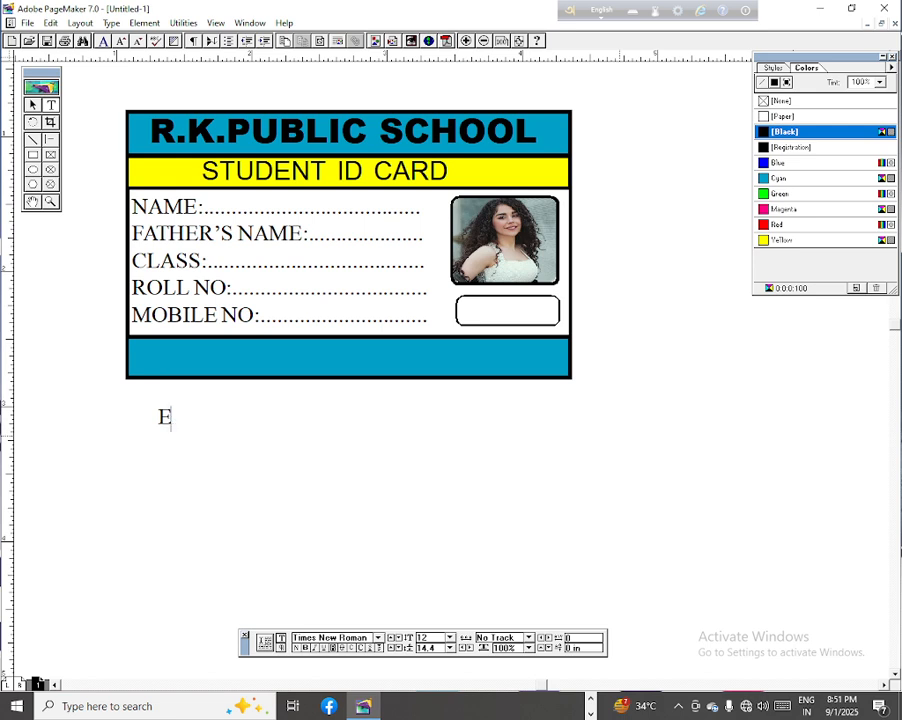
Enter the school's postal address in capitals on one line in the text block below the card
{"action": "type", "text": "SAPUI"}
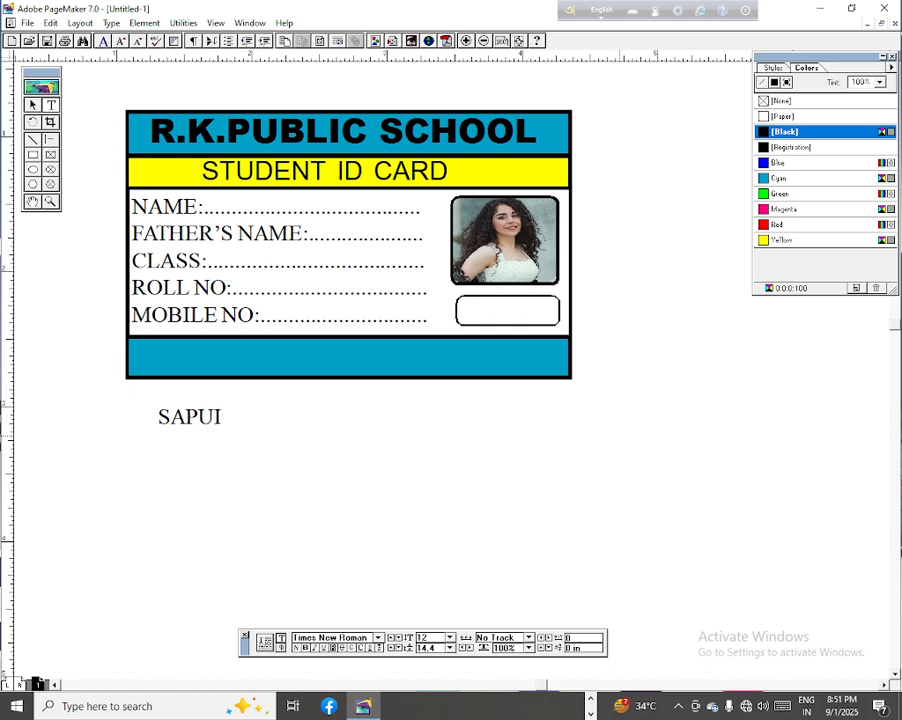
{"action": "type", "text": "PA"}
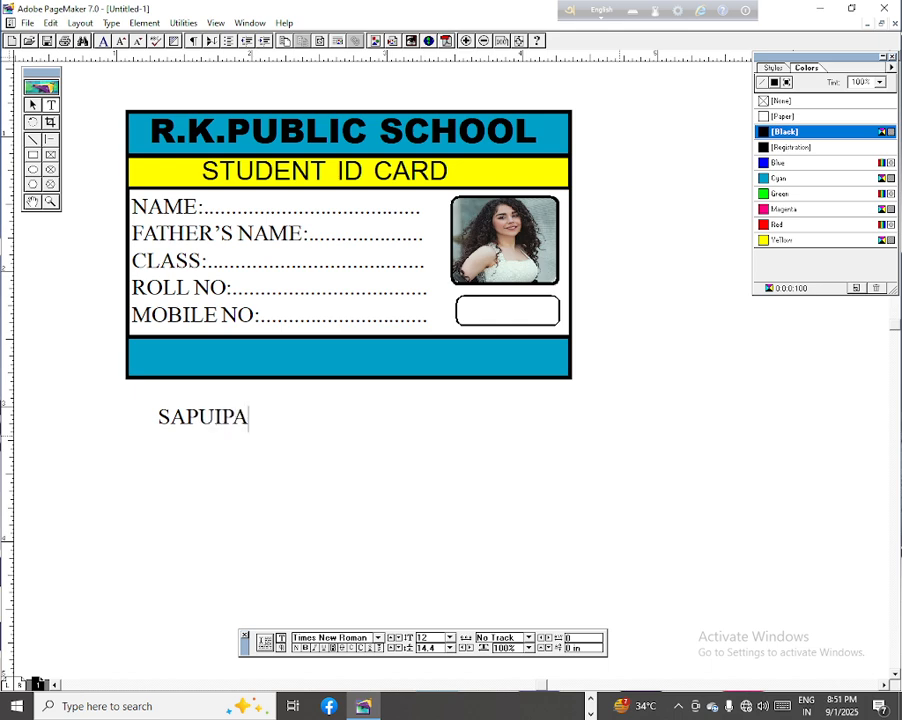
{"action": "type", "text": "RA"}
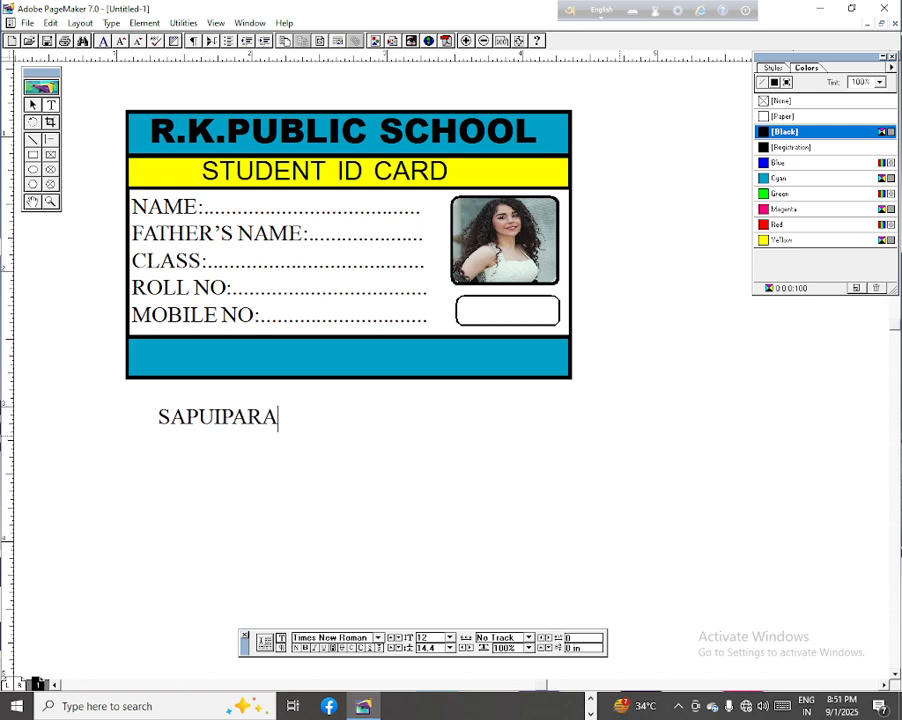
{"action": "type", "text": ".H"}
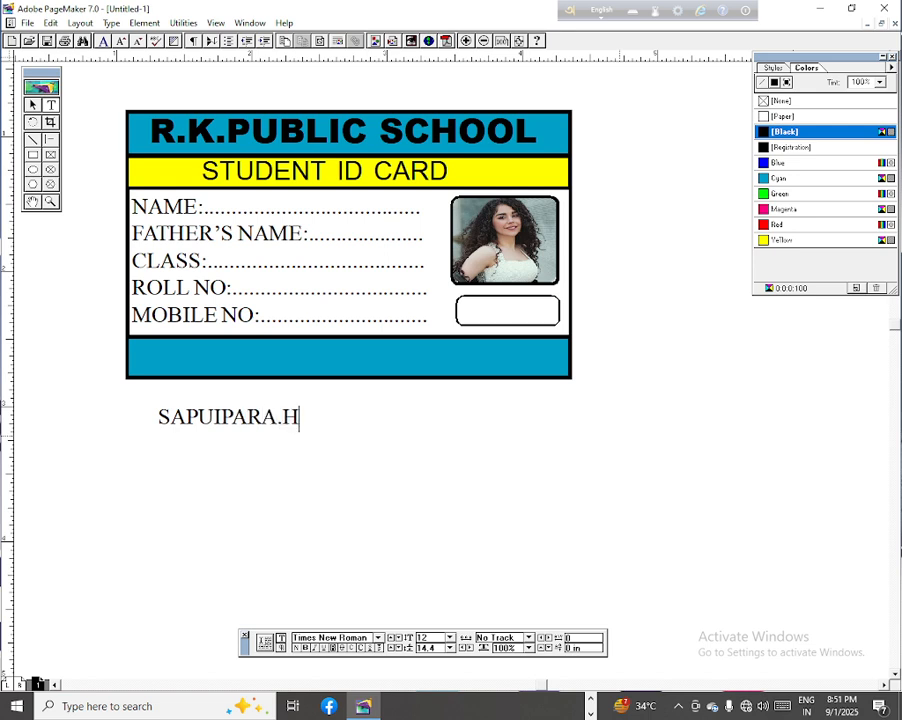
{"action": "type", "text": "O"}
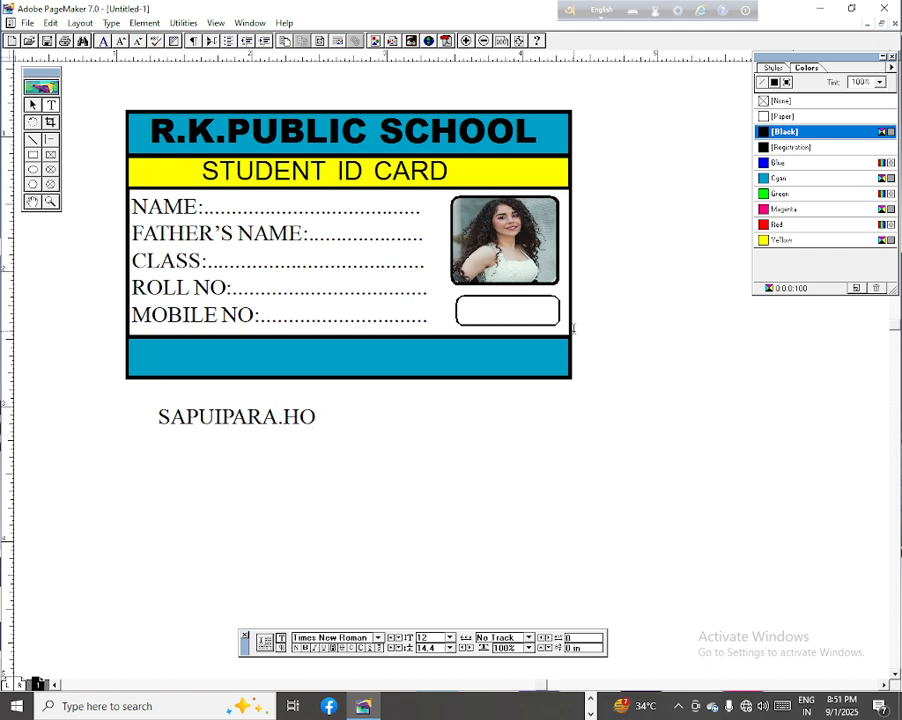
{"action": "type", "text": "WRAH"}
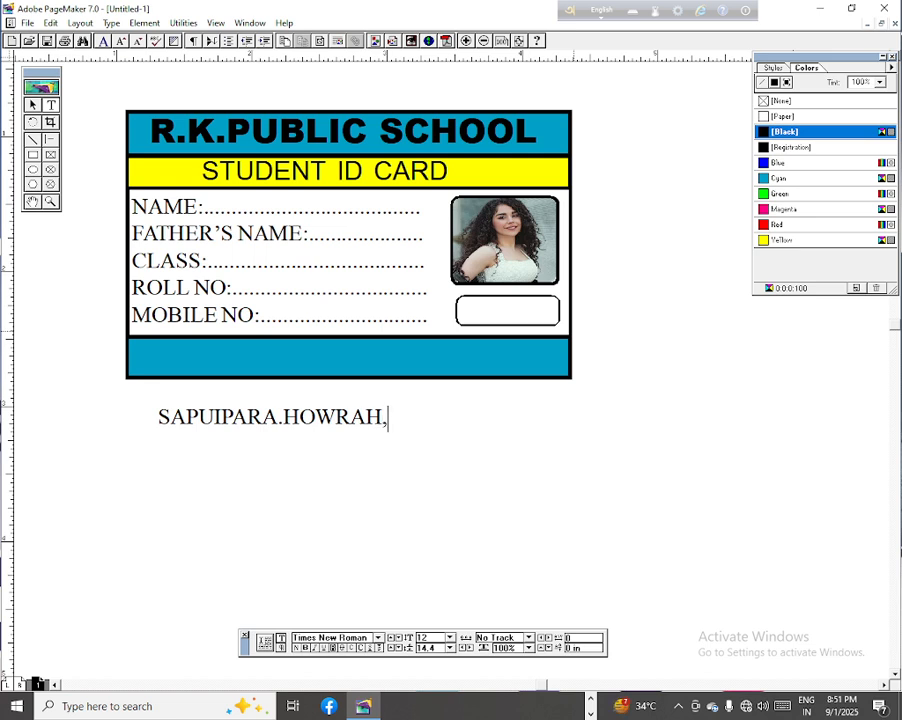
{"action": "type", "text": ",W"}
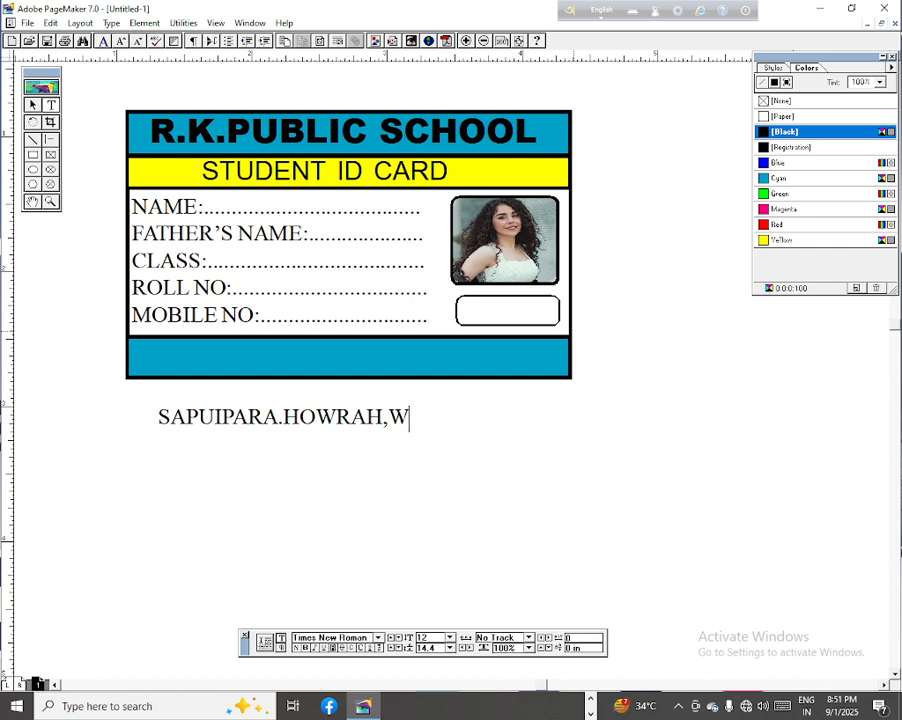
{"action": "type", "text": "."}
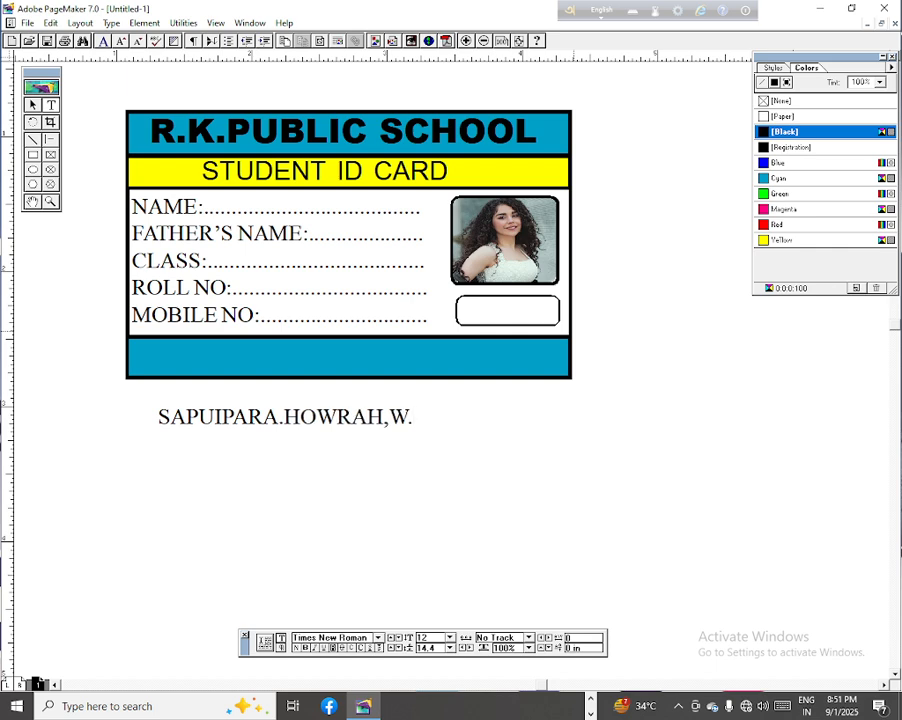
{"action": "type", "text": "B"}
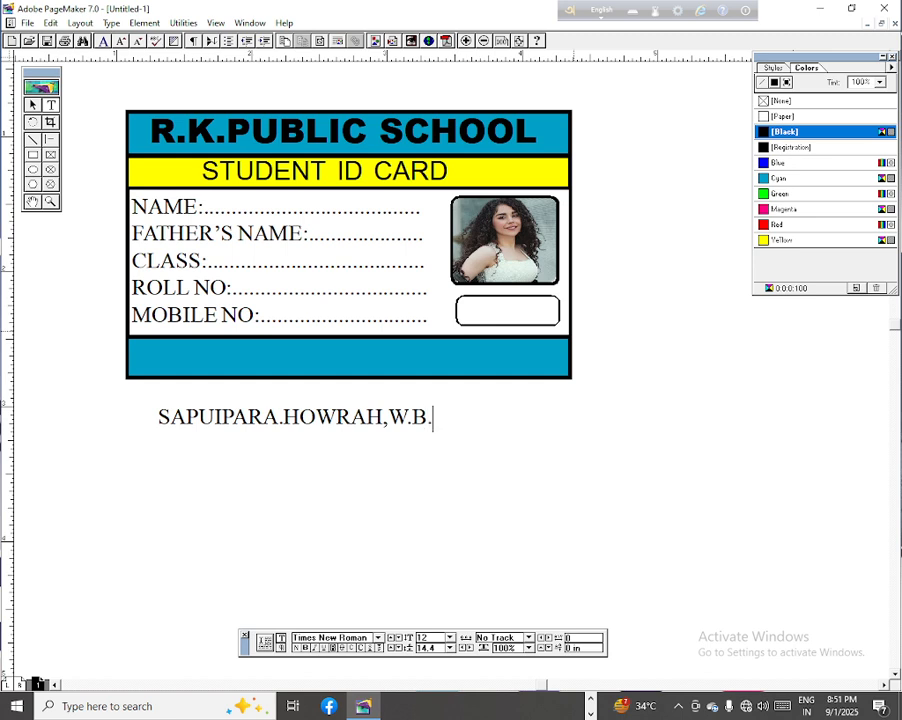
{"action": "type", "text": ".7112"}
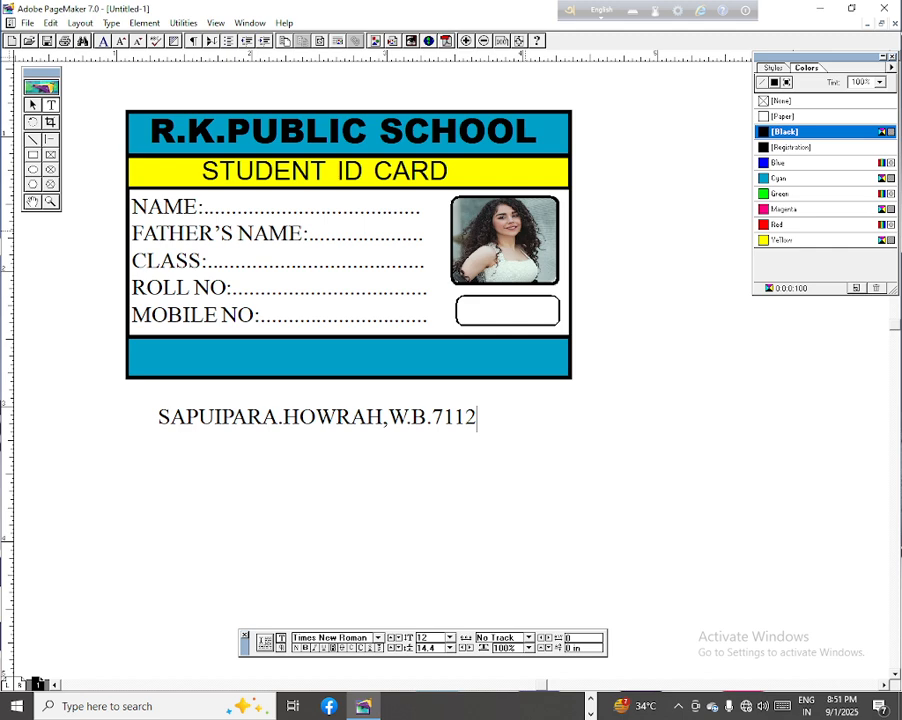
{"action": "type", "text": "06"}
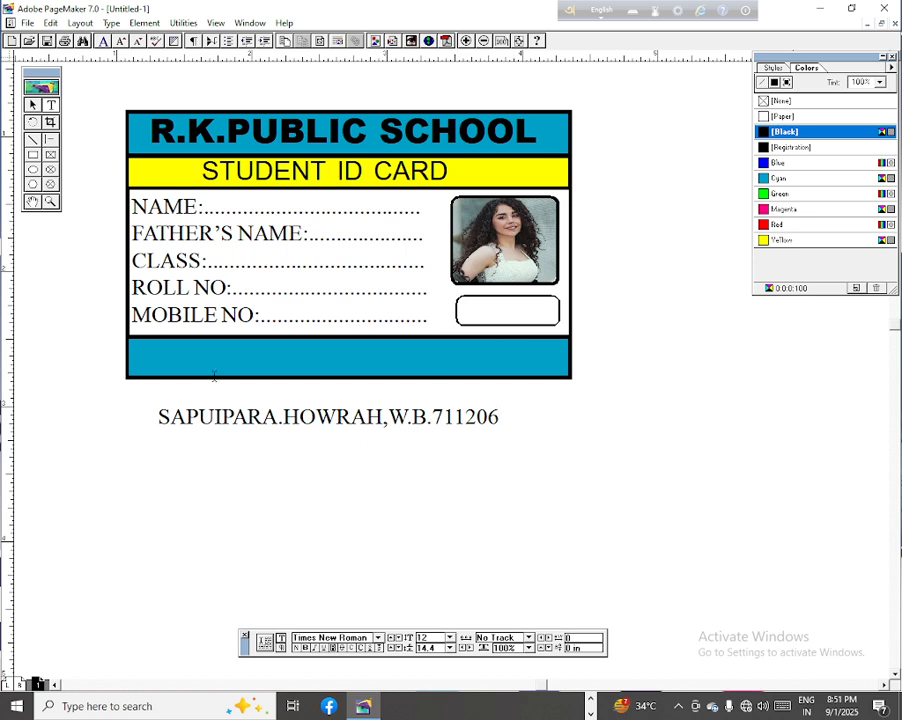
Move the address line into the card's lower cyan band, roughly centered, and narrow its text block to about 2.58 in
{"action": "left_click", "coordinate": [33, 104]}
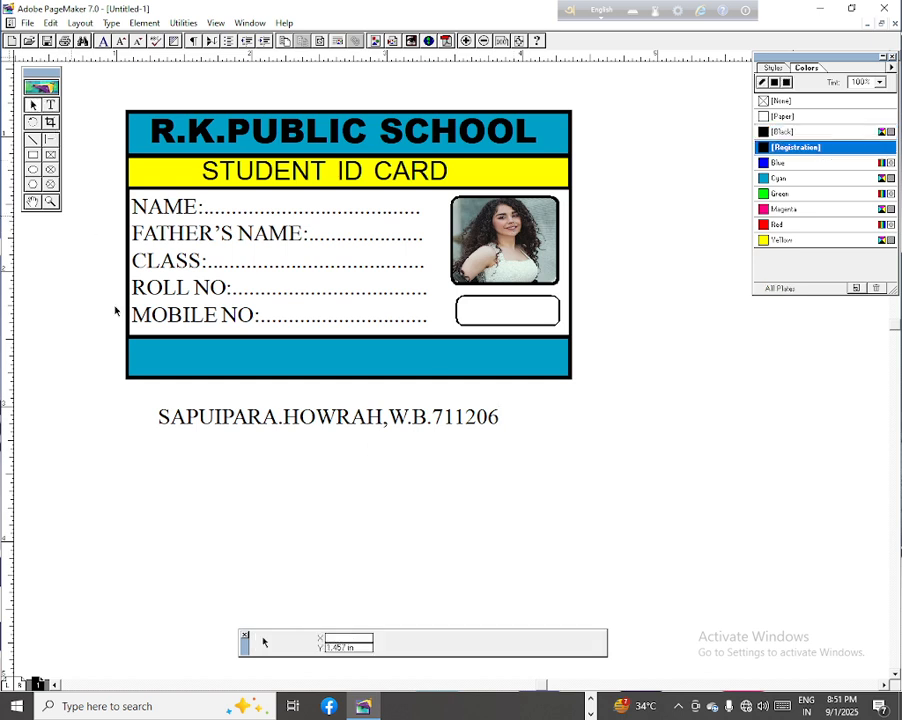
{"action": "left_click", "coordinate": [327, 420]}
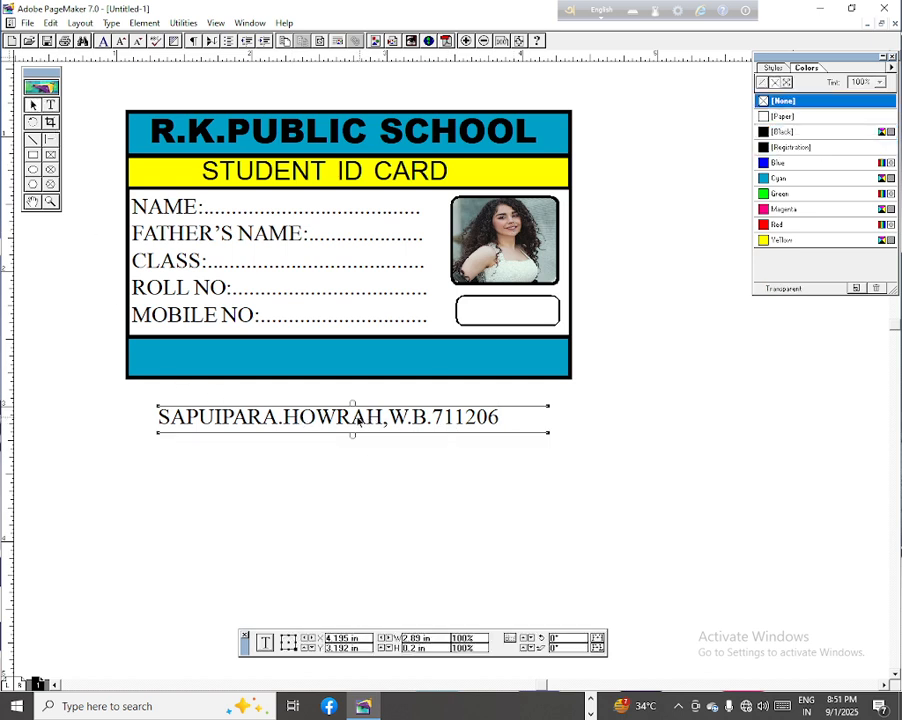
{"action": "left_click_drag", "start_coordinate": [352, 414], "coordinate": [355, 356]}
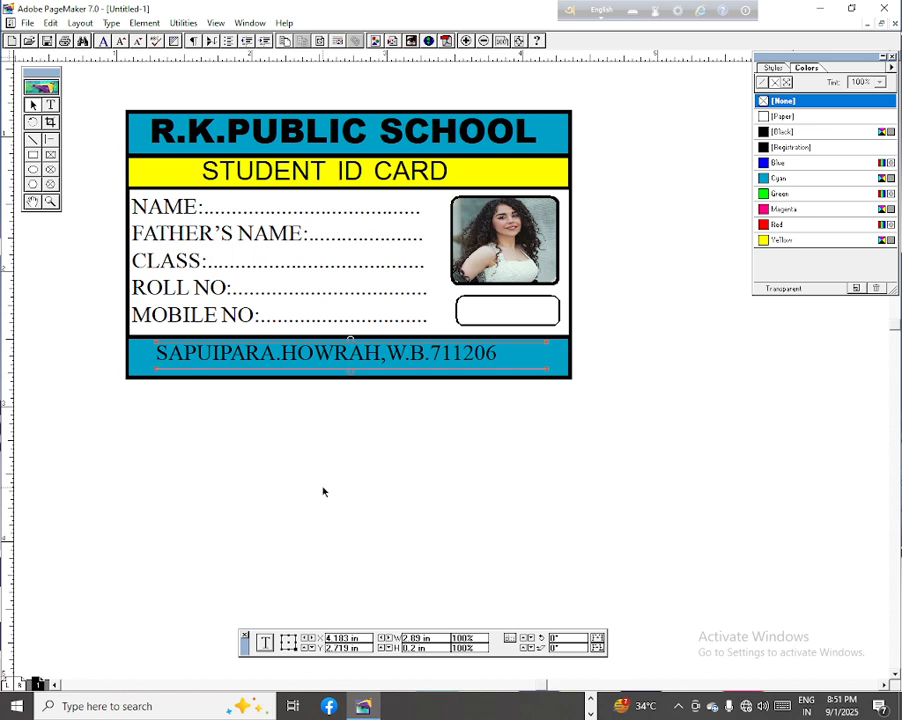
{"action": "key", "text": "Down"}
{"action": "key", "text": "Down"}
{"action": "key", "text": "Down"}
{"action": "key", "text": "Right"}
{"action": "key", "text": "Right"}
{"action": "key", "text": "Right"}
{"action": "key", "text": "Right"}
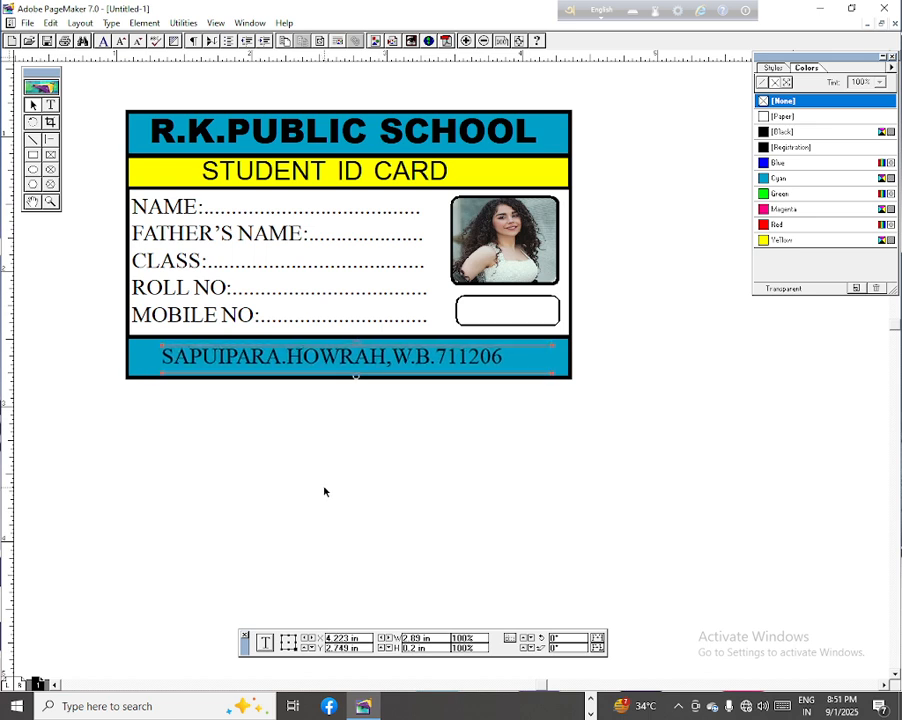
{"action": "key", "text": "Right"}
{"action": "key", "text": "Right"}
{"action": "key", "text": "Right"}
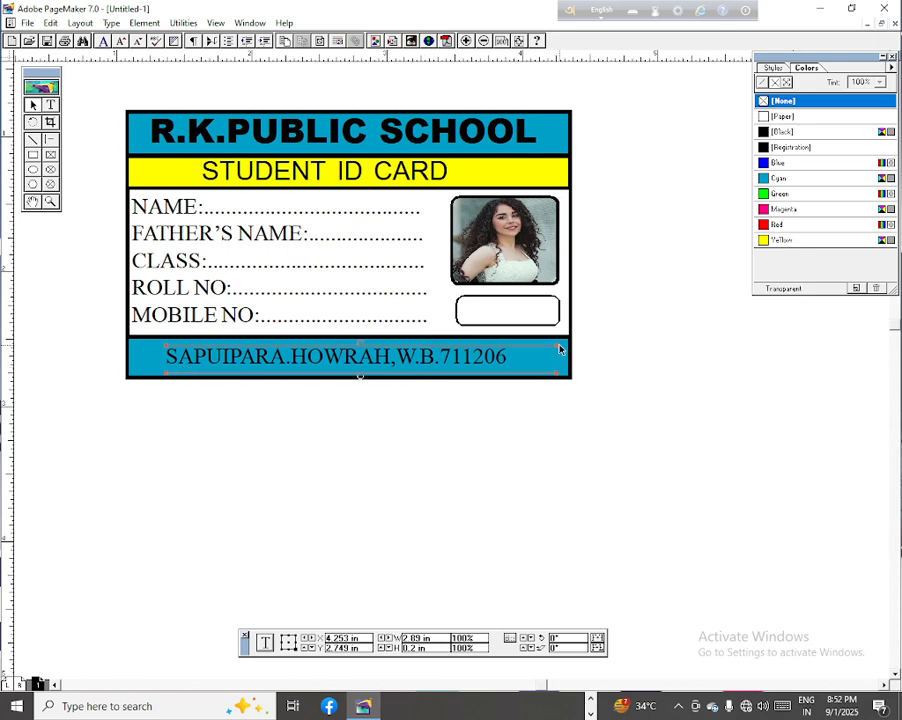
{"action": "left_click_drag", "start_coordinate": [557, 348], "coordinate": [516, 348]}
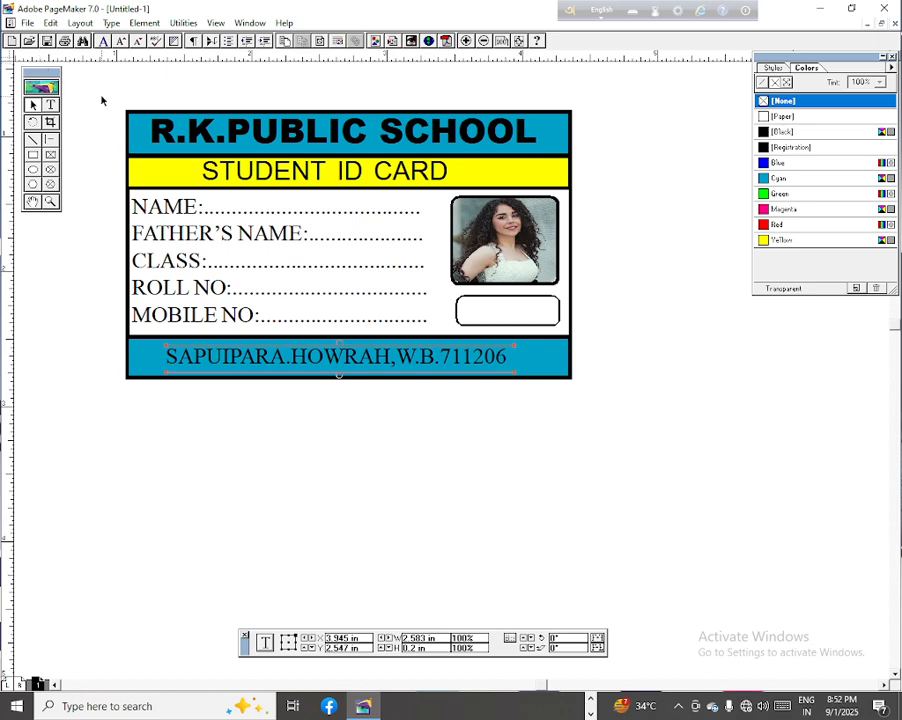
Unlock all objects of the ID card and group them into one object
{"action": "key", "text": "ctrl+minus"}
{"action": "key", "text": "ctrl+minus"}
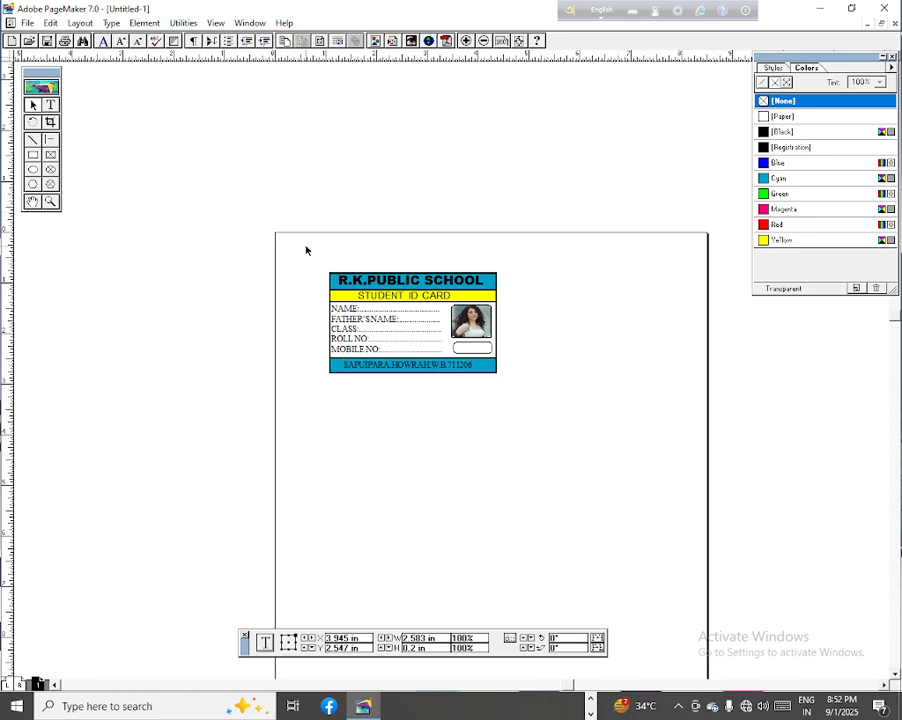
{"action": "left_click_drag", "start_coordinate": [306, 248], "coordinate": [540, 399]}
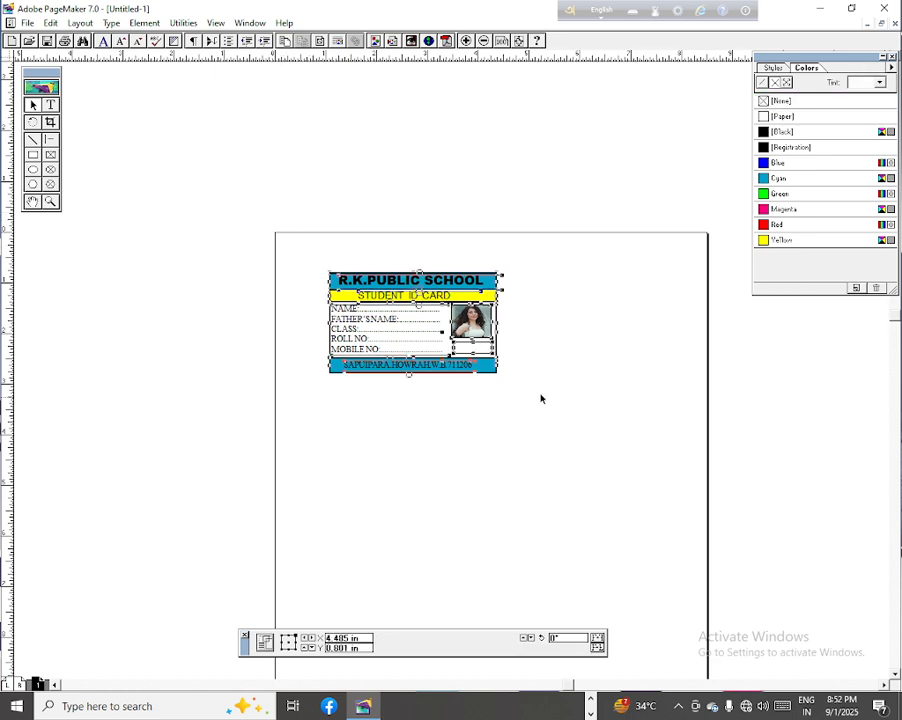
{"action": "left_click", "coordinate": [144, 22]}
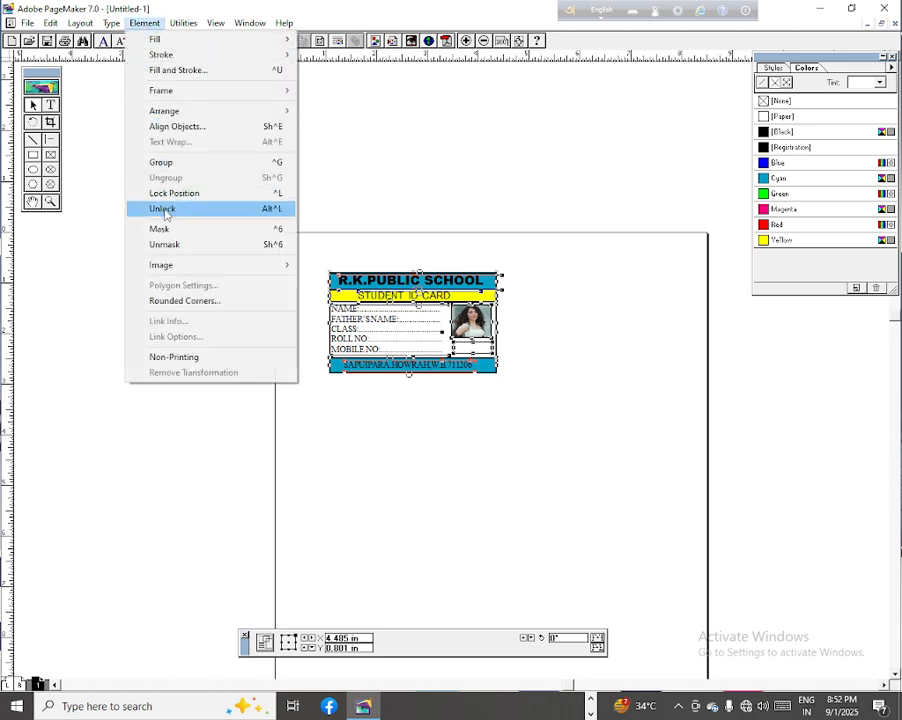
{"action": "left_click", "coordinate": [166, 209]}
{"action": "left_click", "coordinate": [144, 22]}
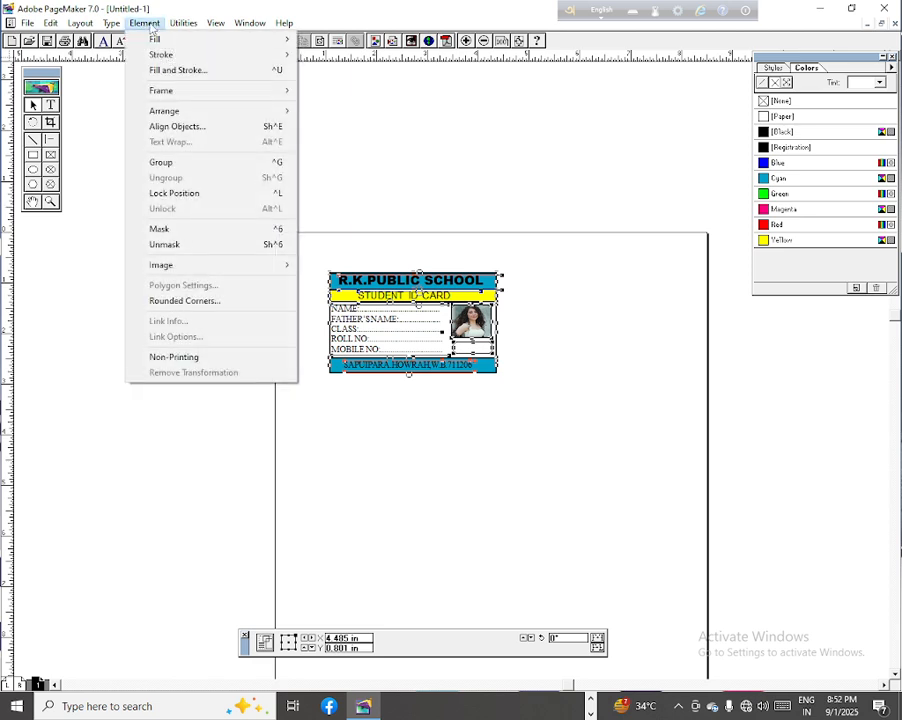
{"action": "left_click", "coordinate": [161, 164]}
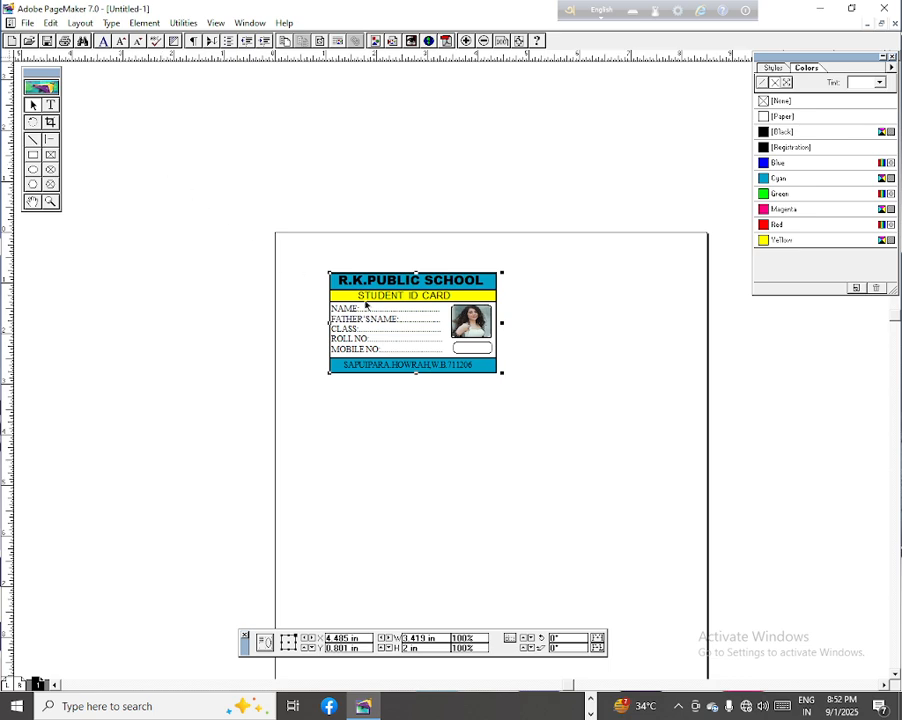
Move the grouped card to the page's upper-left corner, about 0.19 in below the top edge
{"action": "left_click_drag", "start_coordinate": [380, 312], "coordinate": [352, 238]}
{"action": "left_click", "coordinate": [33, 201]}
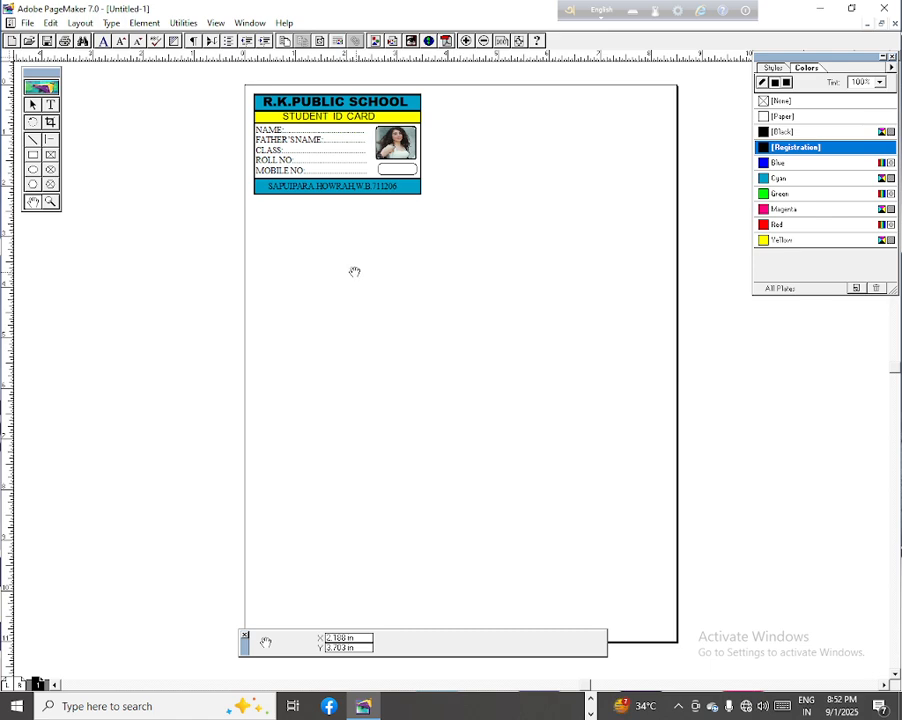
{"action": "left_click", "coordinate": [33, 104]}
Duplicate the grouped card by copy and paste, and place the copy beside the original near the page's right edge
{"action": "left_click", "coordinate": [316, 167]}
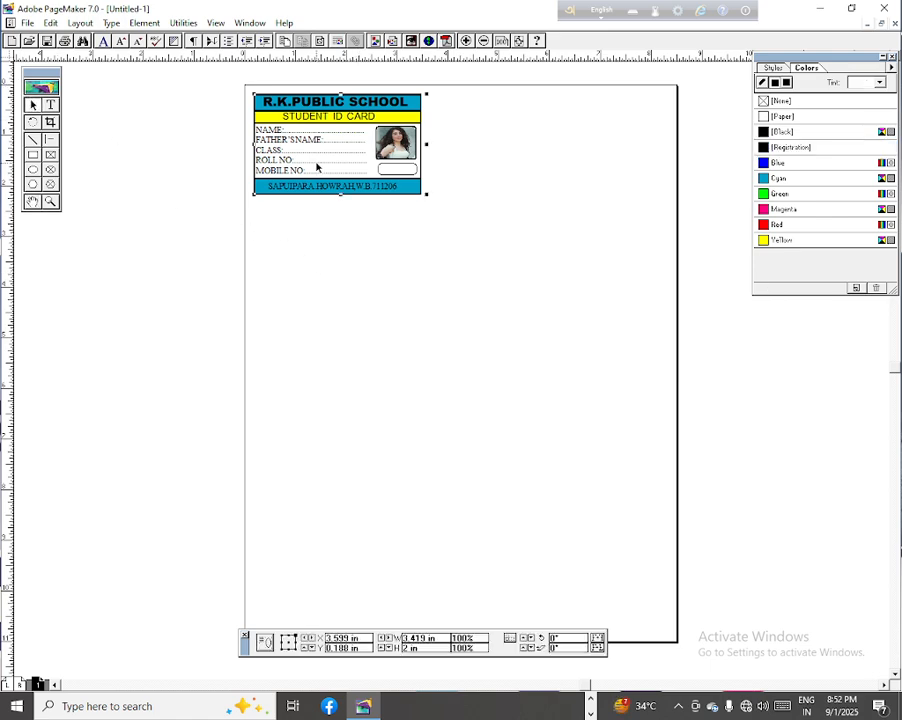
{"action": "left_click", "coordinate": [50, 22]}
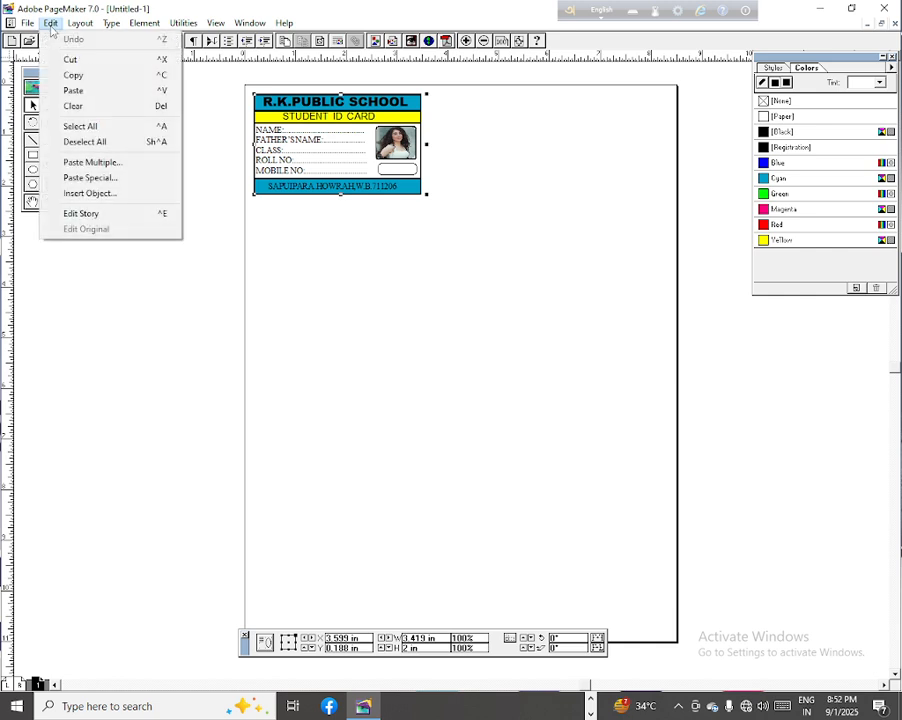
{"action": "left_click", "coordinate": [74, 77]}
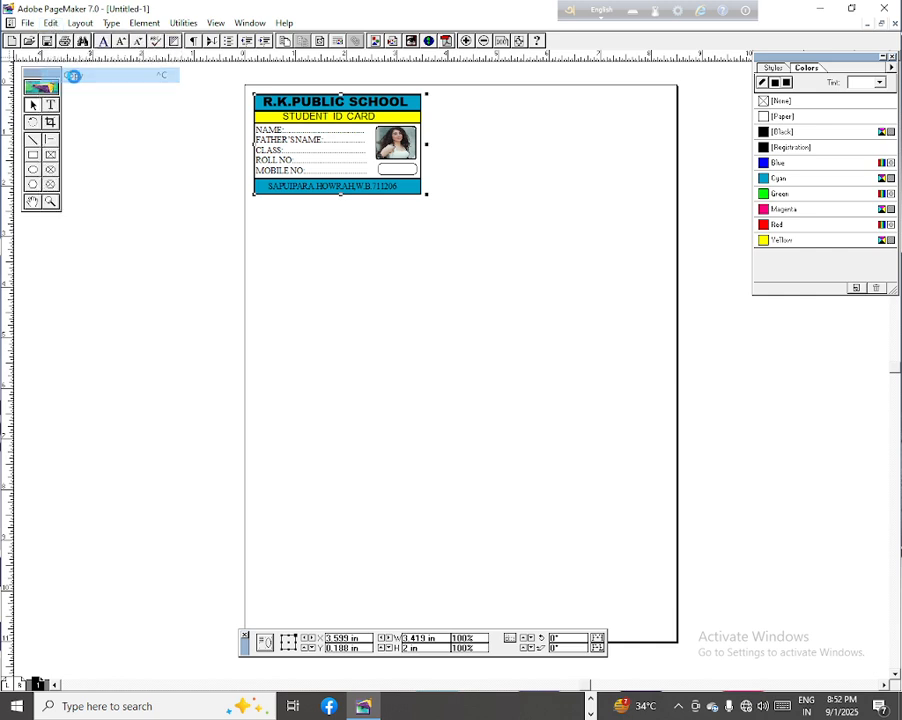
{"action": "left_click", "coordinate": [50, 22]}
{"action": "left_click", "coordinate": [72, 88]}
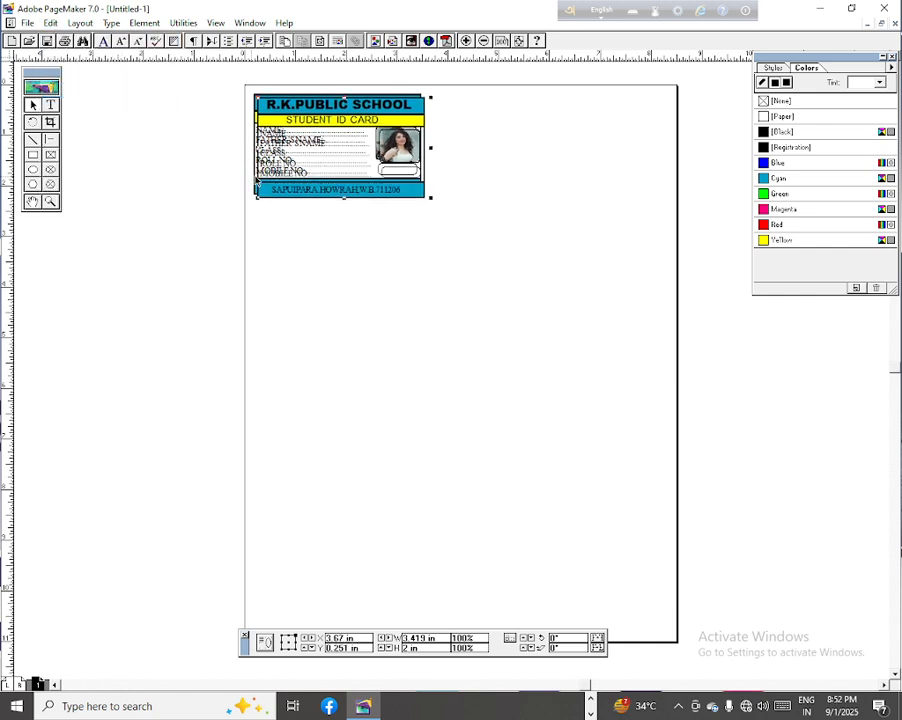
{"action": "left_click_drag", "start_coordinate": [341, 173], "coordinate": [566, 170]}
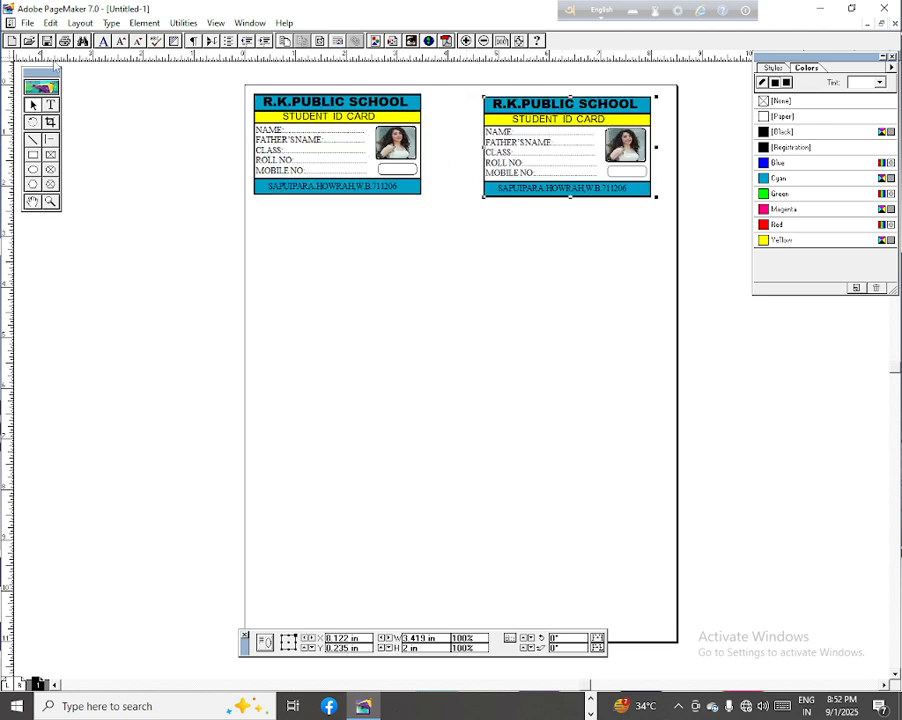
Paste two more copies of the ID card and place them side by side as a second row, about 2.5 in below the page top
{"action": "left_click", "coordinate": [50, 22]}
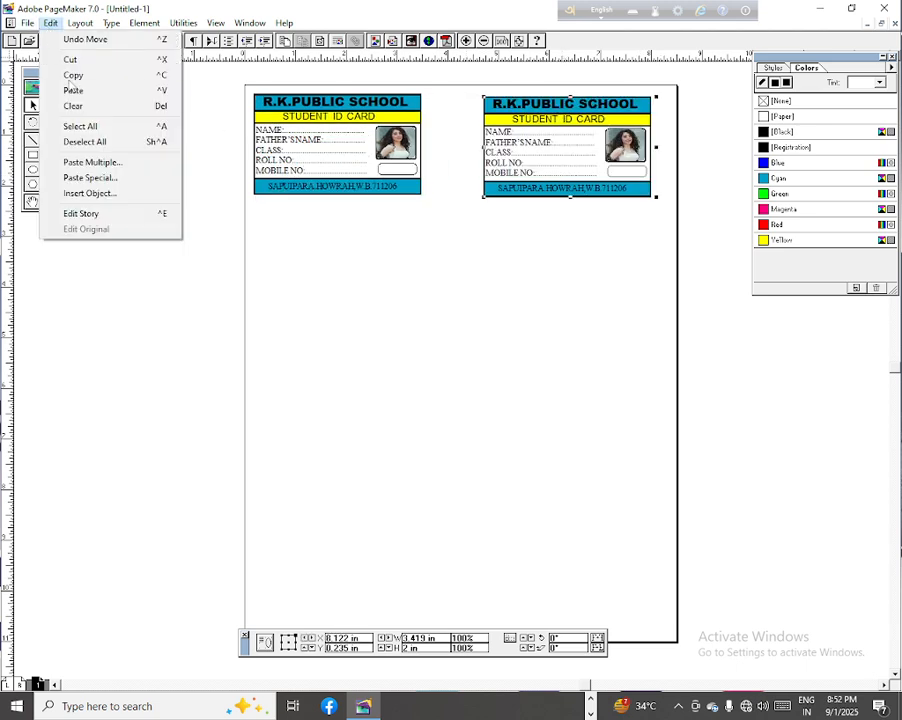
{"action": "left_click", "coordinate": [74, 88]}
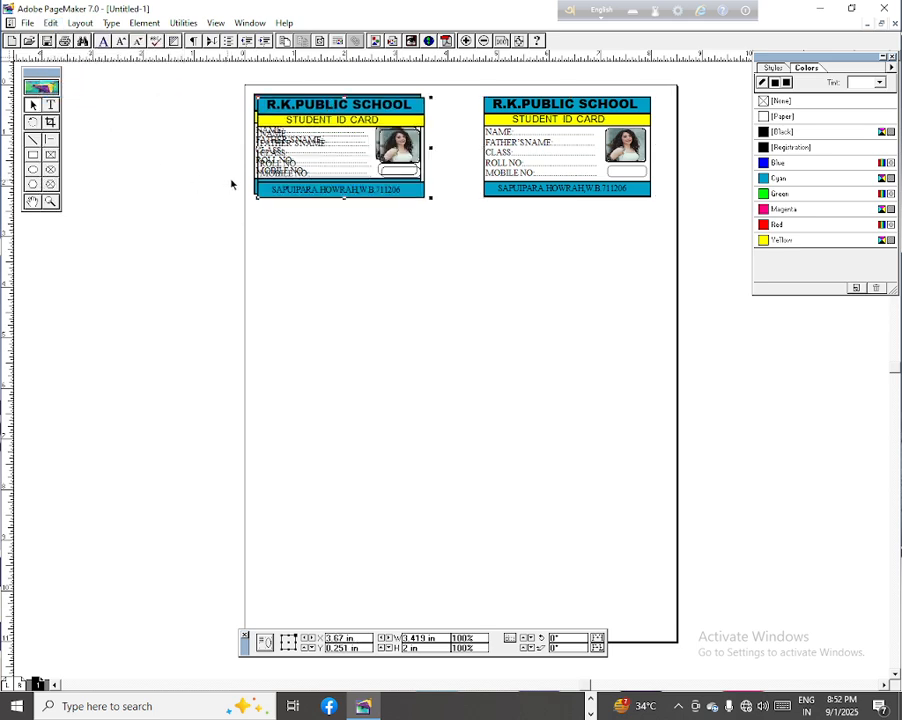
{"action": "left_click_drag", "start_coordinate": [332, 168], "coordinate": [332, 281]}
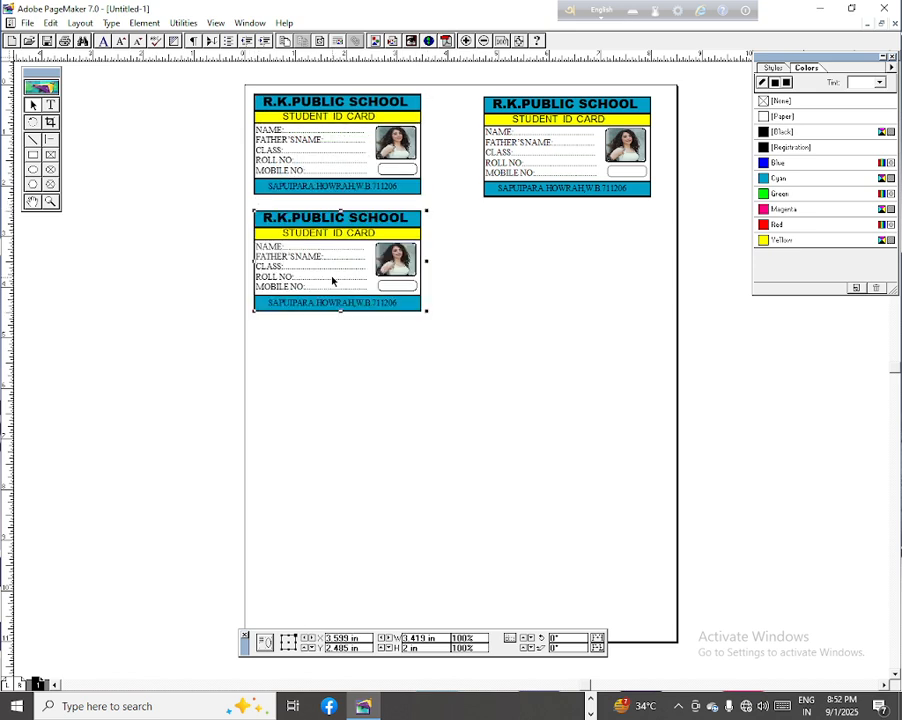
{"action": "left_click", "coordinate": [50, 23]}
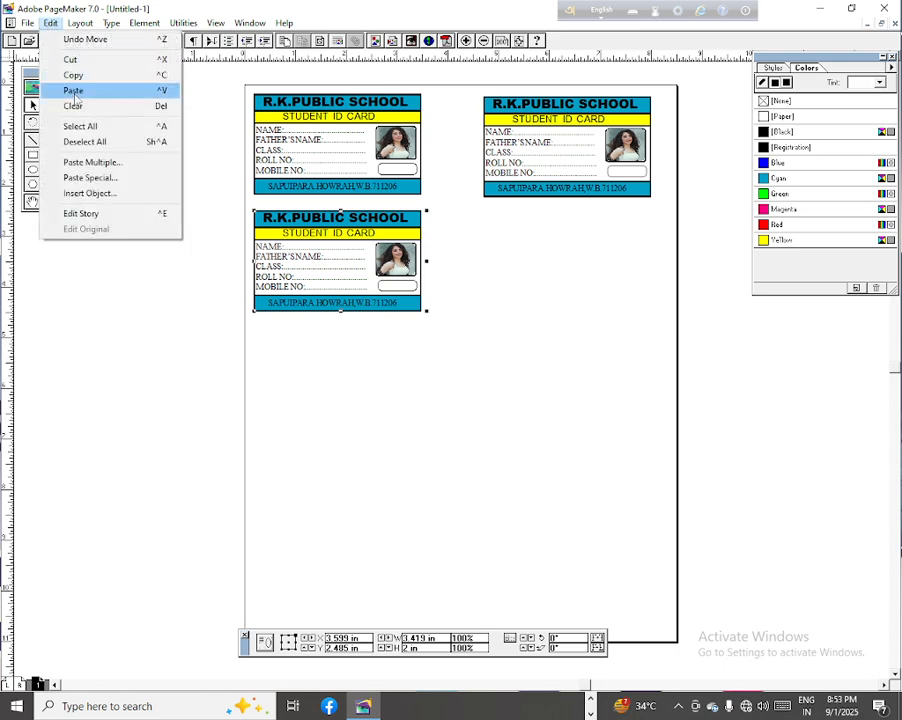
{"action": "left_click", "coordinate": [78, 90]}
{"action": "left_click_drag", "start_coordinate": [319, 165], "coordinate": [544, 275]}
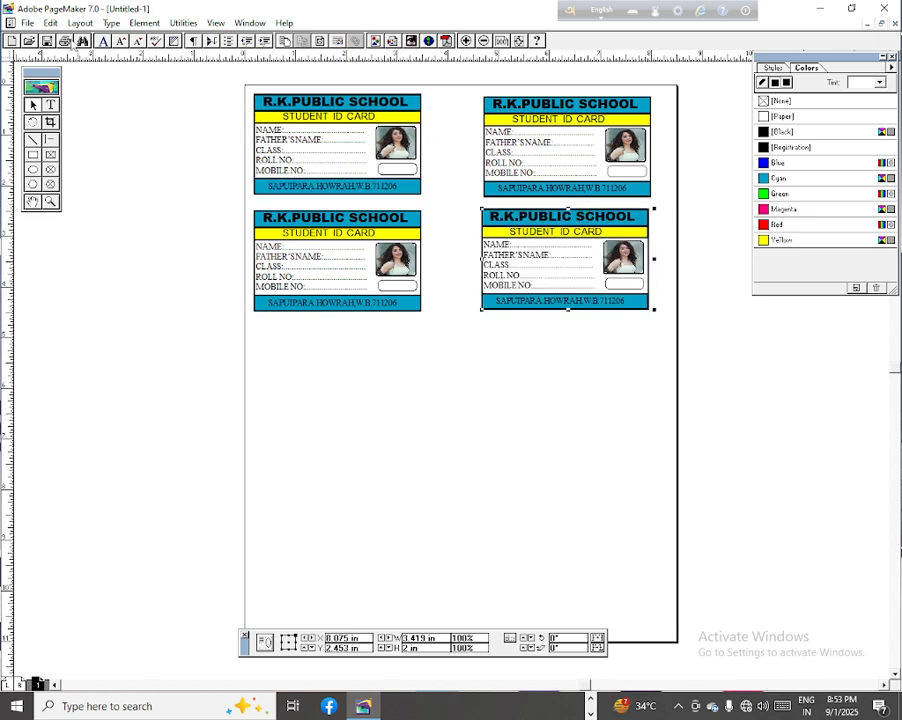
Add a third row of two pasted ID cards beneath the second row, with top edges at about 4.7 in
{"action": "left_click", "coordinate": [50, 23]}
{"action": "left_click", "coordinate": [73, 90]}
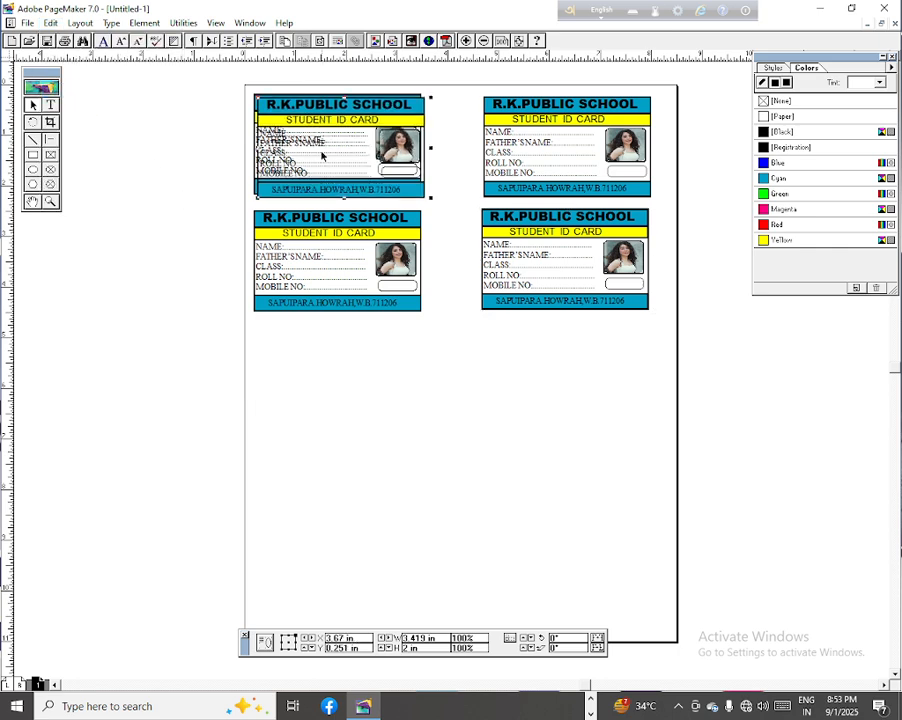
{"action": "left_click_drag", "start_coordinate": [324, 152], "coordinate": [320, 367]}
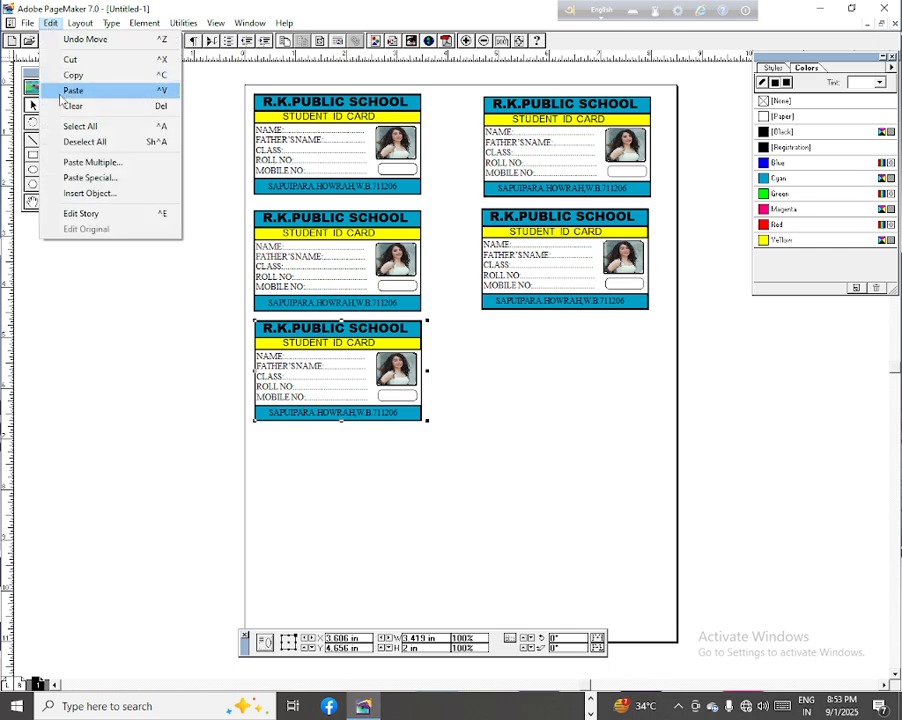
{"action": "left_click", "coordinate": [73, 90]}
{"action": "left_click_drag", "start_coordinate": [422, 284], "coordinate": [549, 372]}
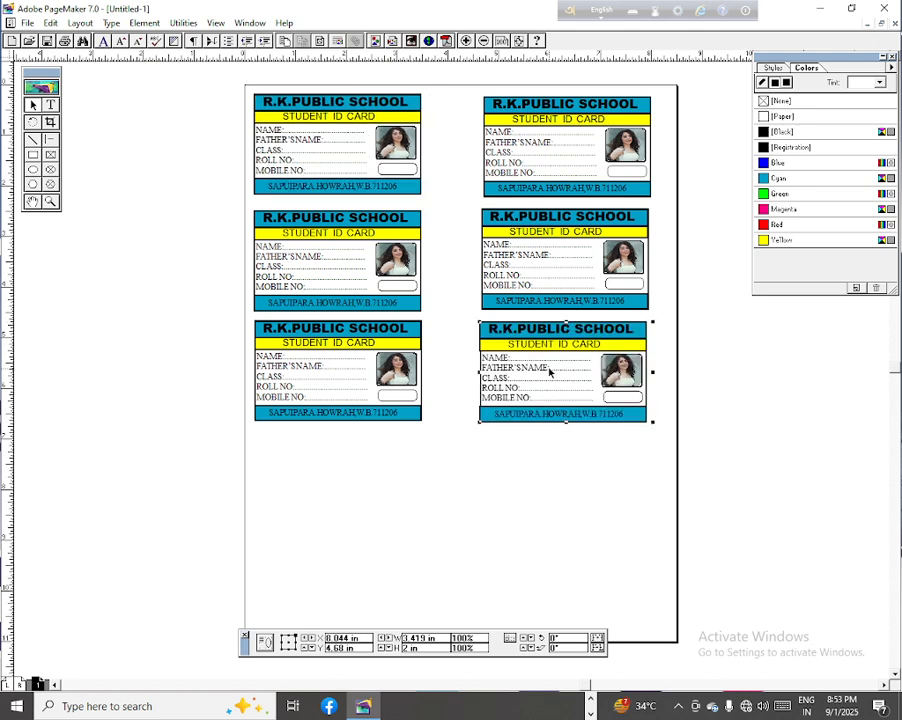
Paste two ID cards to complete the left column, with top edges at about 6.83 in and 8.91 in
{"action": "left_click", "coordinate": [50, 22]}
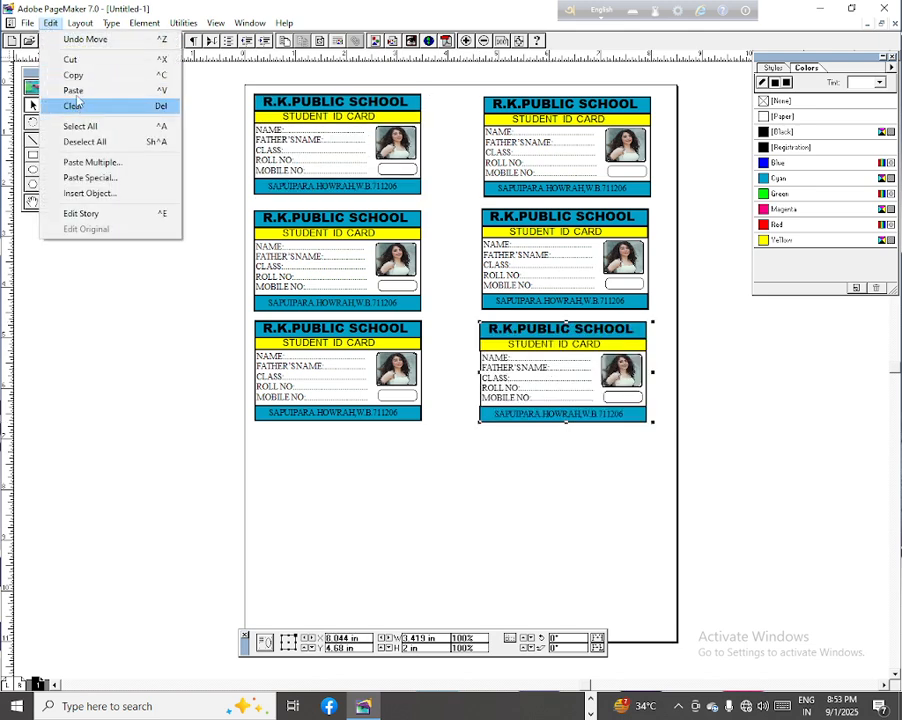
{"action": "left_click", "coordinate": [76, 90]}
{"action": "left_click_drag", "start_coordinate": [336, 141], "coordinate": [332, 475]}
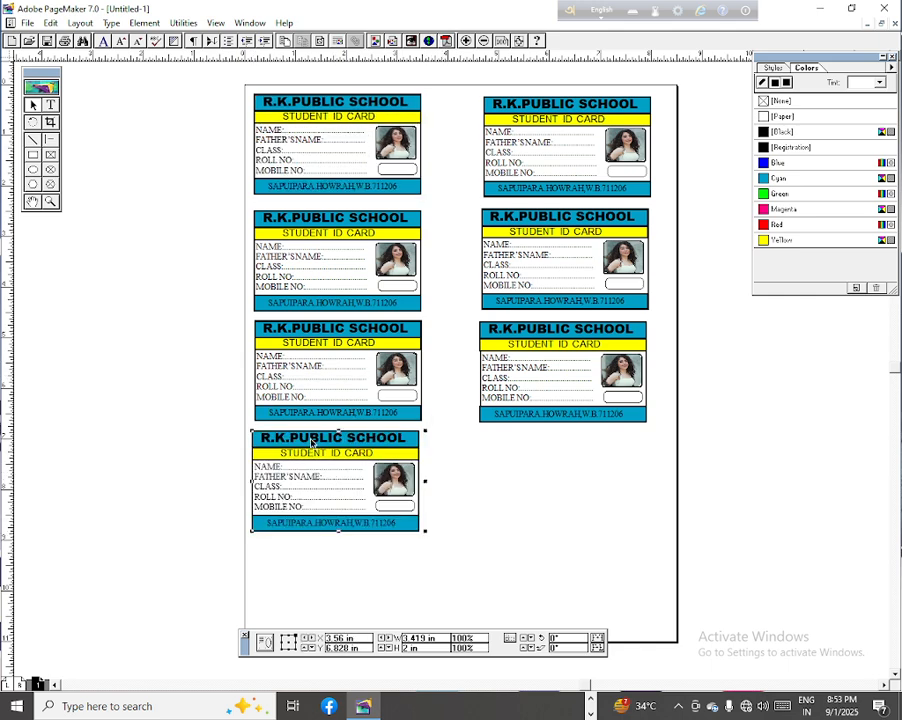
{"action": "left_click", "coordinate": [50, 22]}
{"action": "left_click", "coordinate": [77, 91]}
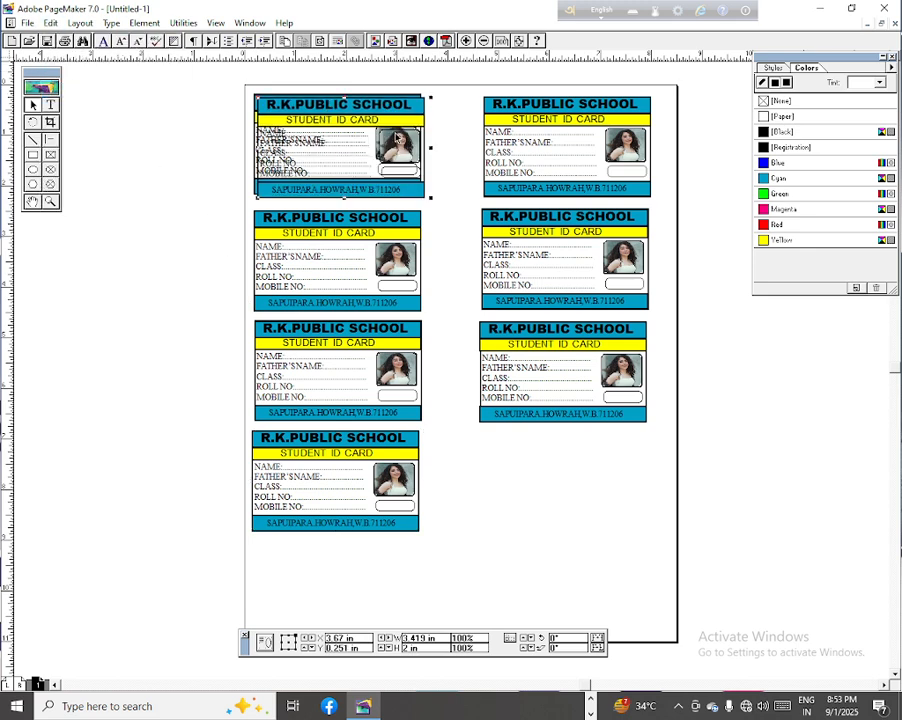
{"action": "mouse_move", "coordinate": [360, 139]}
{"action": "left_mouse_down"}
{"action": "mouse_move", "coordinate": [374, 538]}
{"action": "mouse_move", "coordinate": [356, 577]}
{"action": "left_mouse_up"}
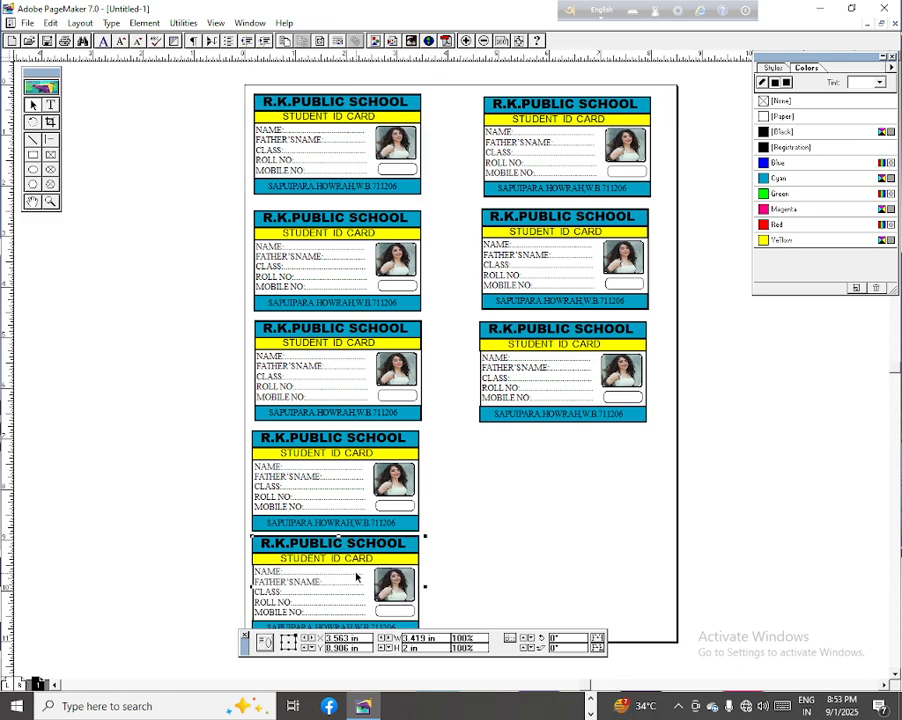
Paste two ID cards to complete the right column, with top edges at about 6.78 in and 8.84 in
{"action": "left_click", "coordinate": [50, 22]}
{"action": "left_click", "coordinate": [75, 91]}
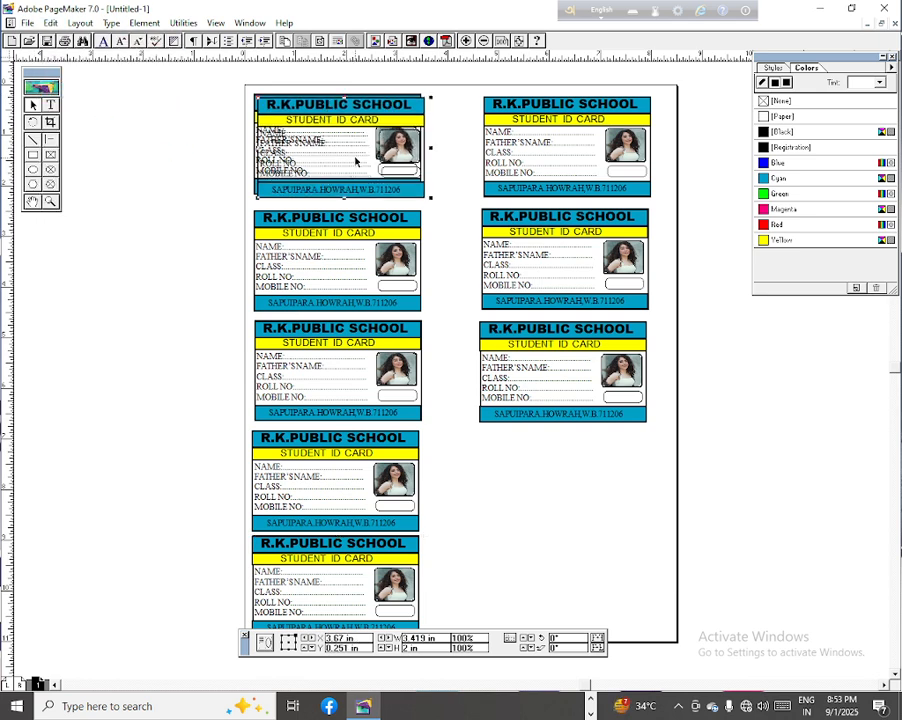
{"action": "left_click_drag", "start_coordinate": [559, 503], "coordinate": [578, 487]}
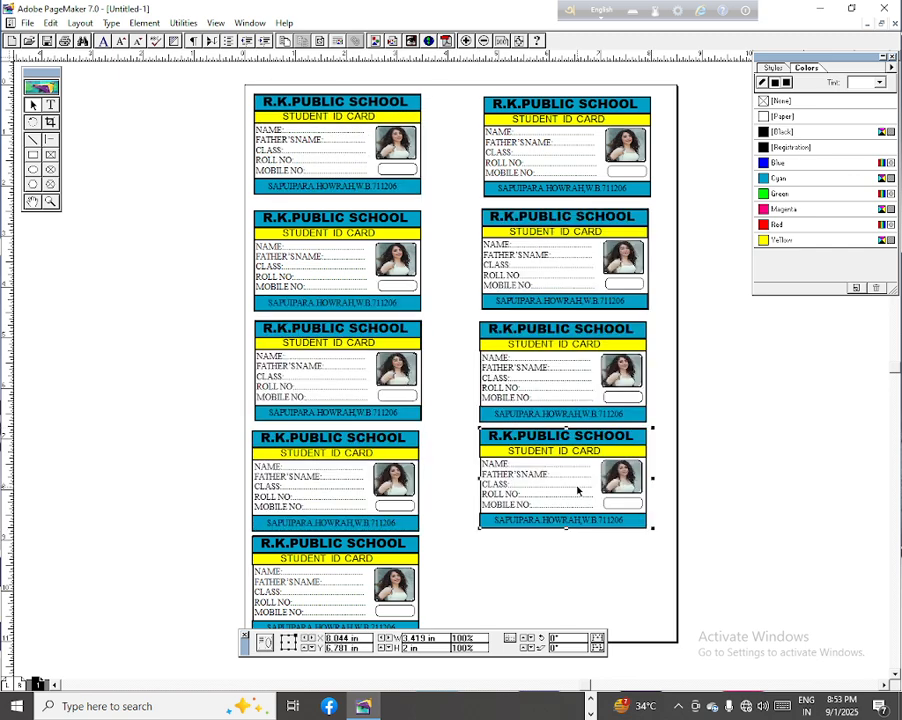
{"action": "left_click", "coordinate": [50, 22]}
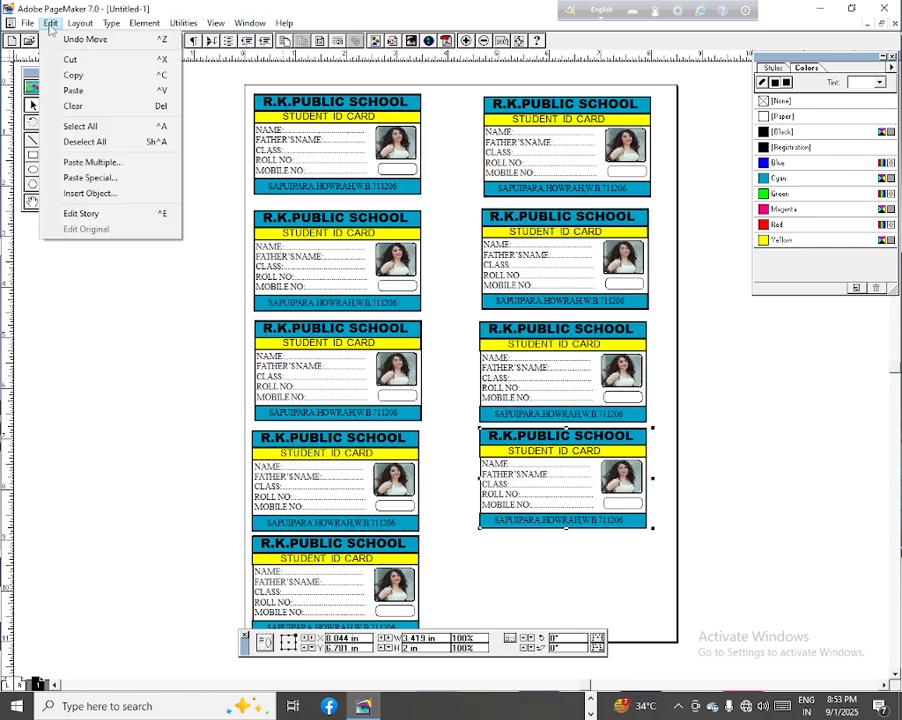
{"action": "left_click", "coordinate": [52, 88]}
{"action": "left_click_drag", "start_coordinate": [328, 162], "coordinate": [546, 594]}
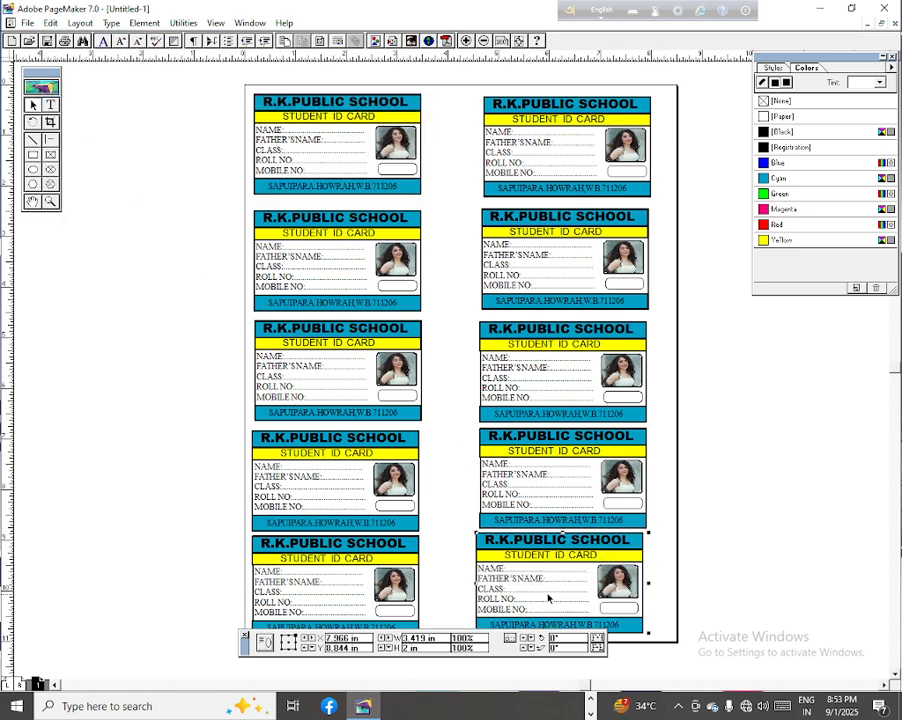